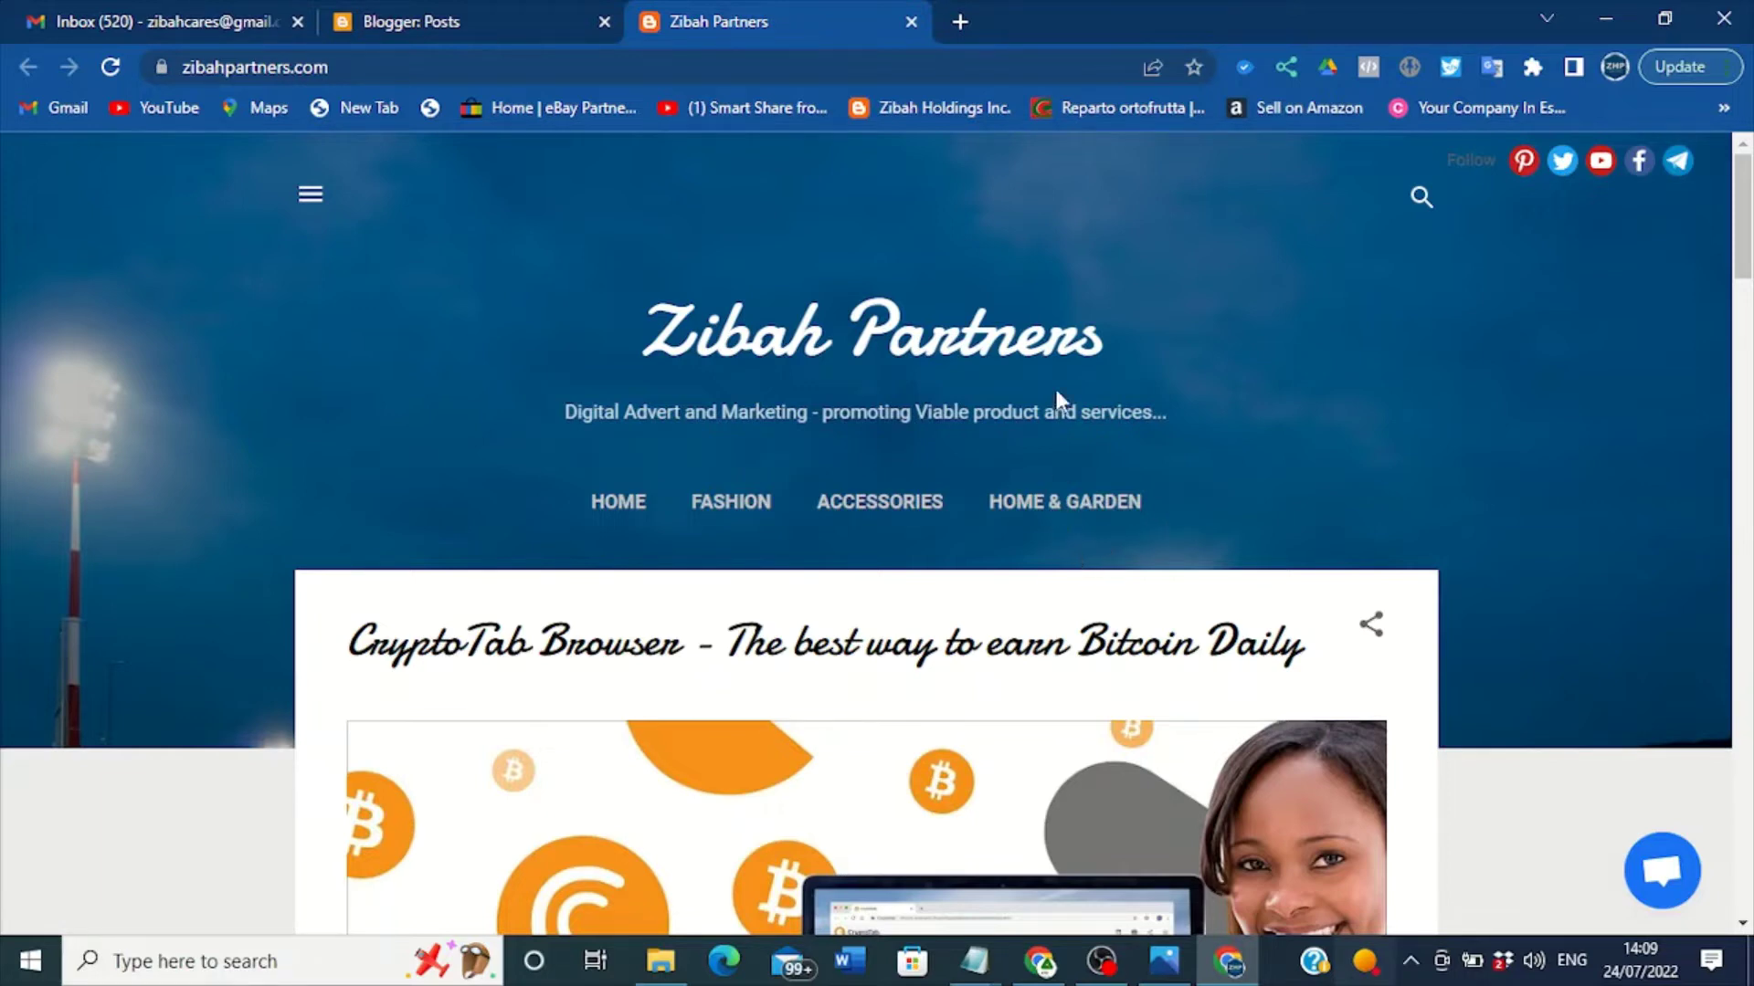
- Look at the SOCIAL ICON.jpg cover image and return to the Zibah Partners blog
click(1163, 955)
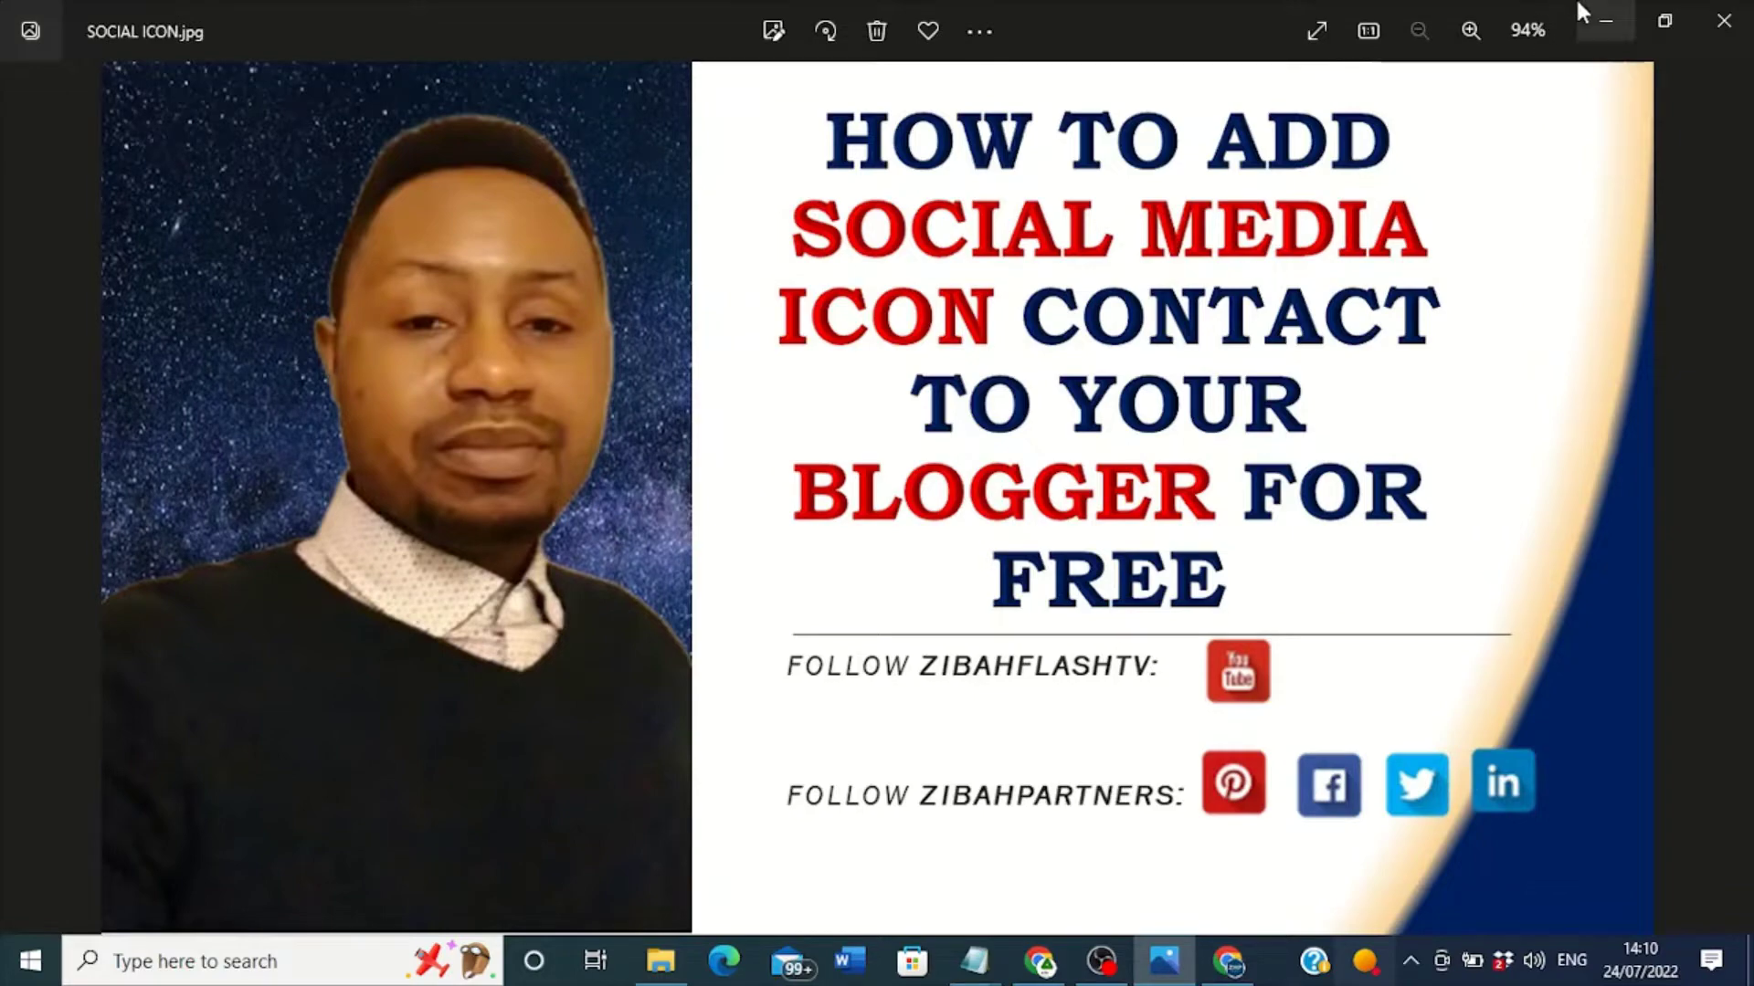
click(1601, 22)
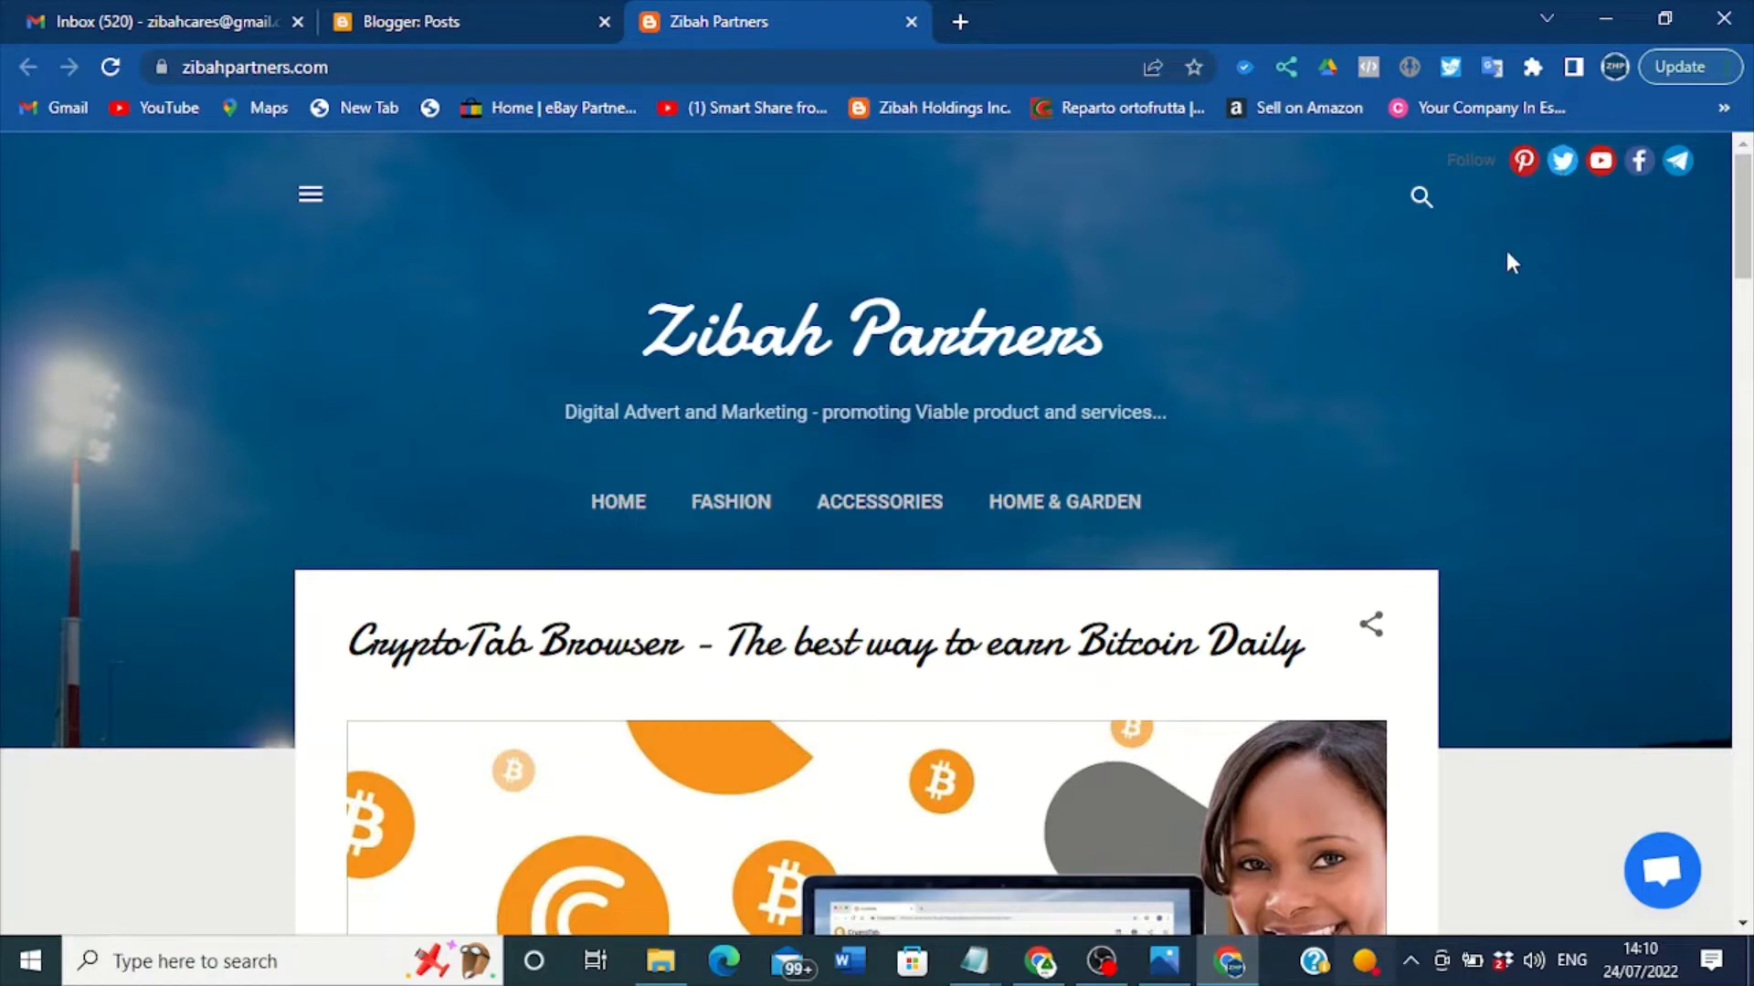
- Test the blog's Pinterest follow icon, look through the linked profile, and close both the profile and blog pages
click(1524, 161)
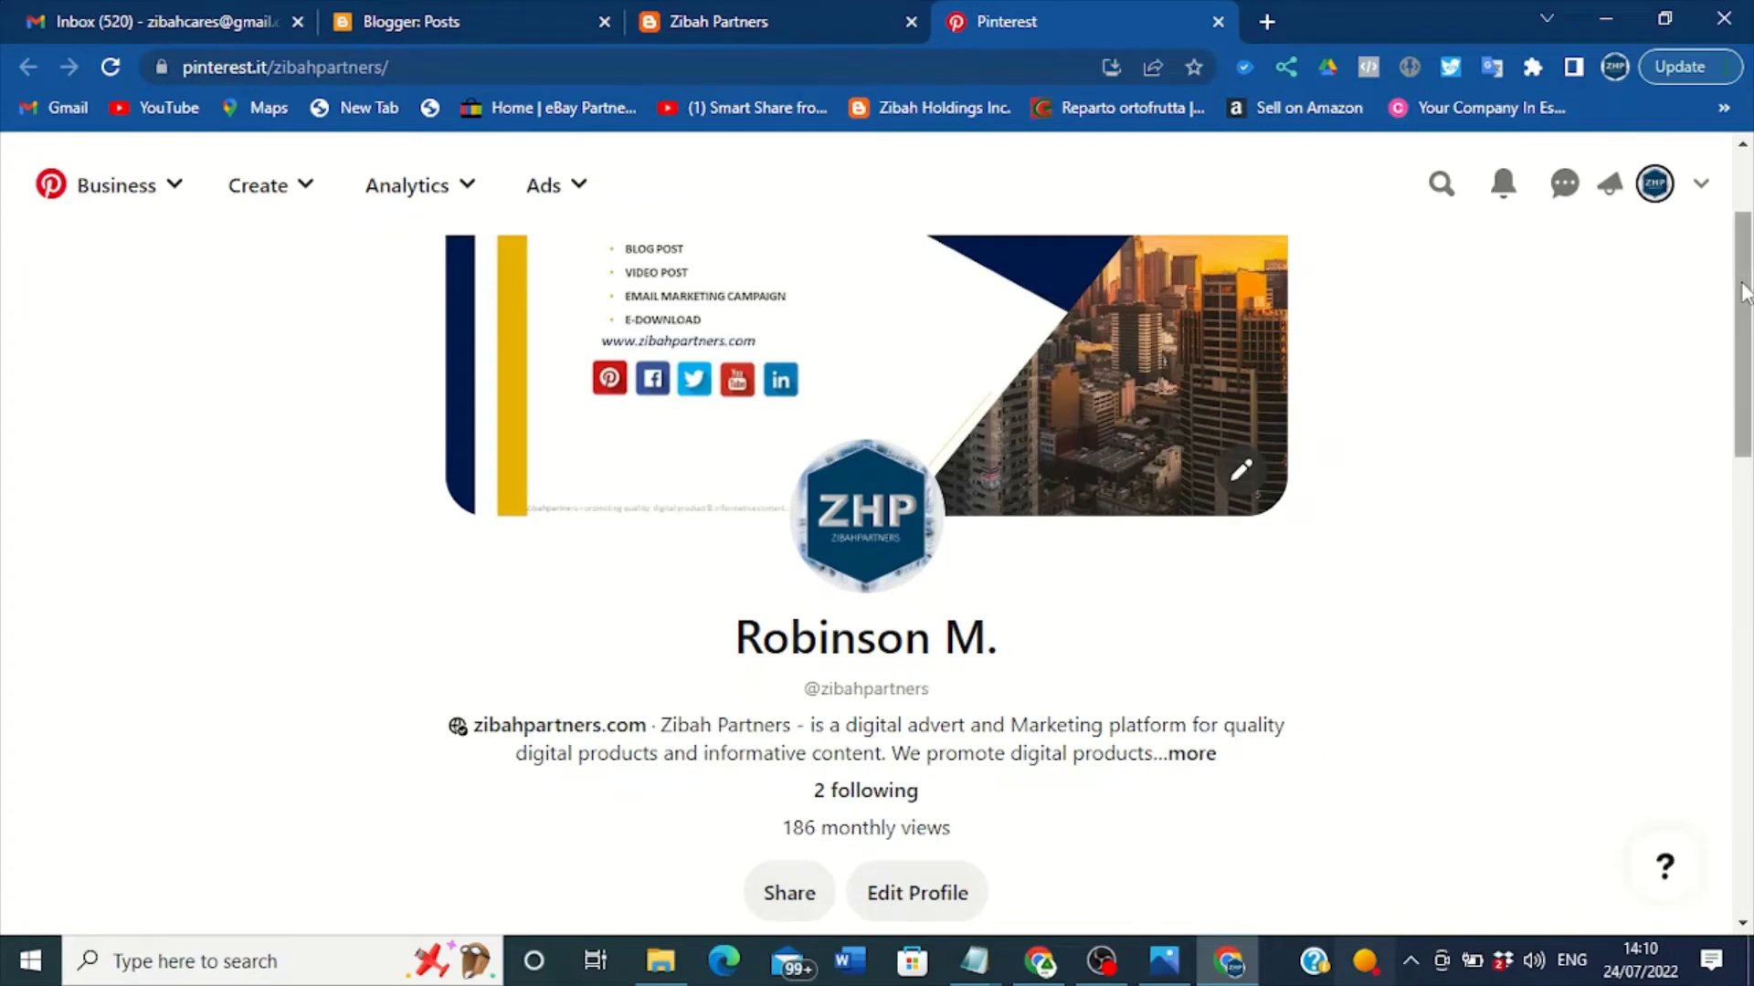
scroll(1743, 288, down, 7)
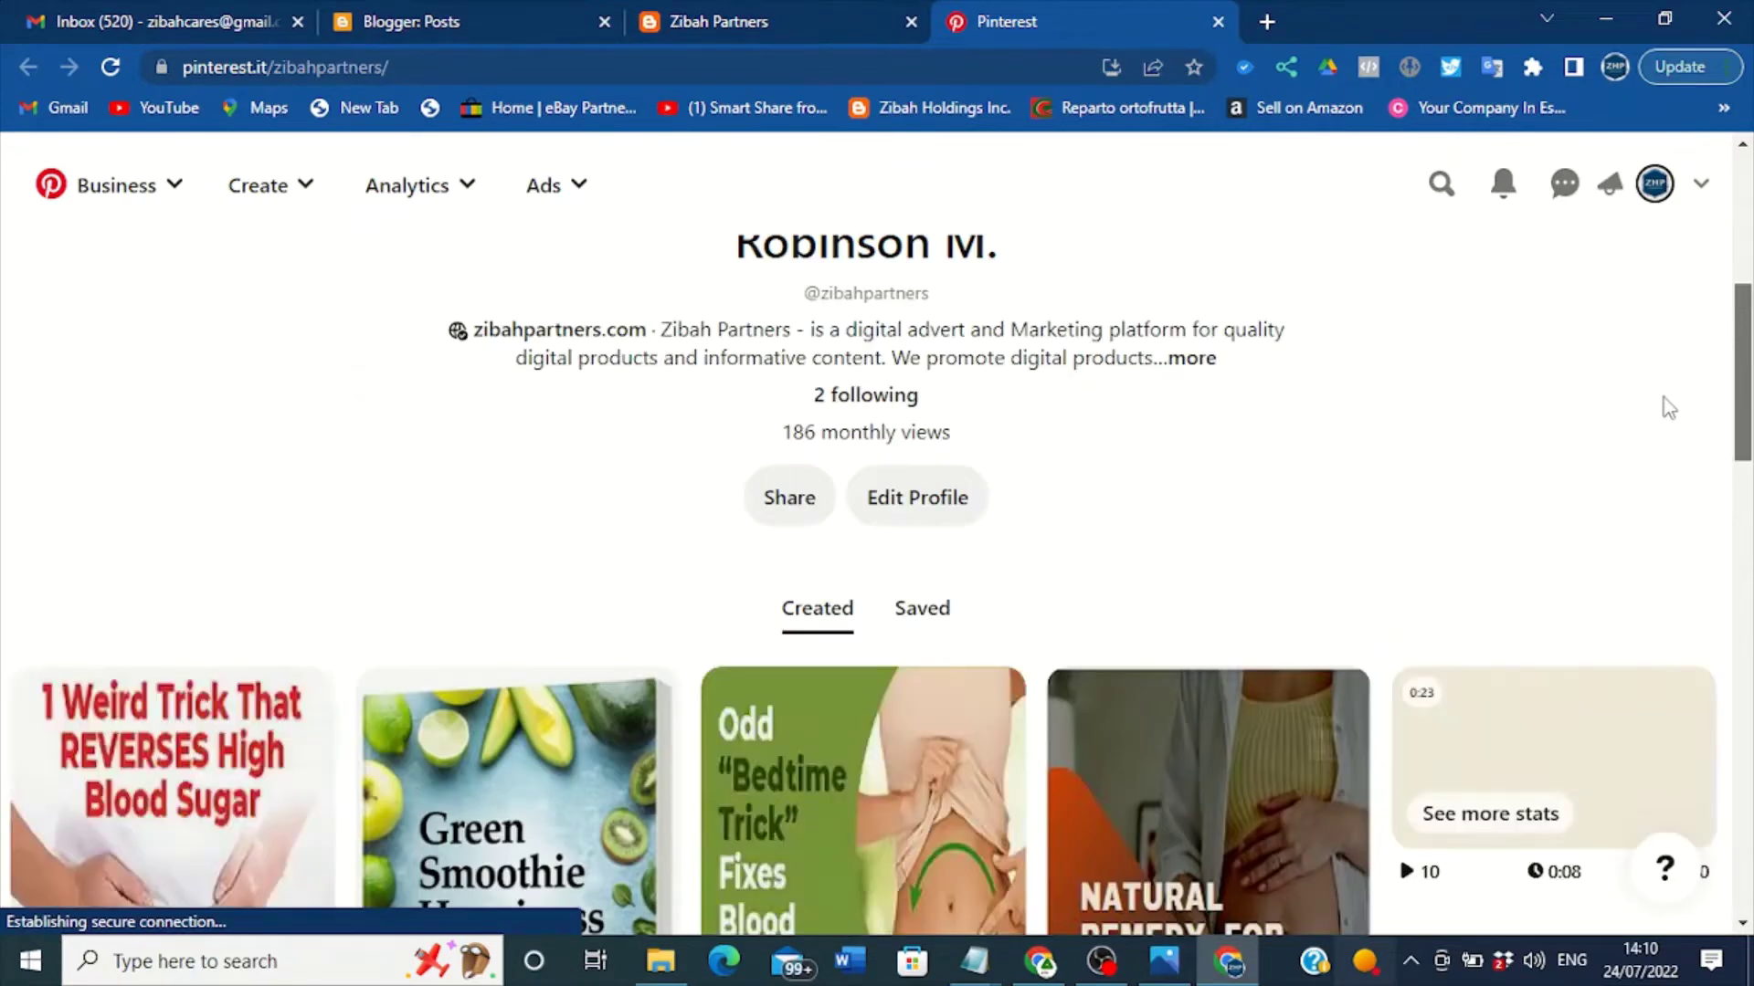
drag(1744, 401, 1734, 203)
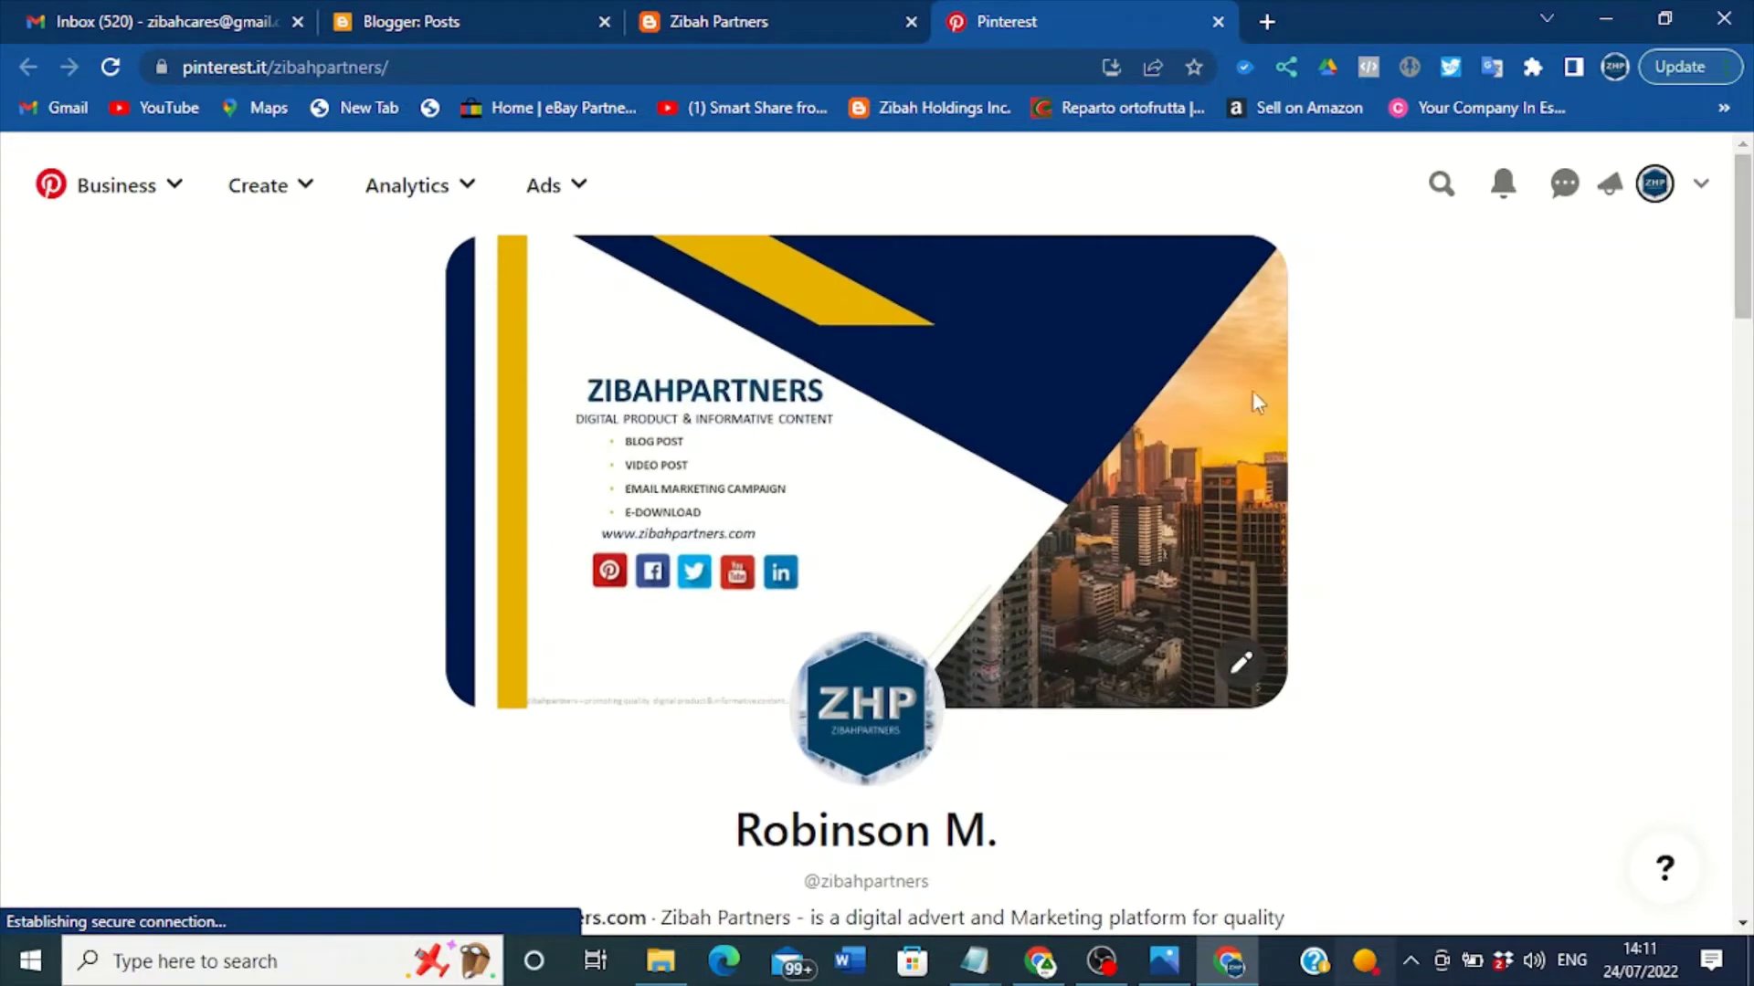
click(1218, 21)
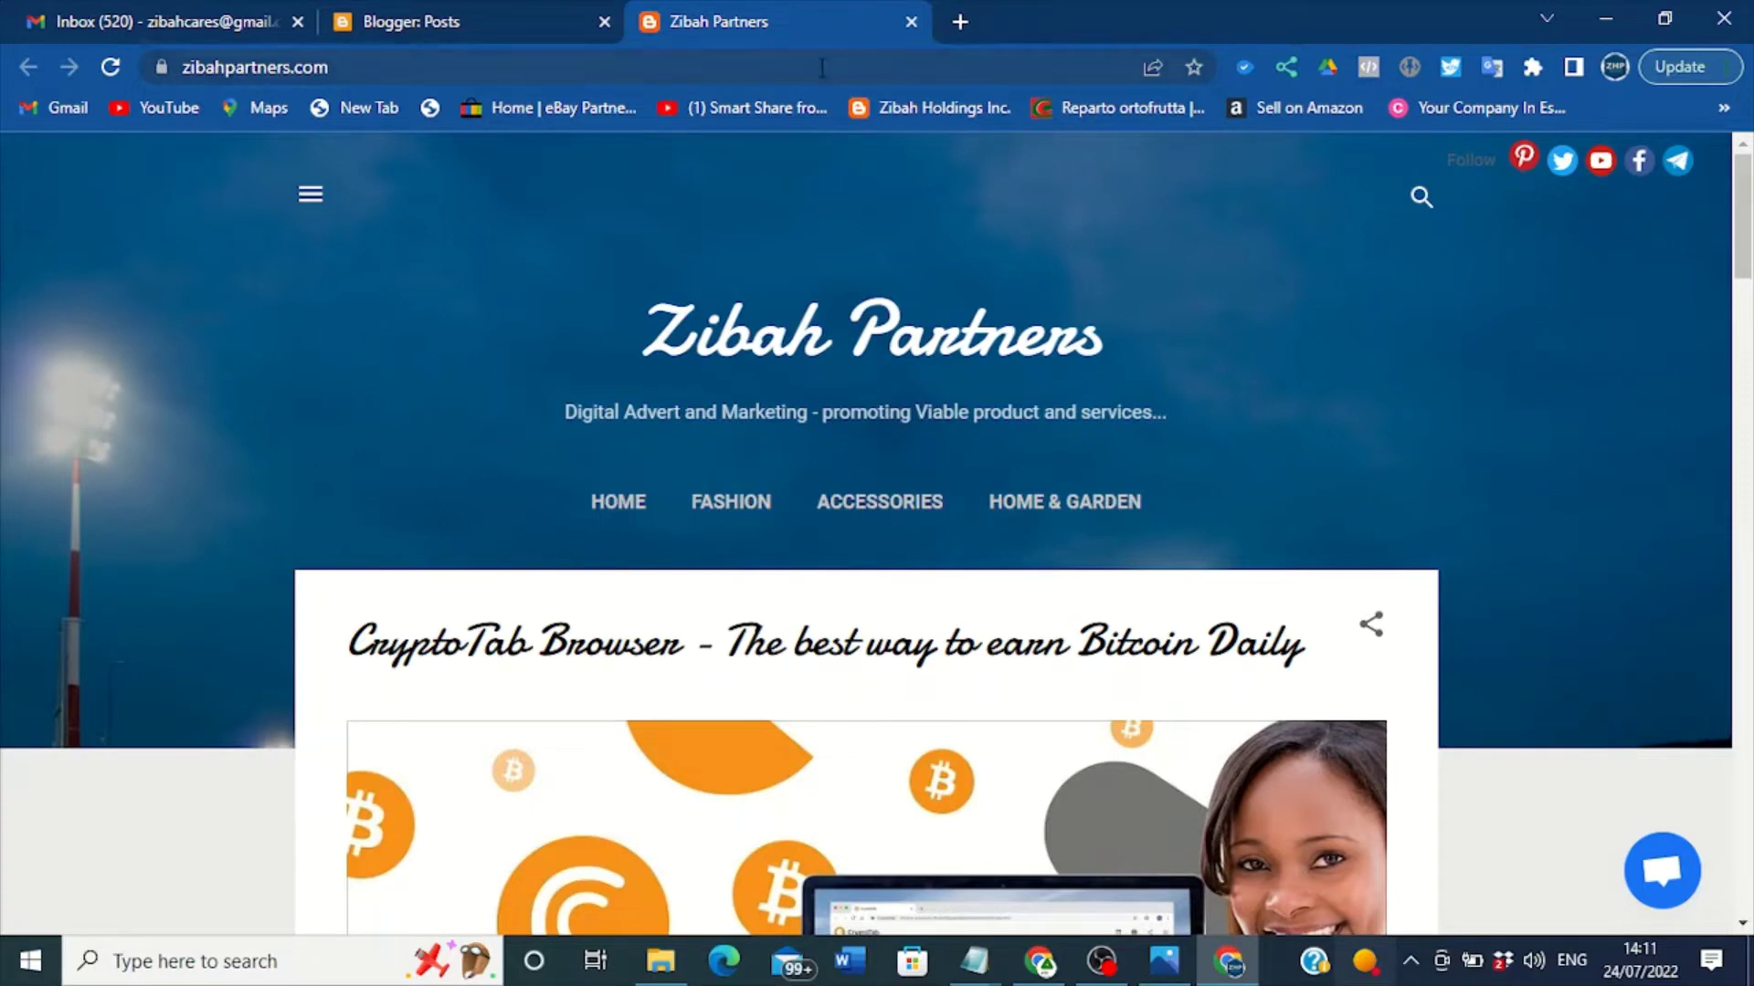
scroll(1343, 329, down, 1)
scroll(1260, 274, up, 1)
click(912, 22)
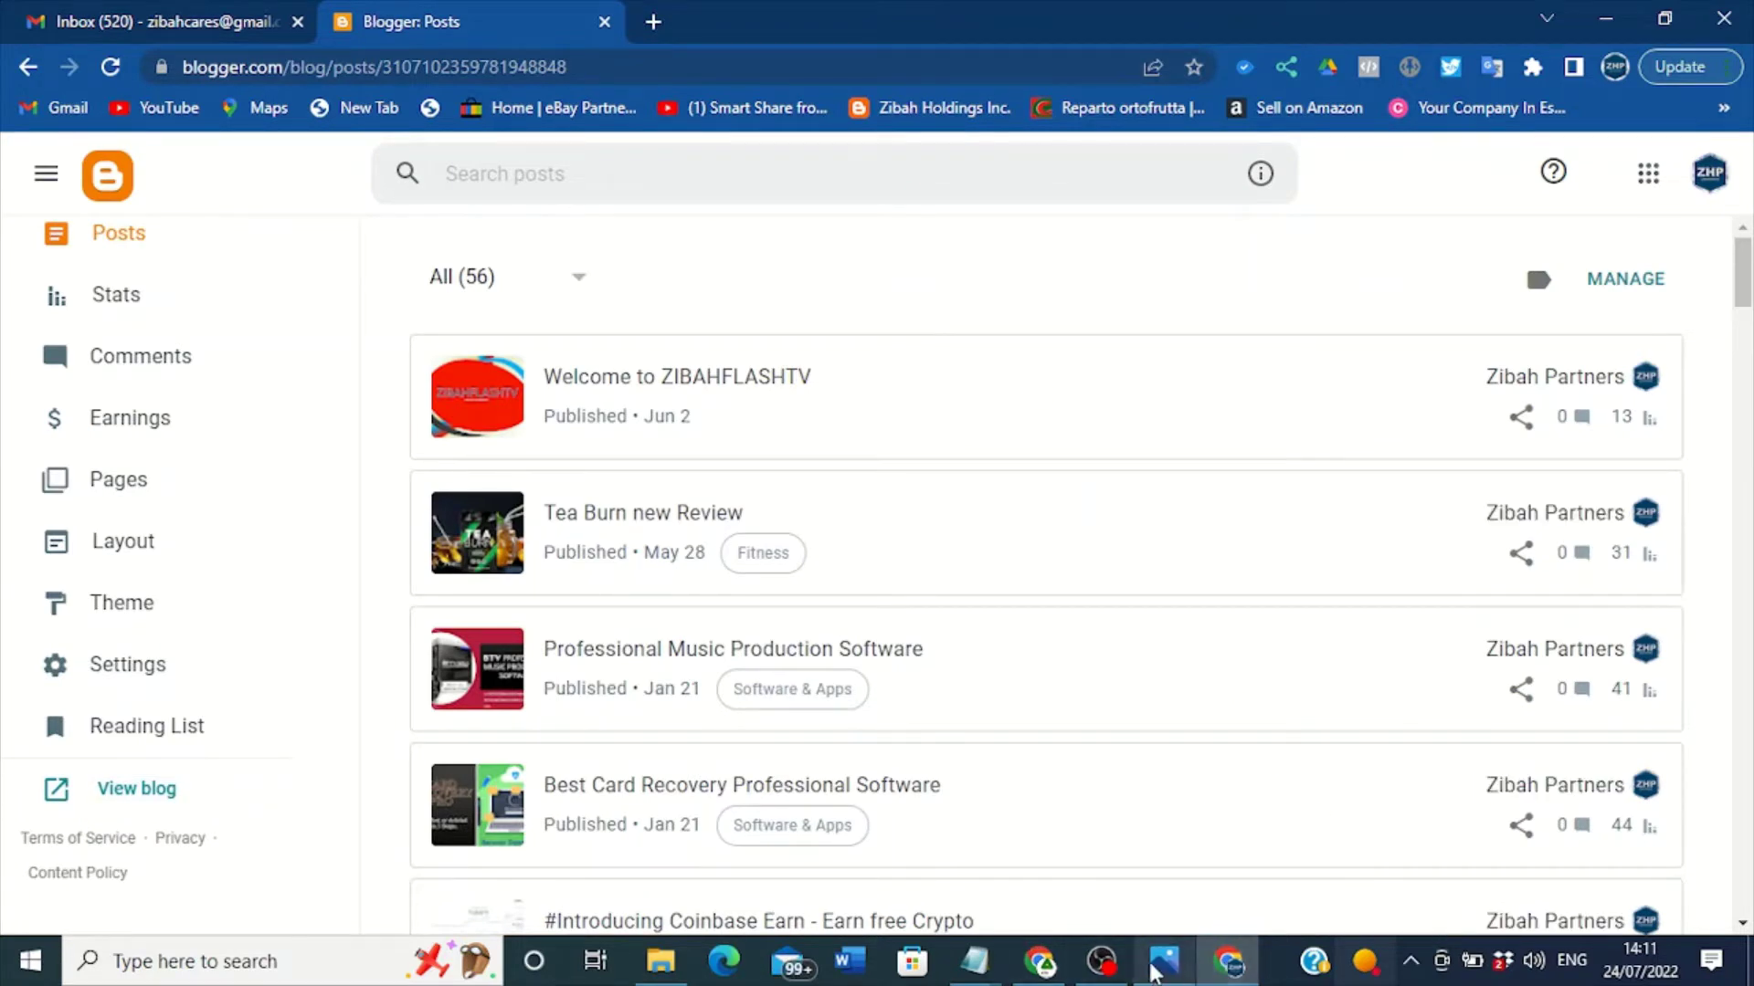
- Switch to the other Chrome window, reopen AddThis in a fresh tab, and go to the dashboard's website tools
click(1039, 961)
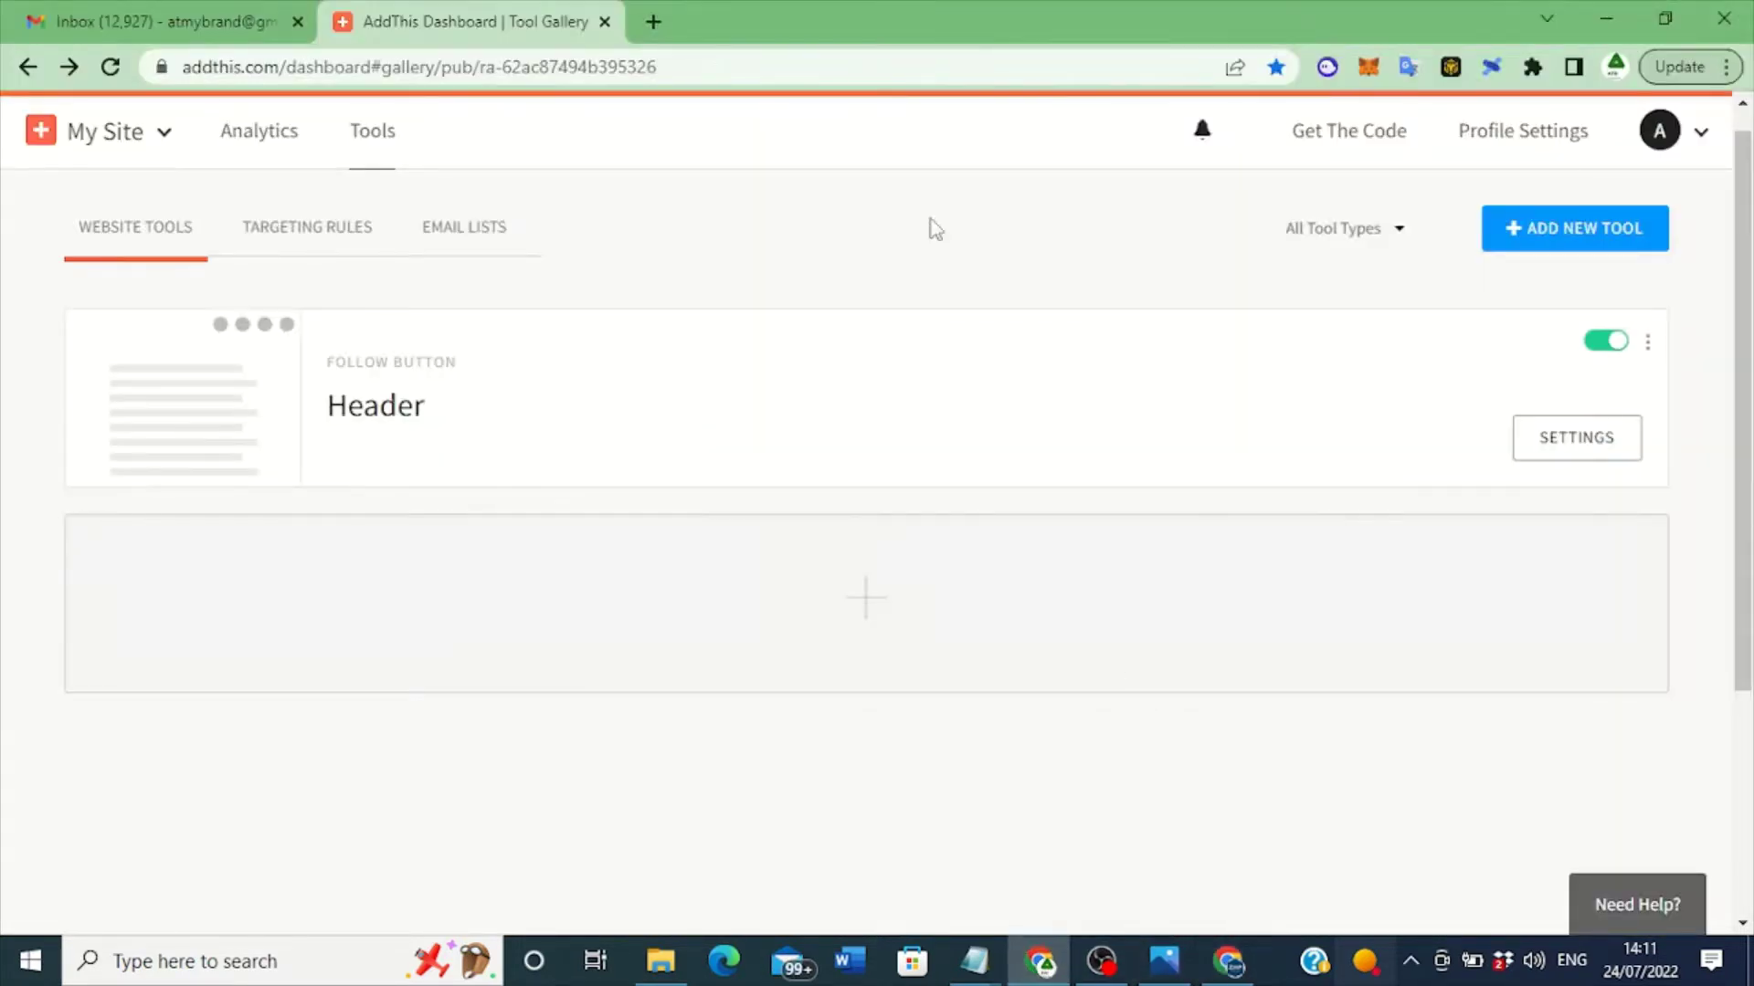
click(603, 21)
click(347, 20)
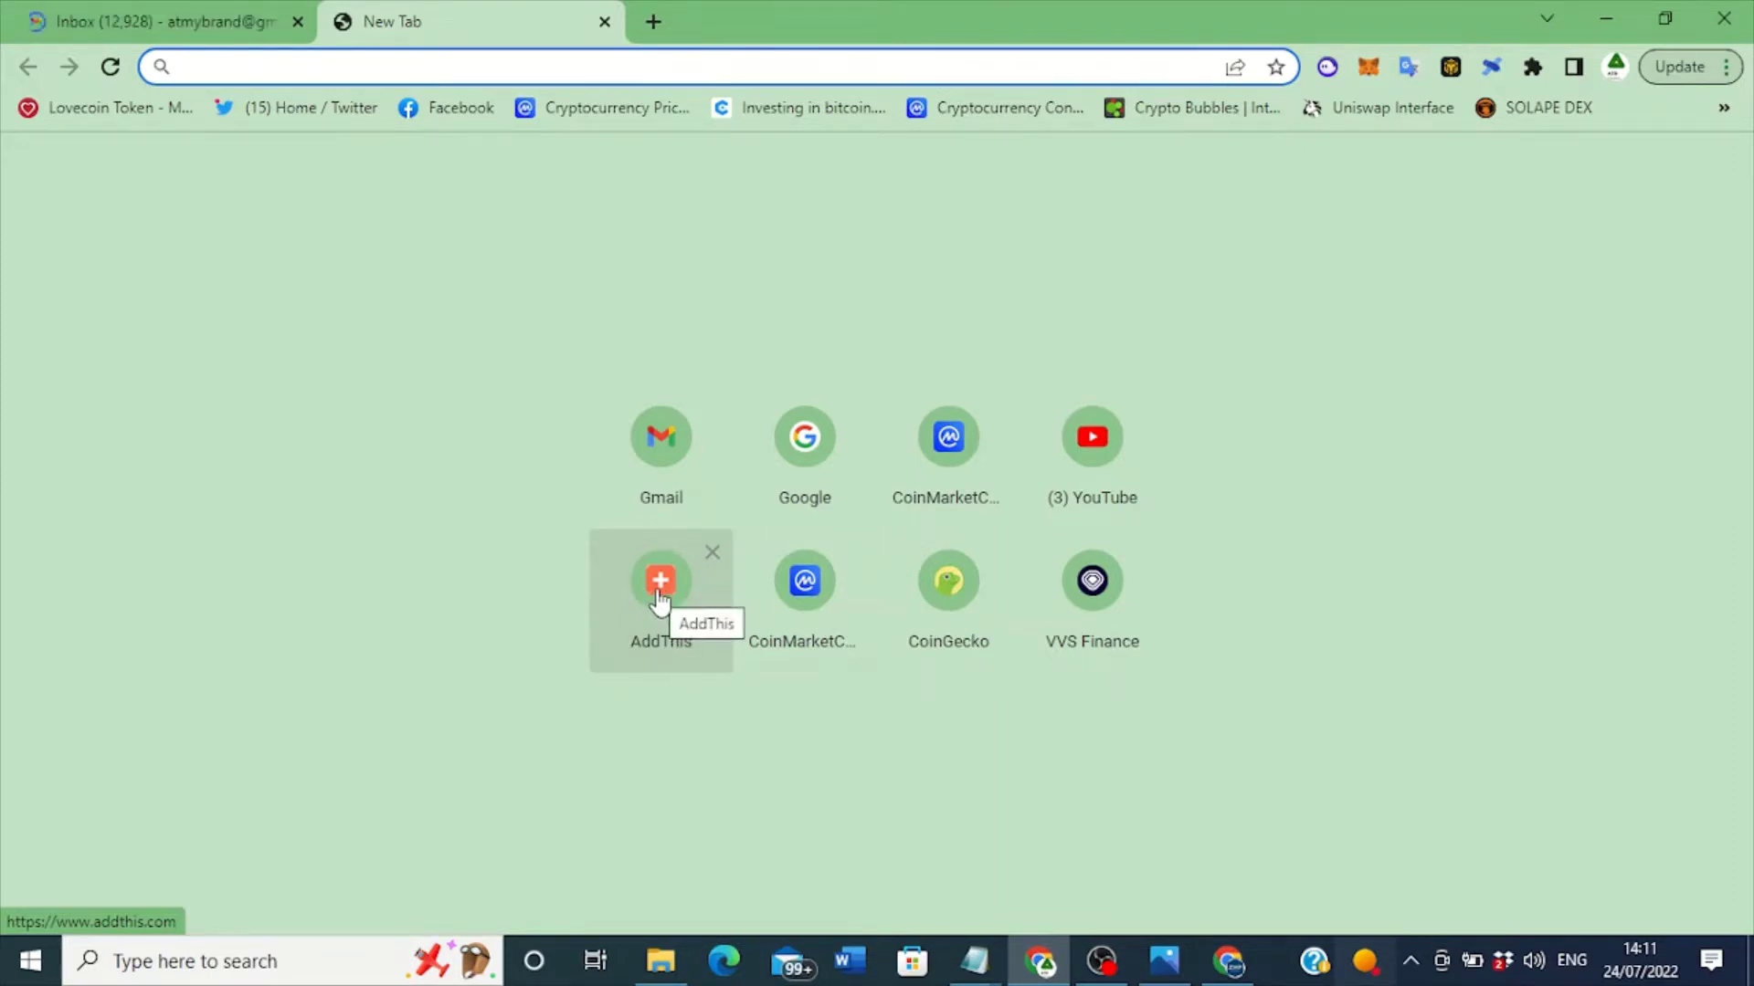
click(659, 585)
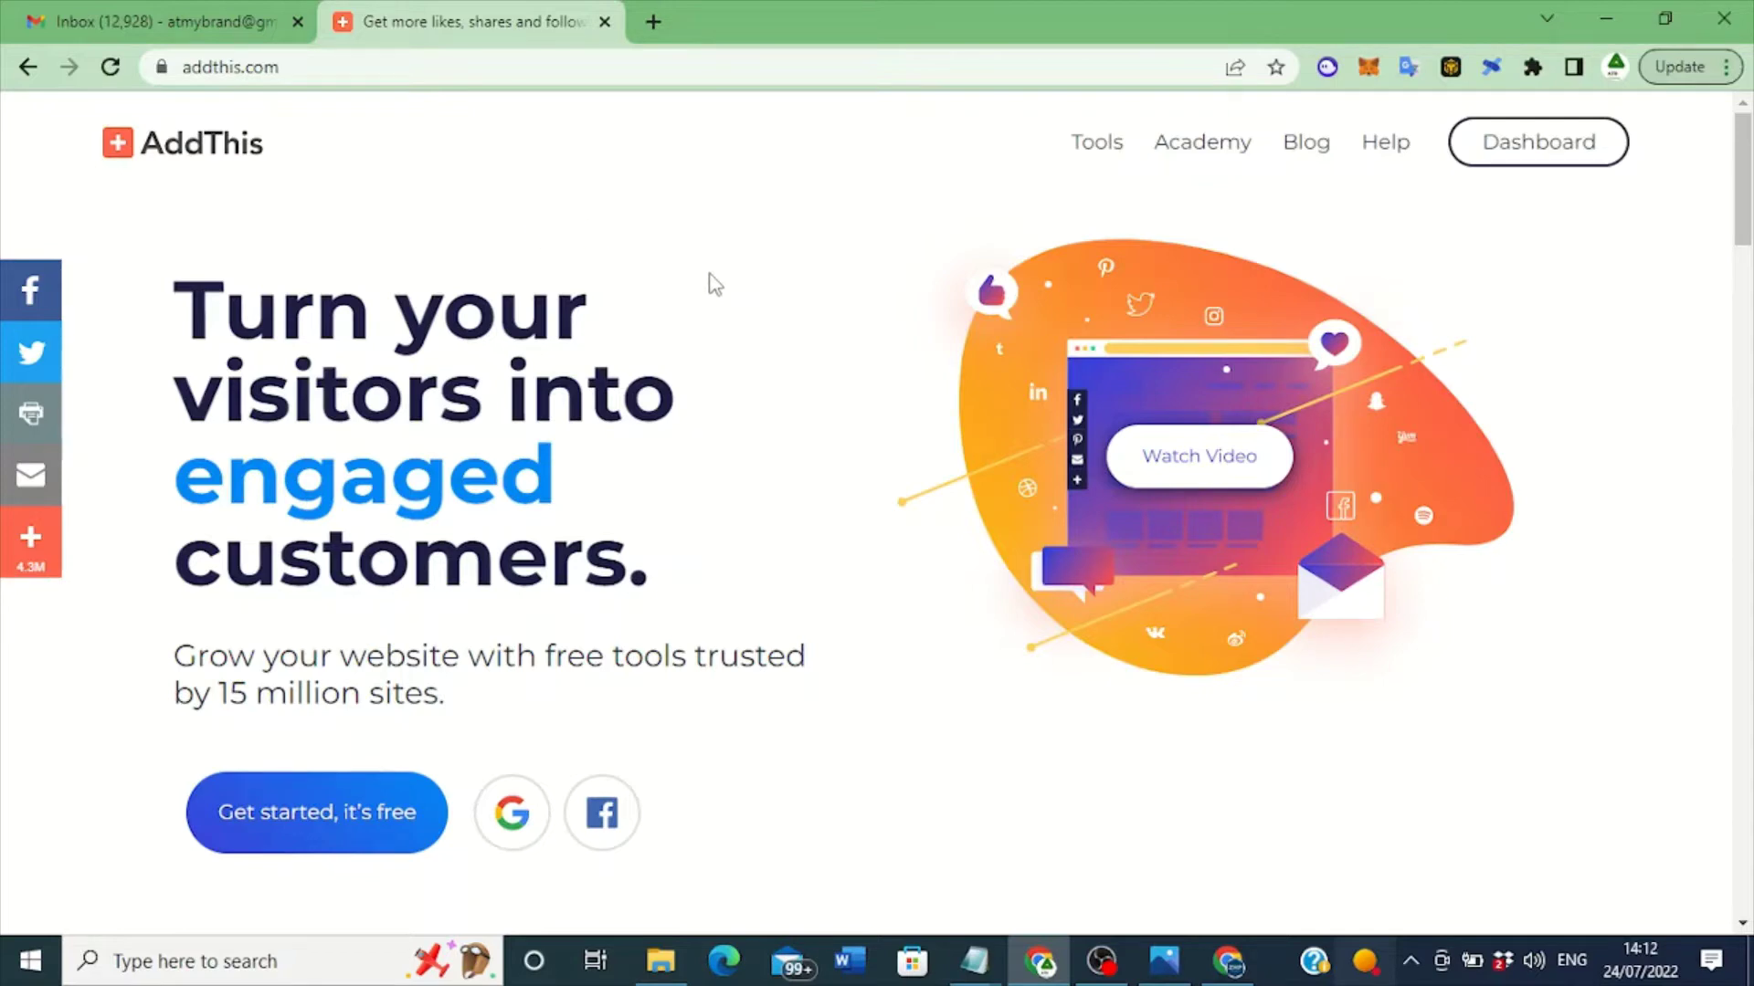
click(1559, 153)
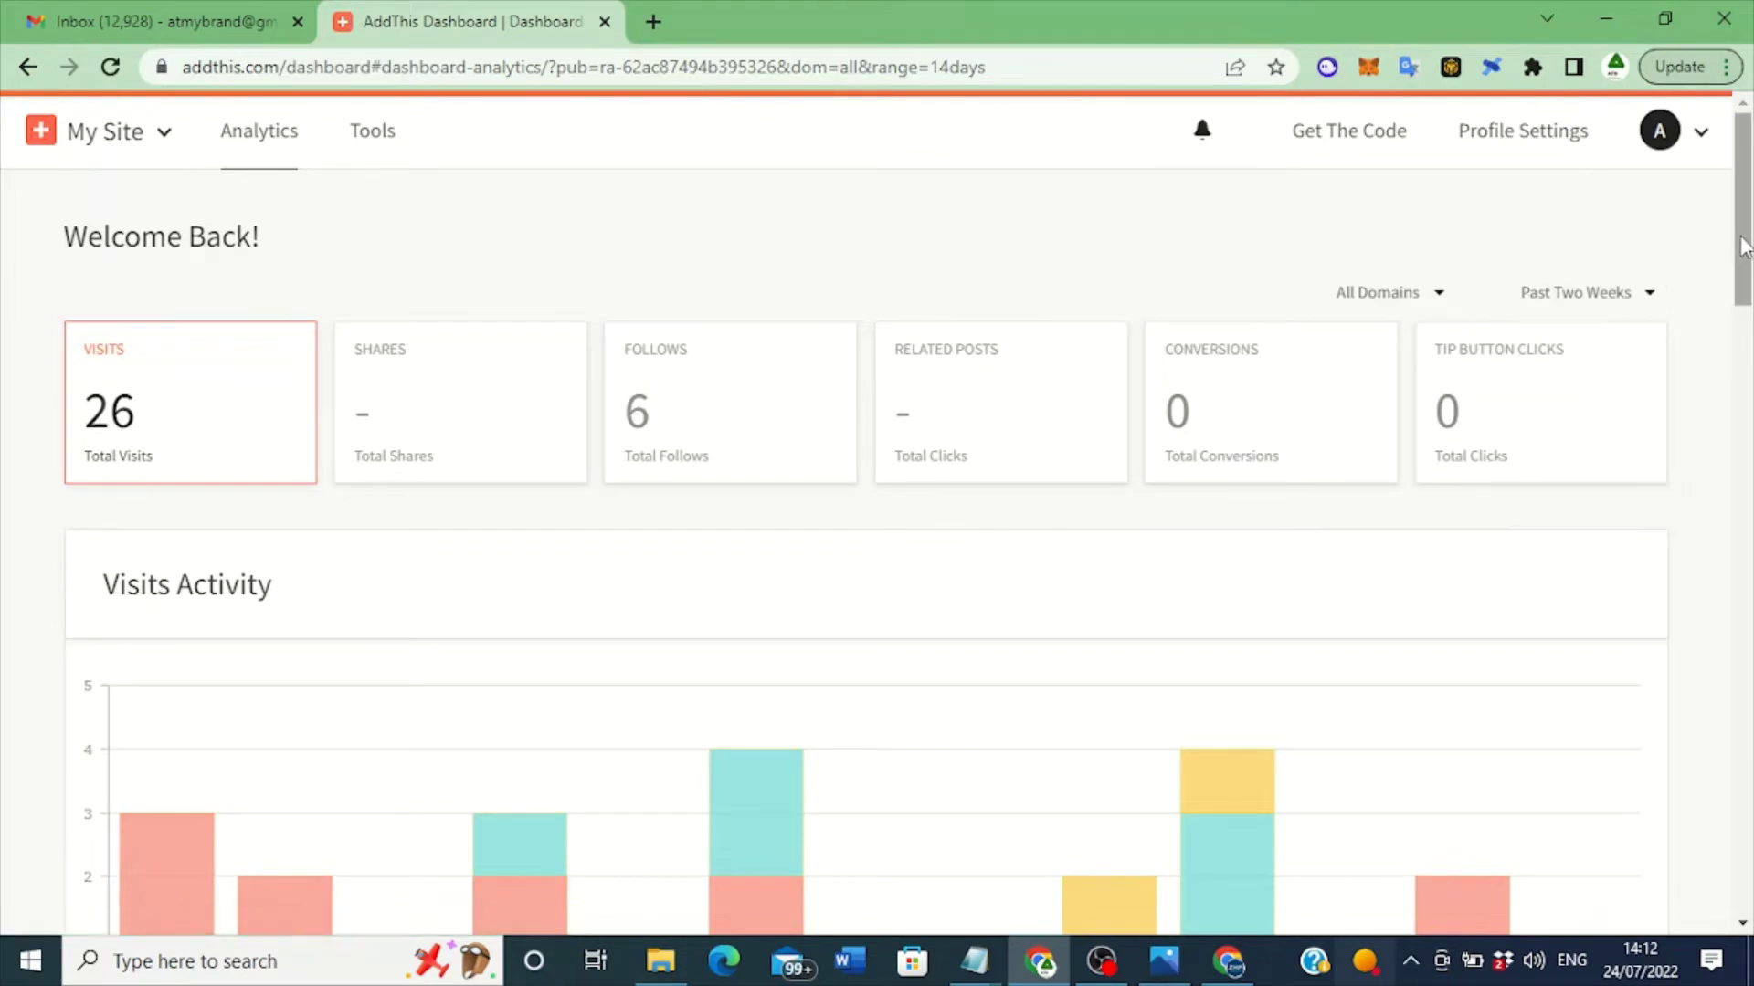
mouse_move(1732, 252)
mouse_down()
mouse_move(1738, 356)
mouse_move(1743, 259)
mouse_up()
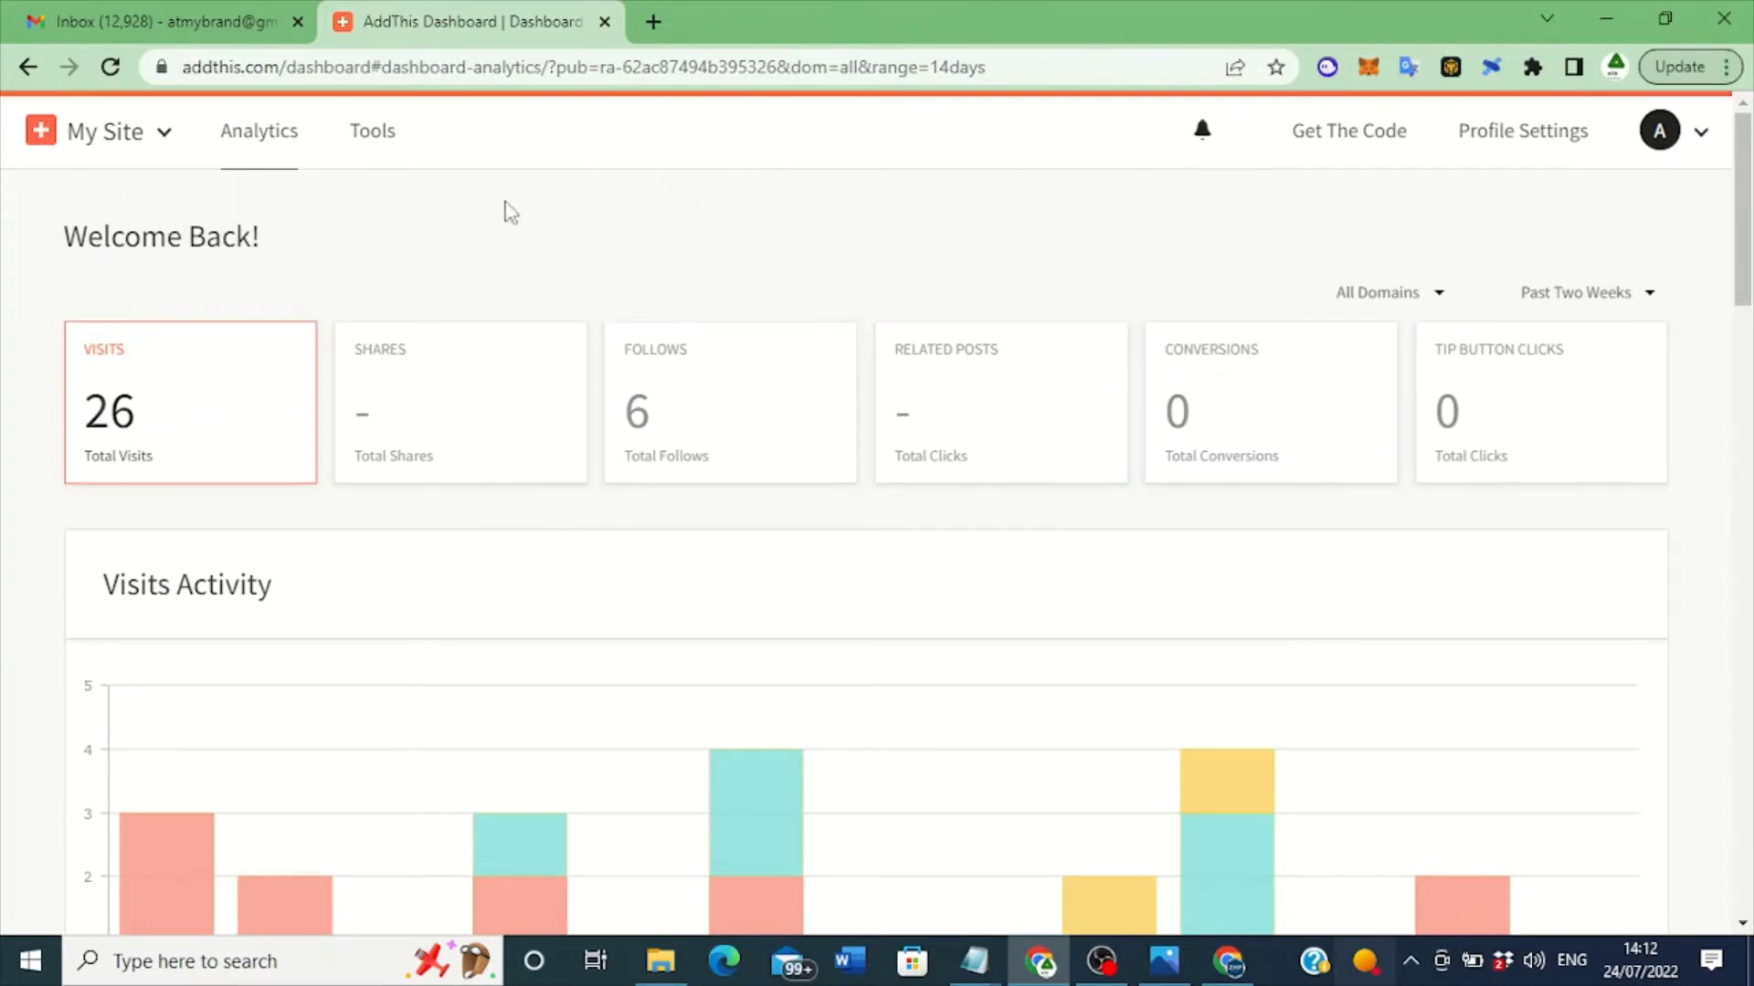
click(378, 142)
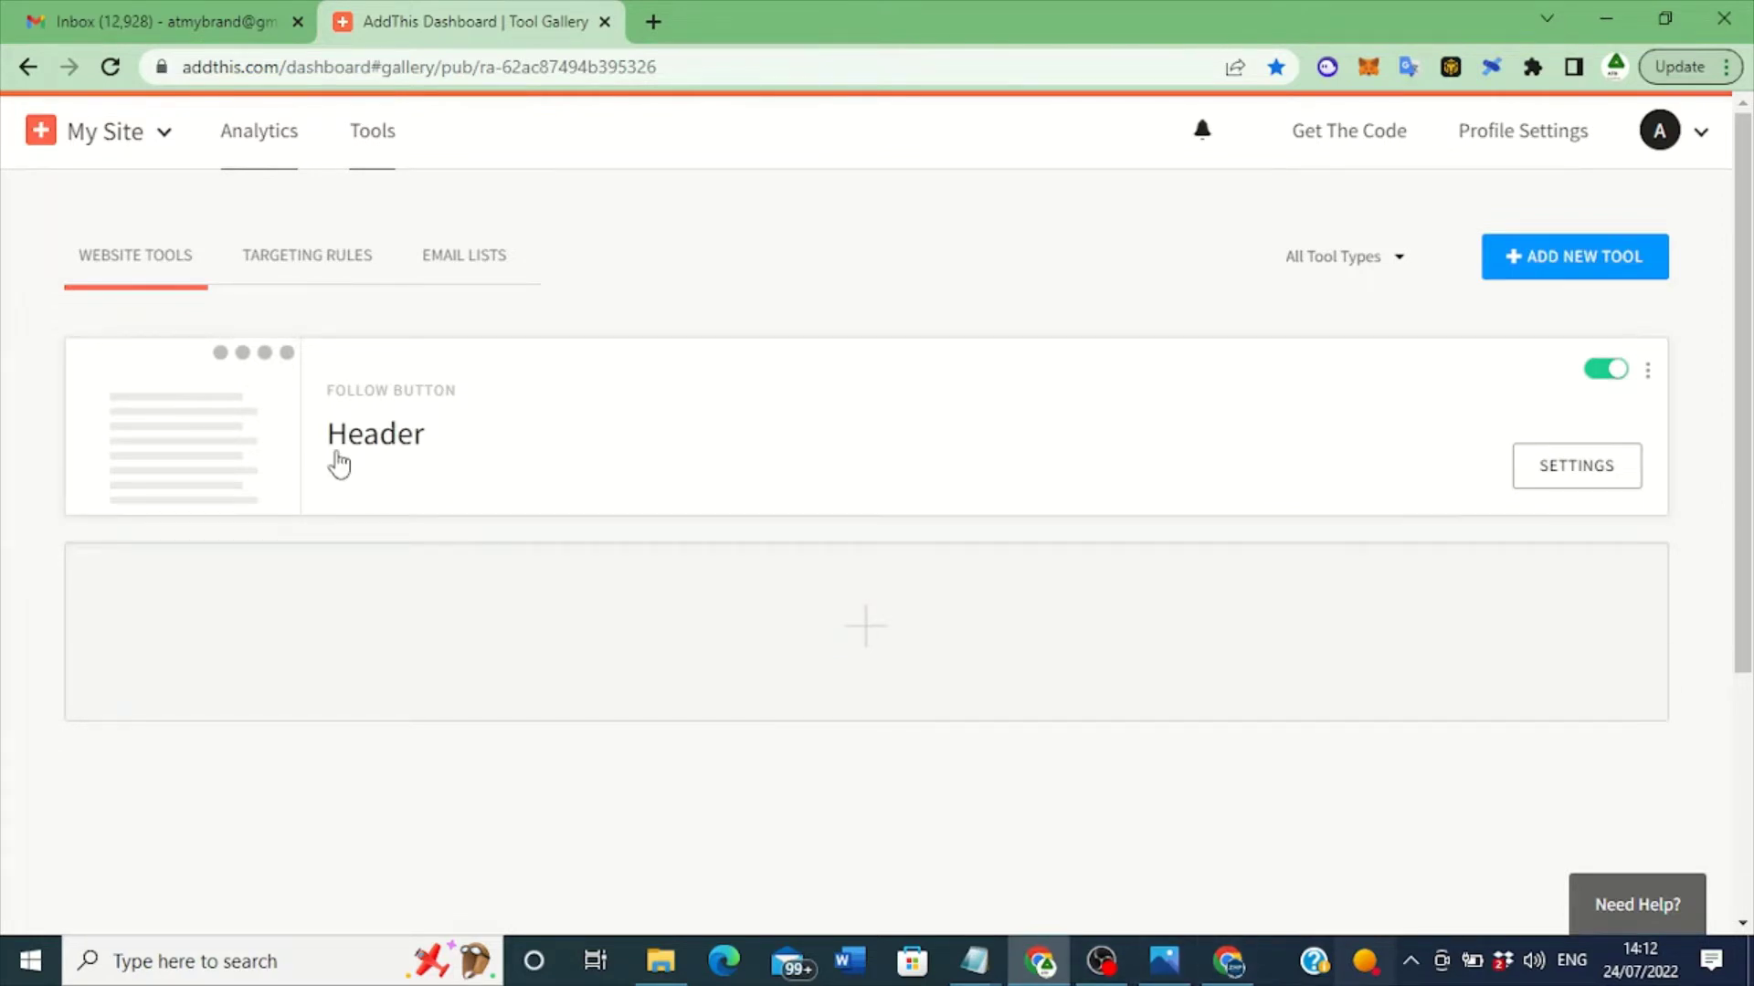
- View the live blog from Blogger to examine its header follow icons, and return to the AddThis dashboard
click(1230, 965)
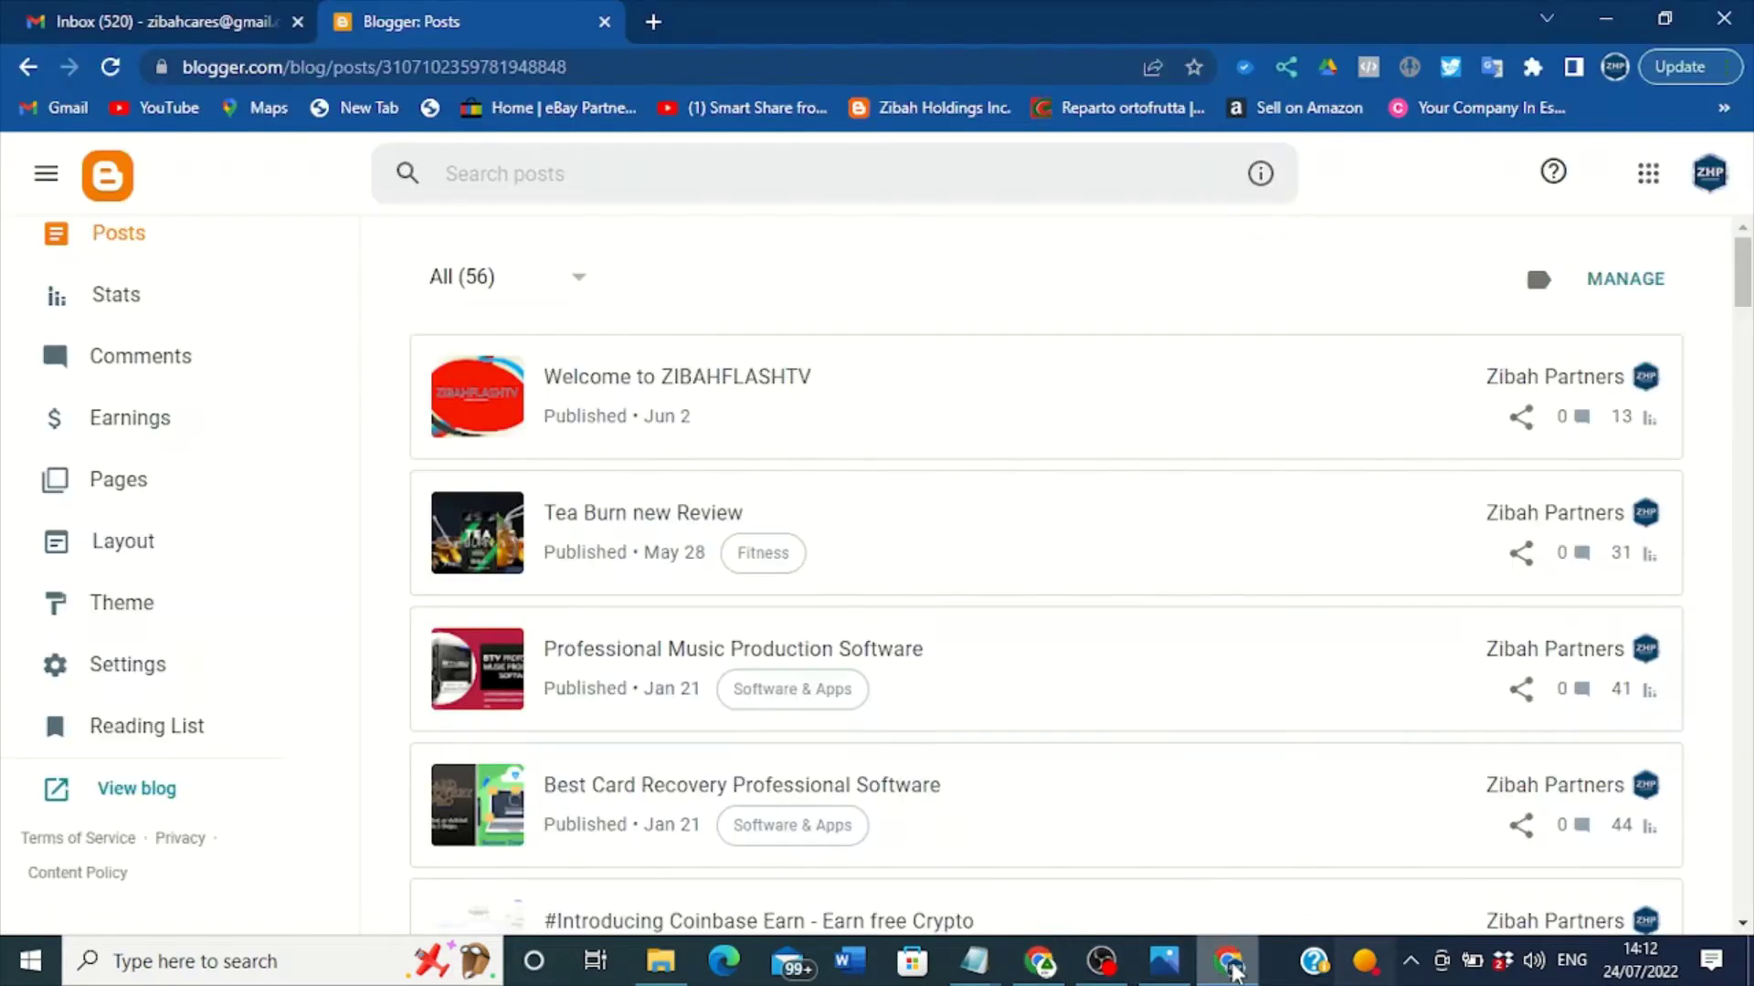
click(137, 789)
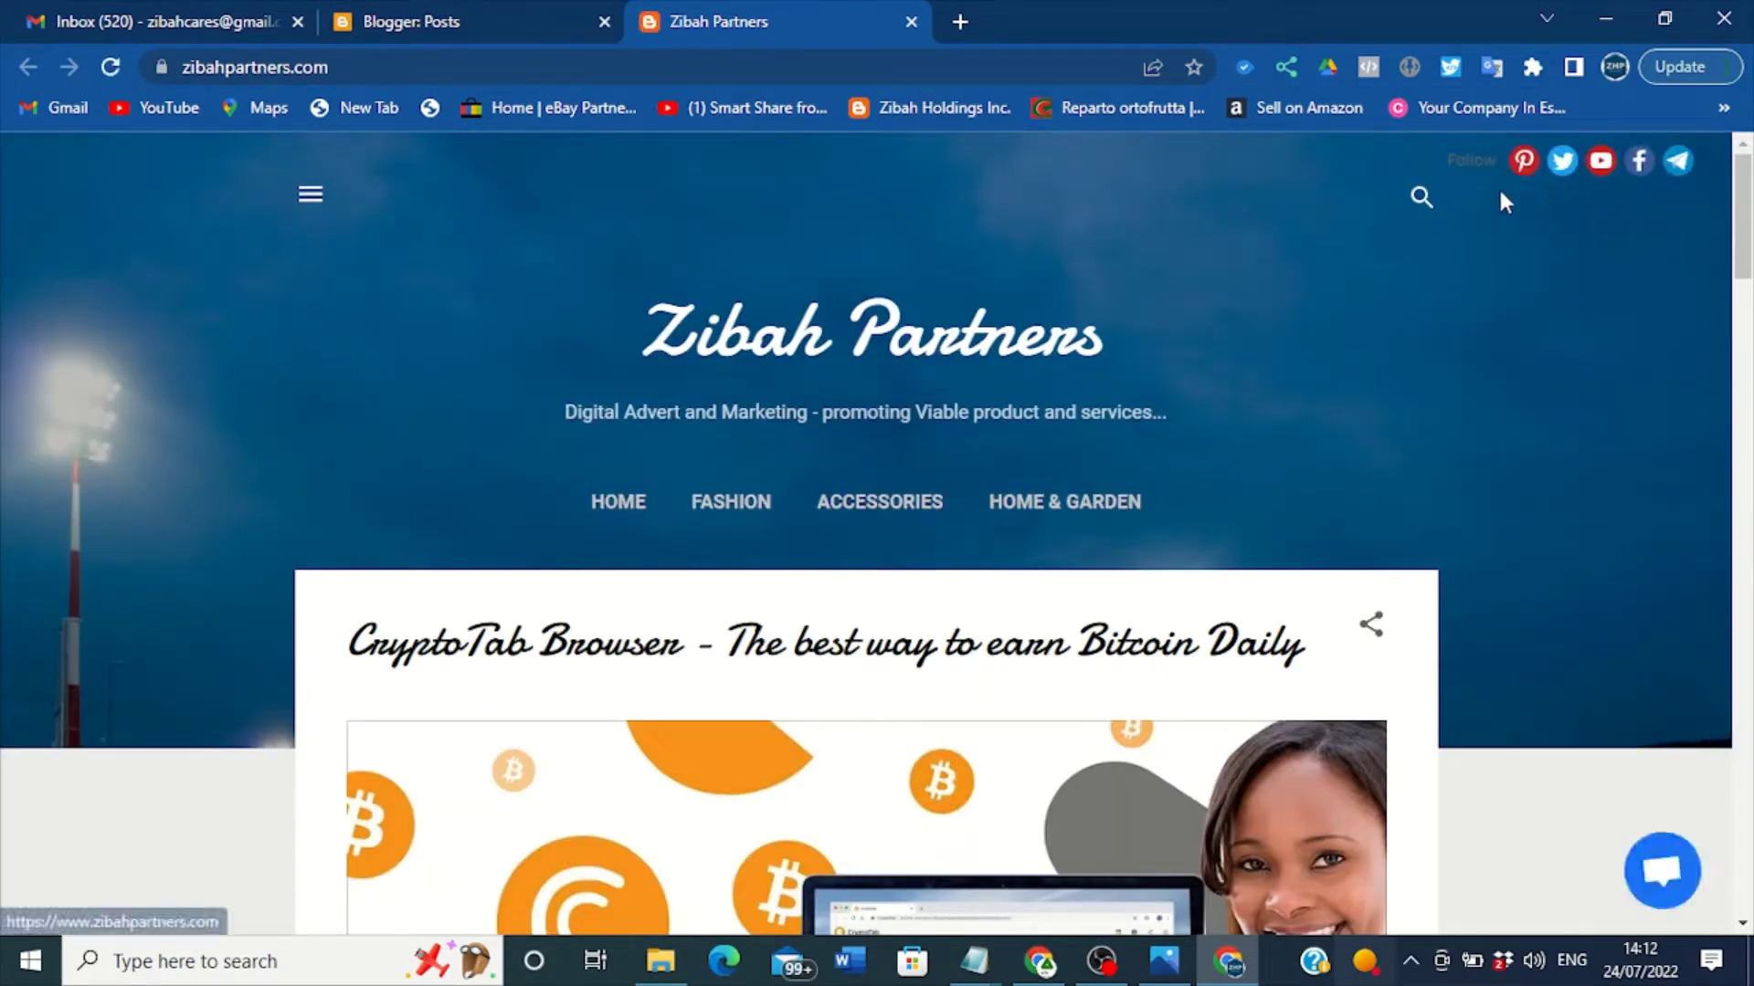
click(1039, 961)
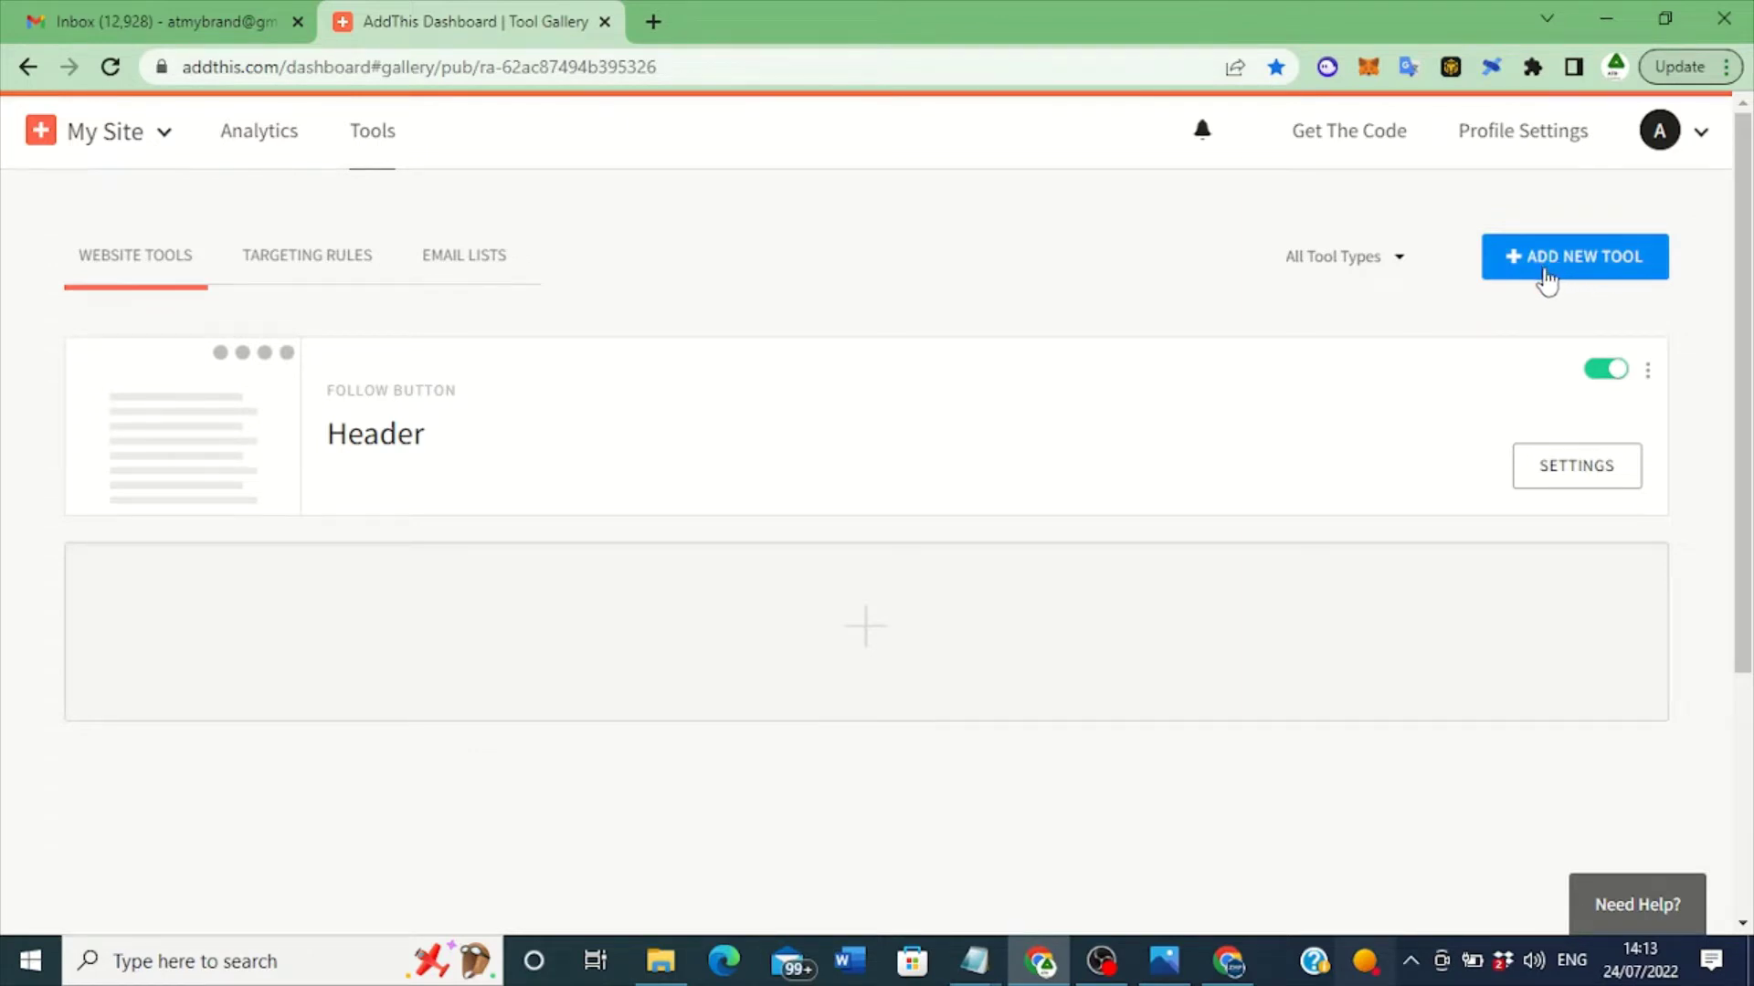
- Add a new Follow Buttons tool of the Header type, comparing it with the Inline type and the live blog
click(1587, 265)
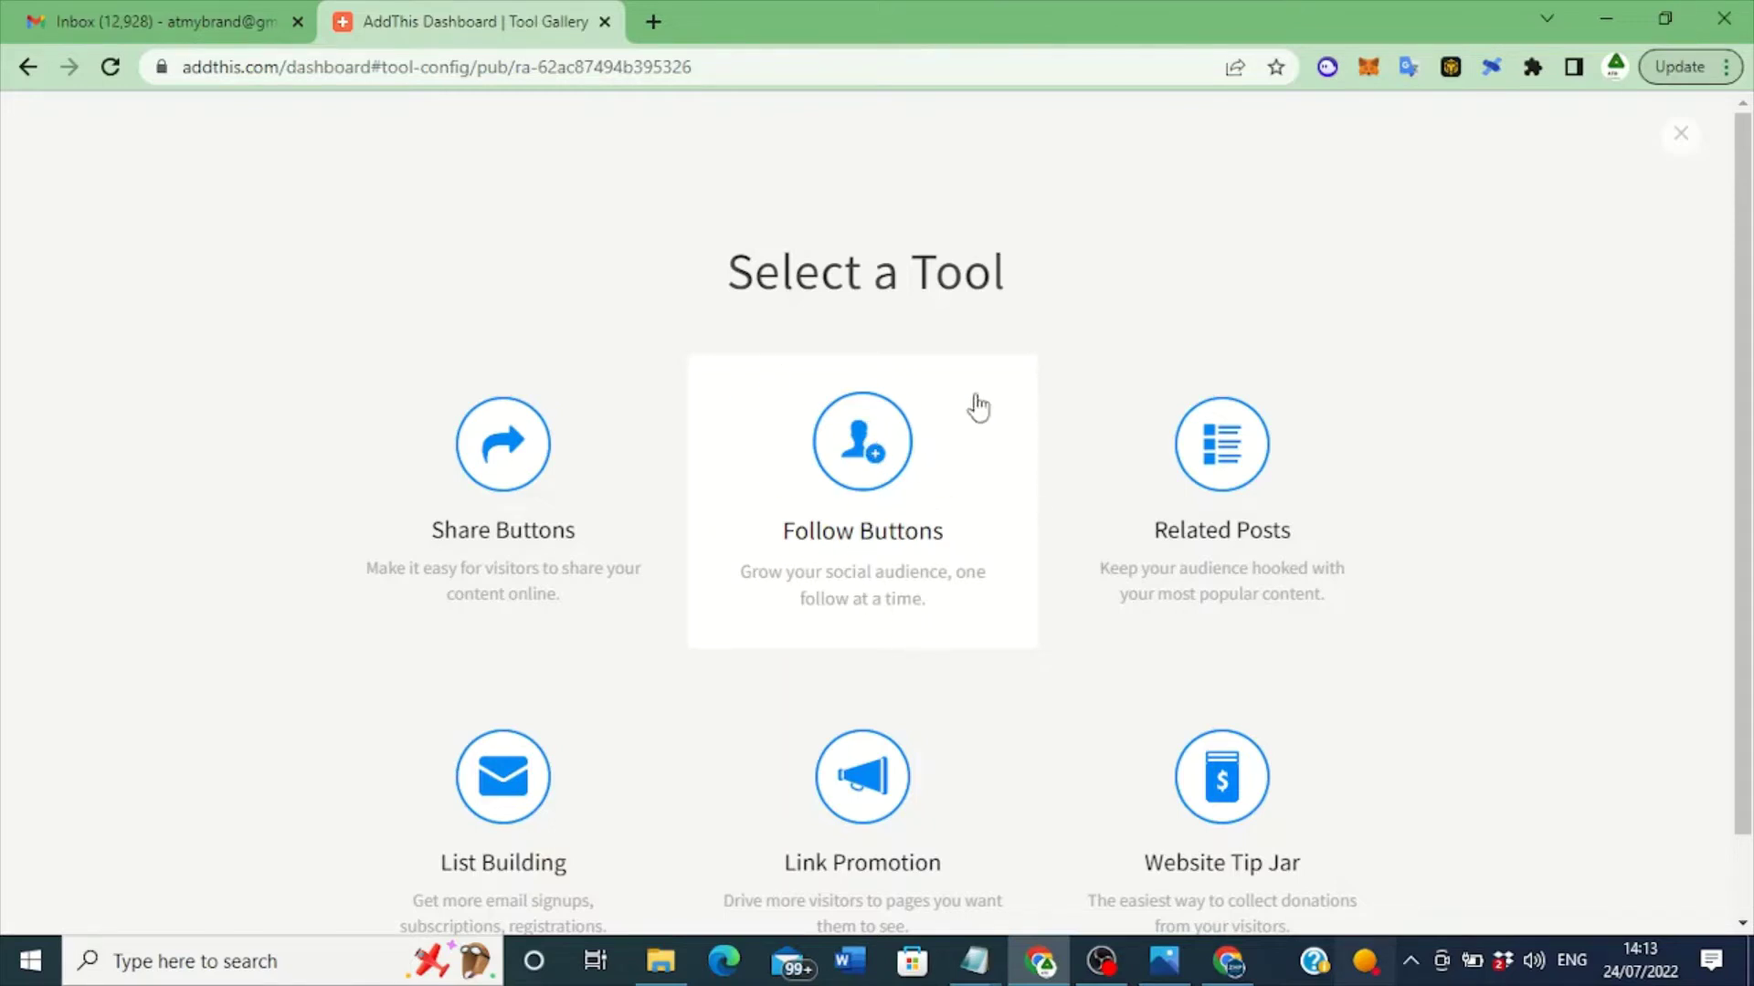
click(872, 449)
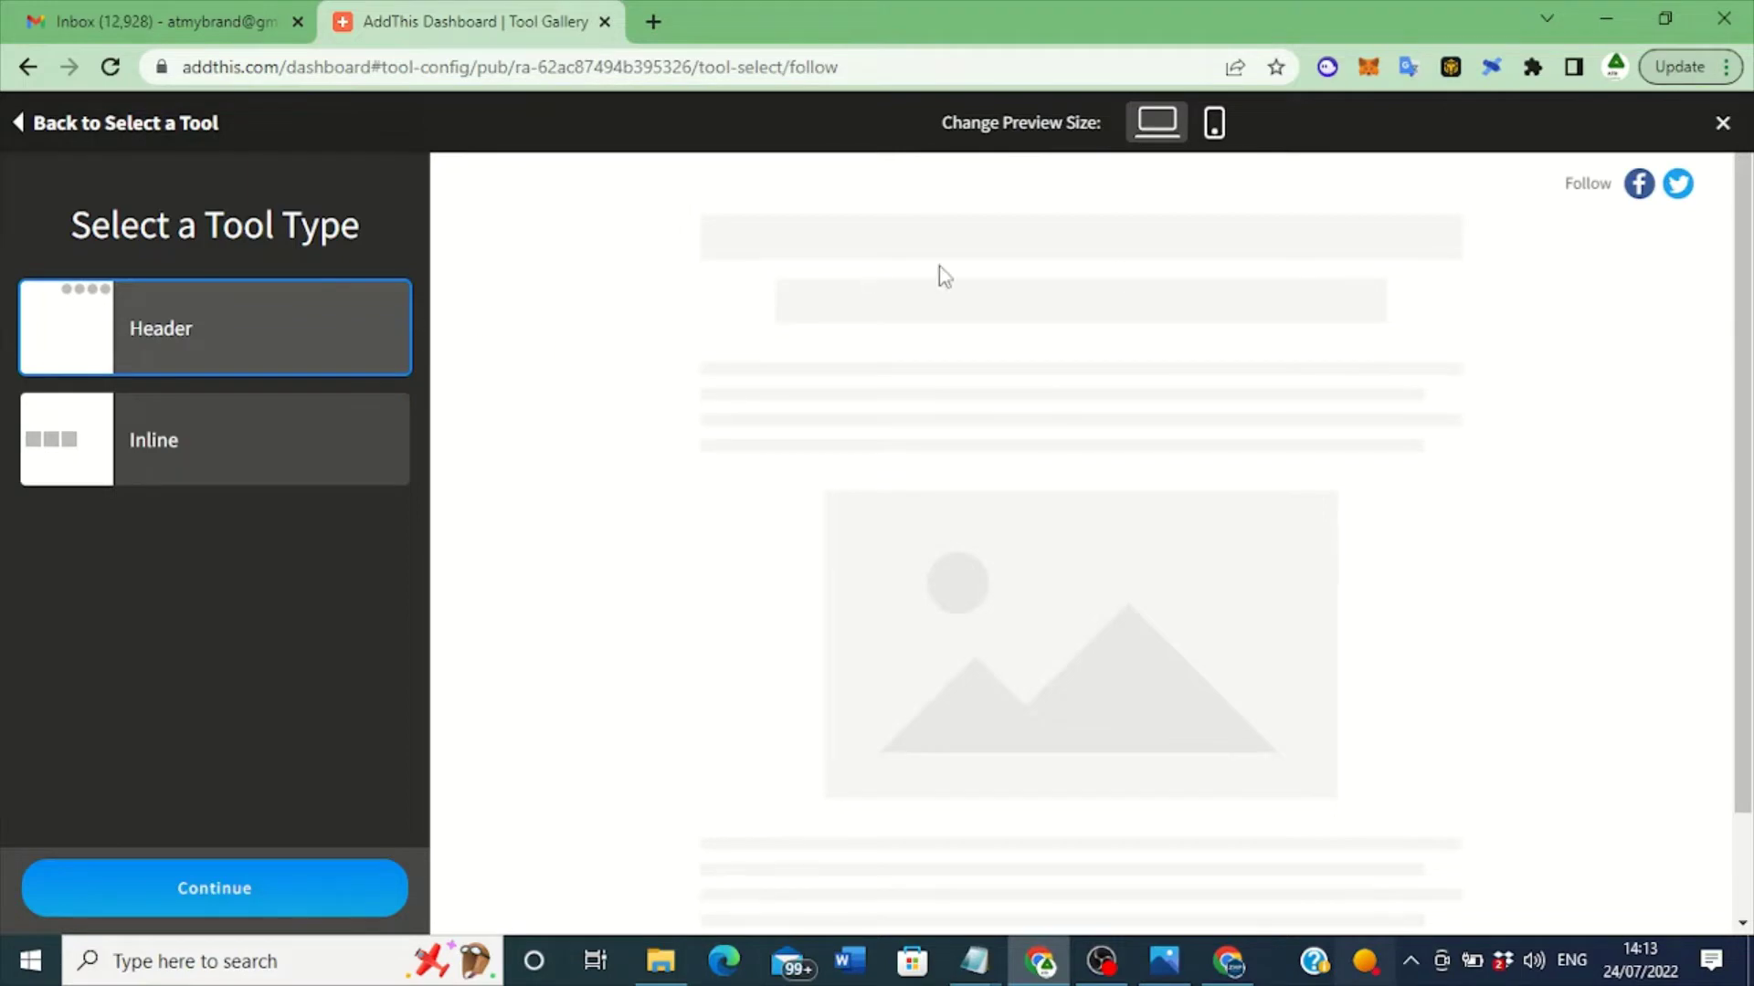
click(305, 444)
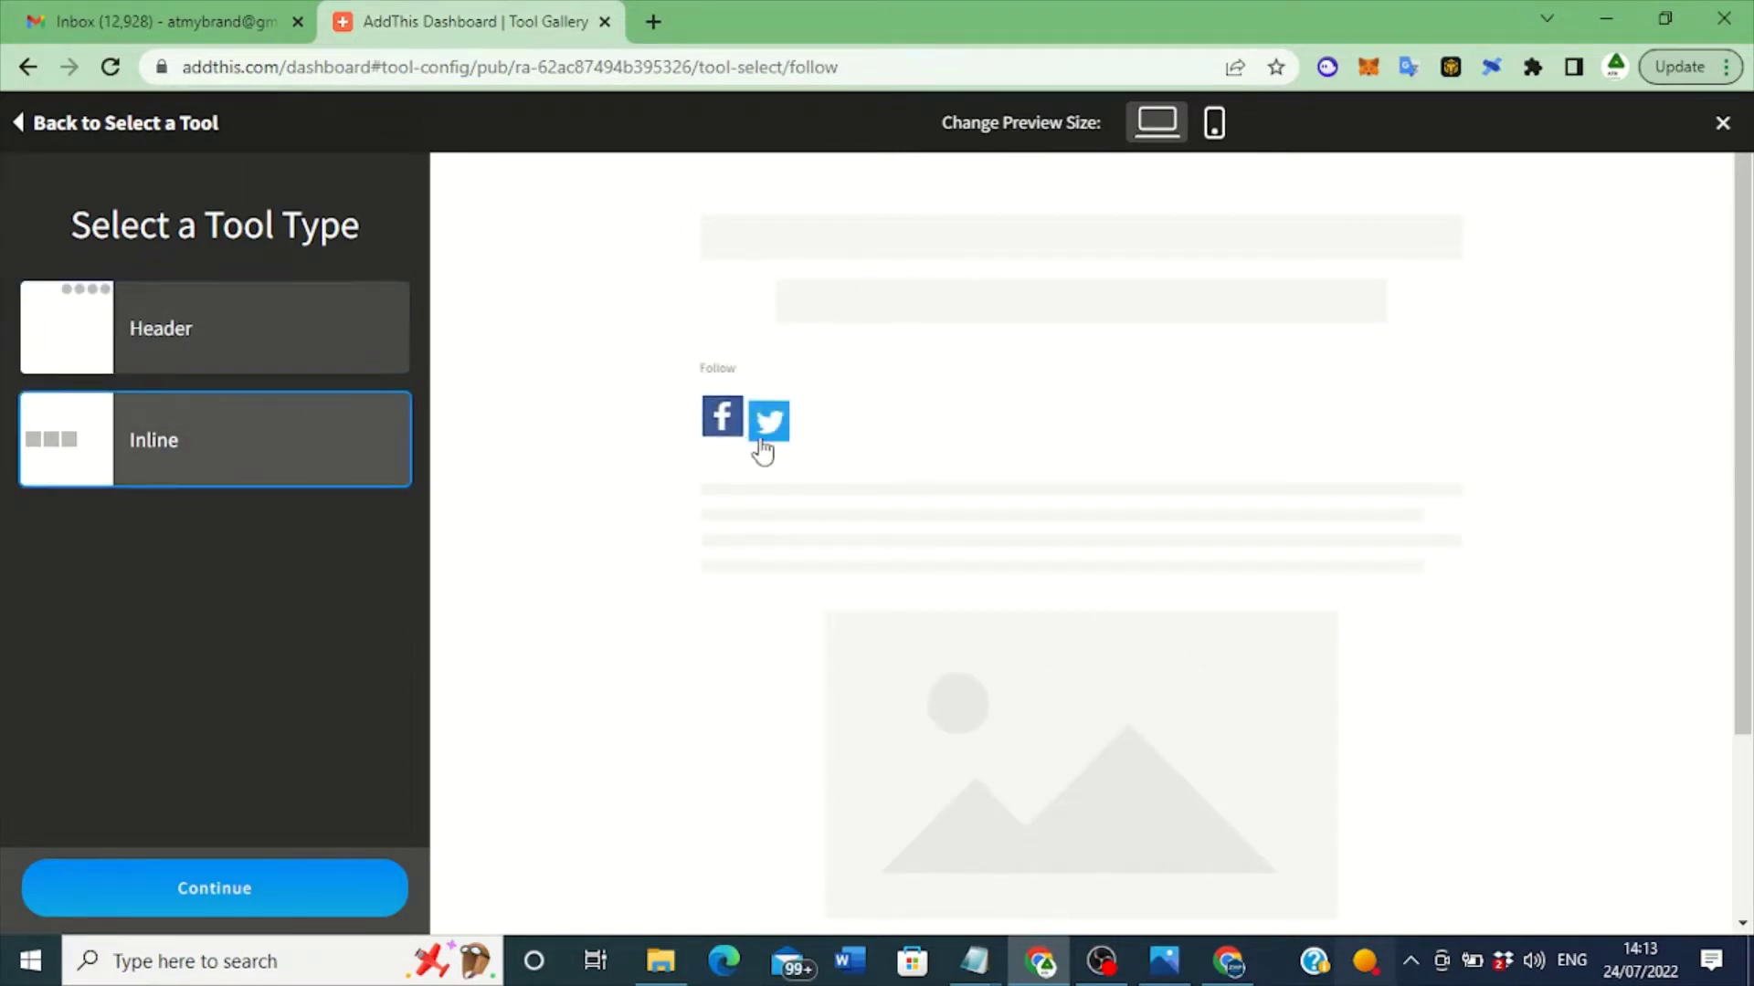
click(283, 343)
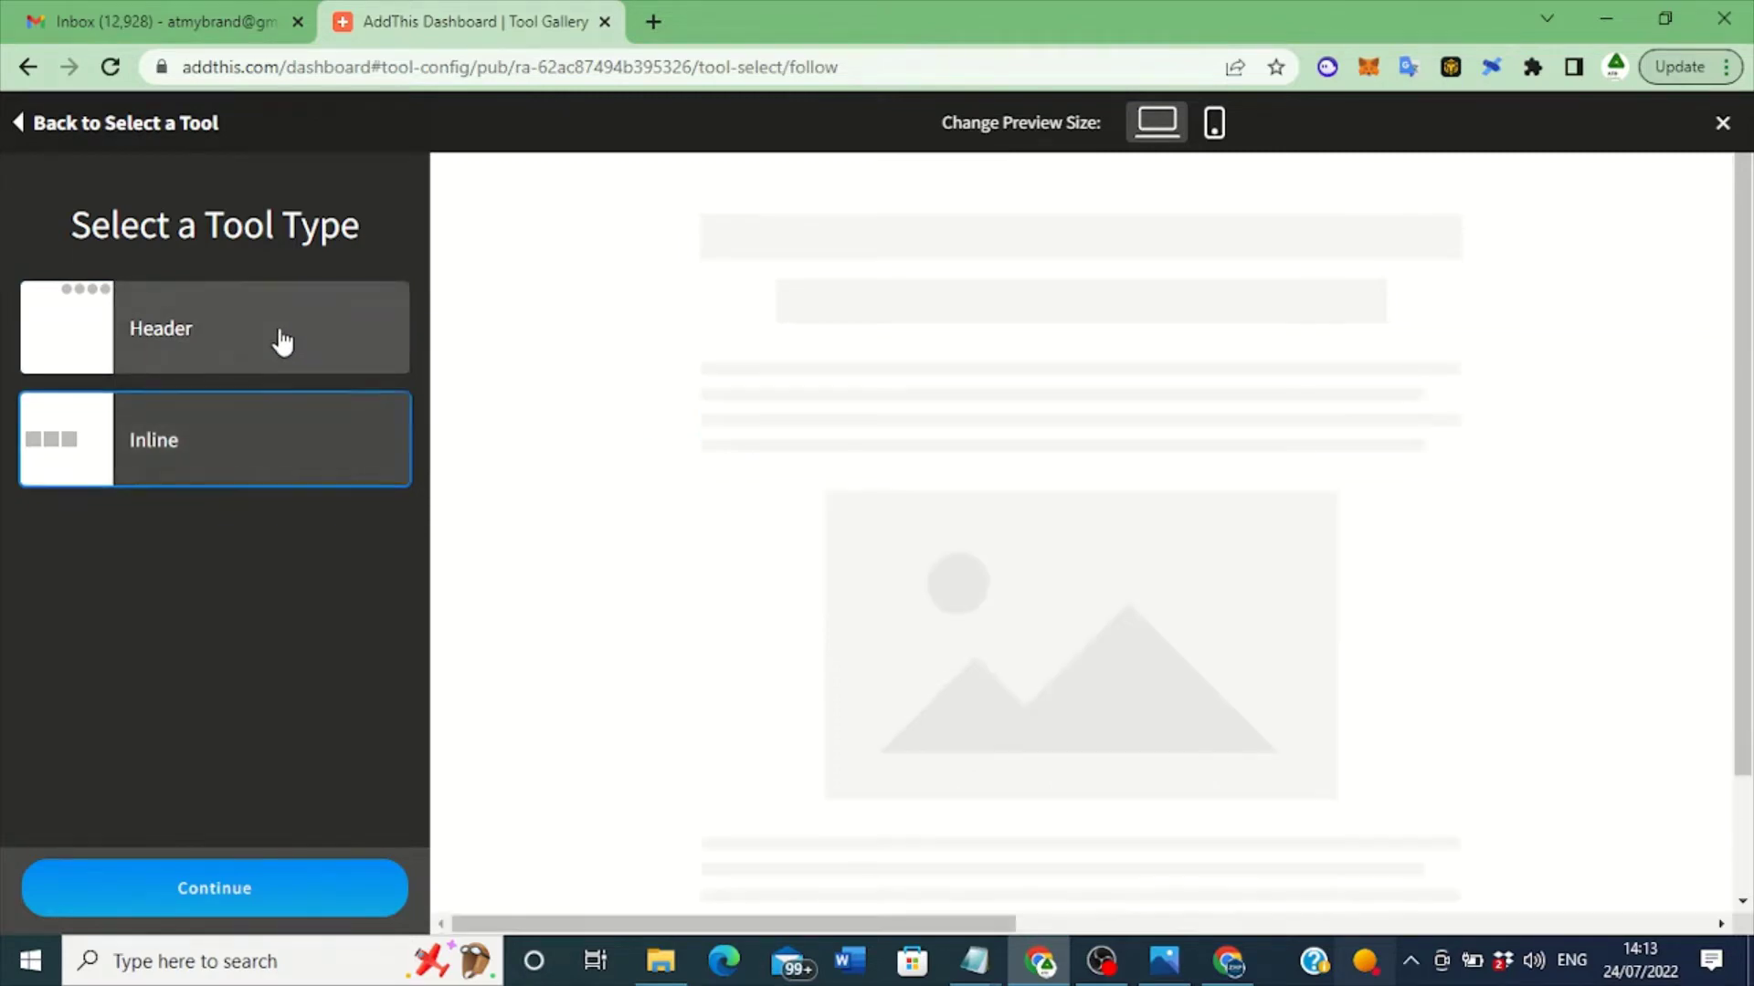
click(1233, 961)
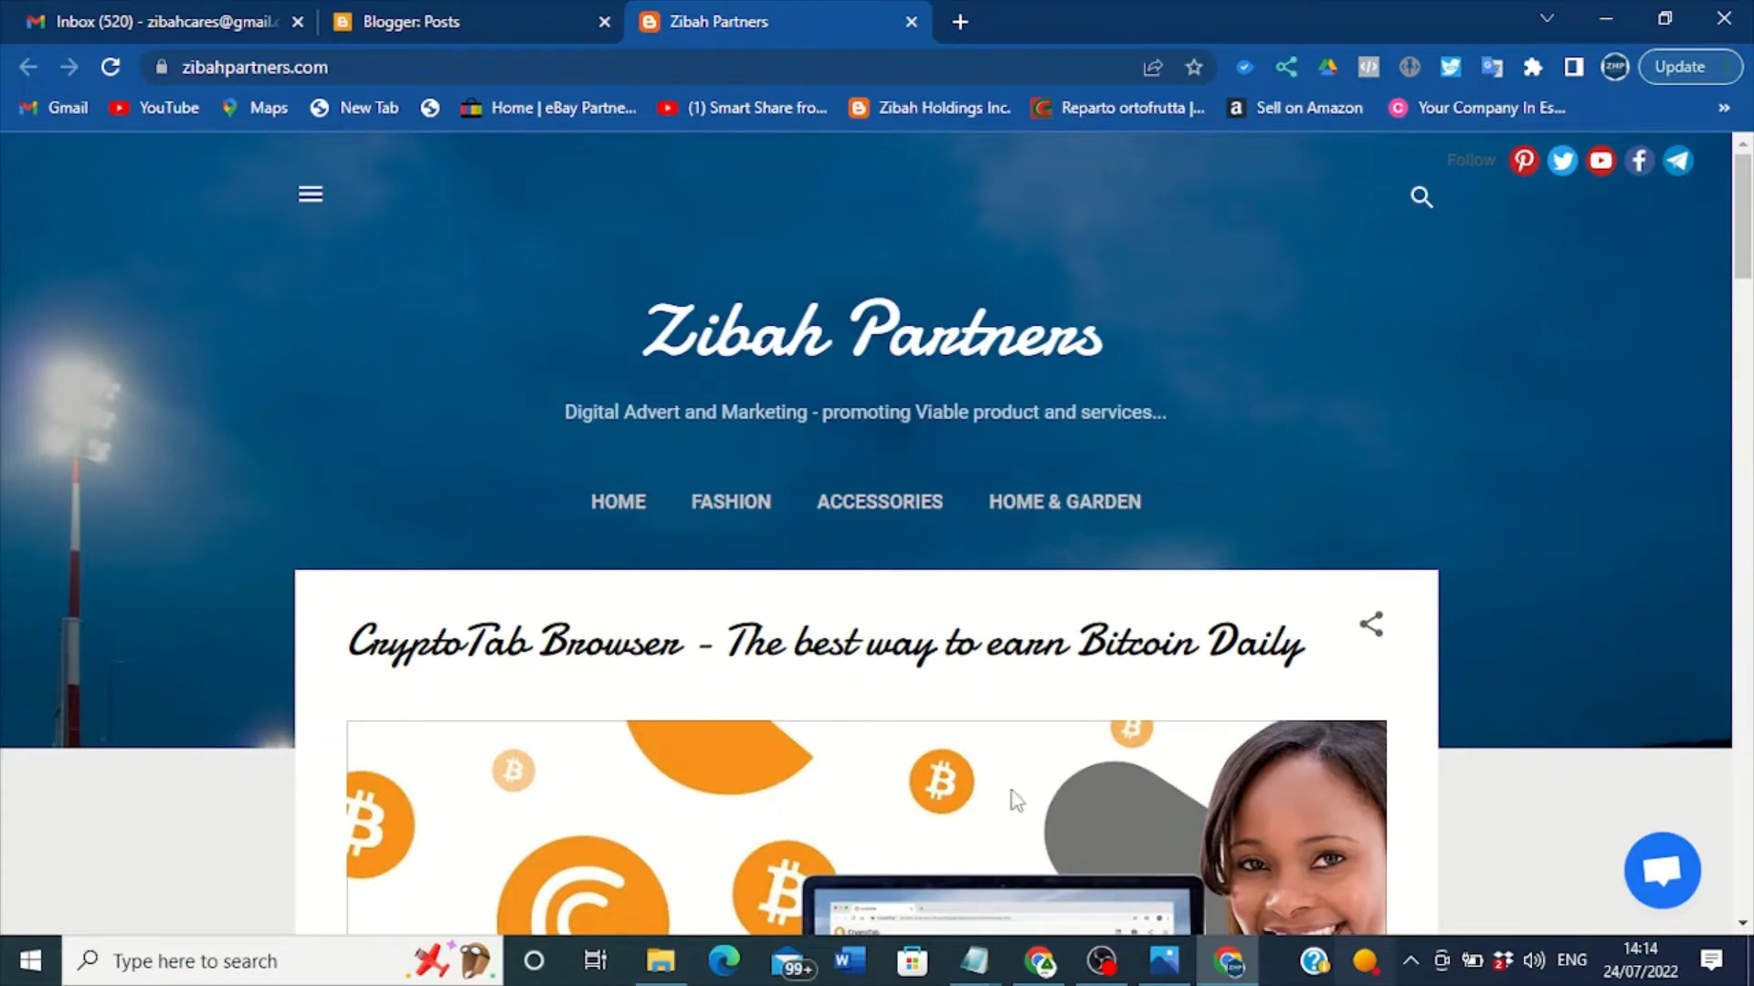
click(1041, 963)
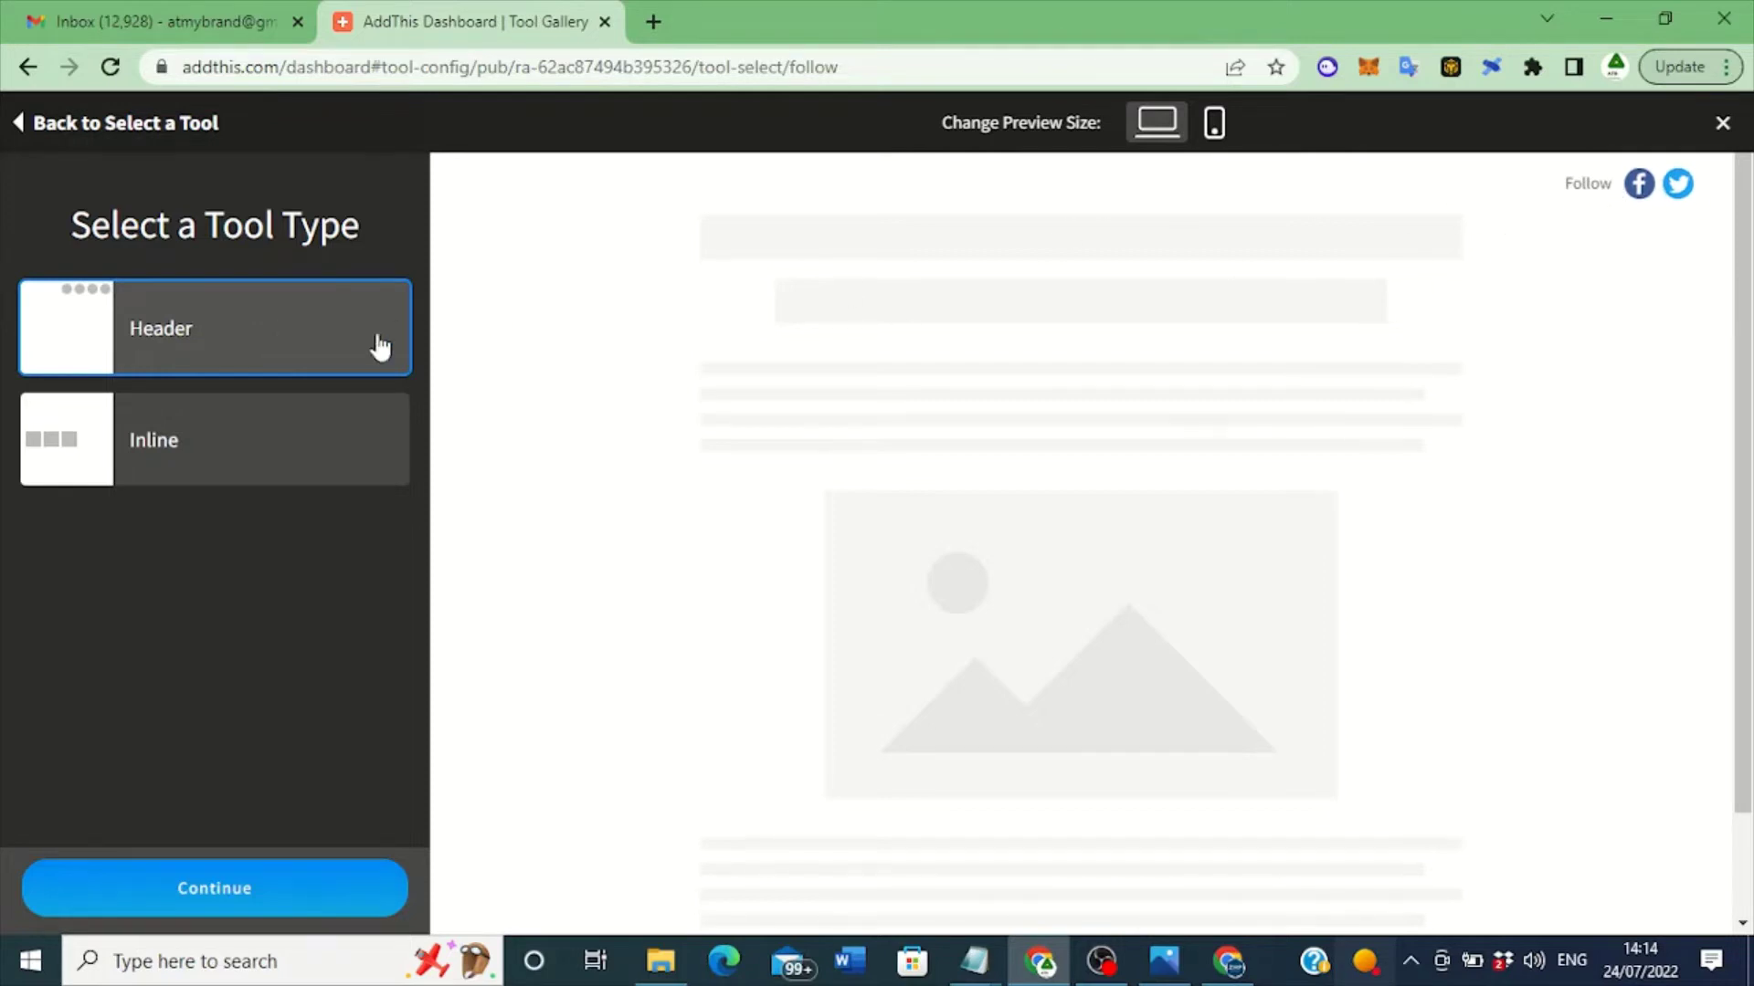
click(235, 899)
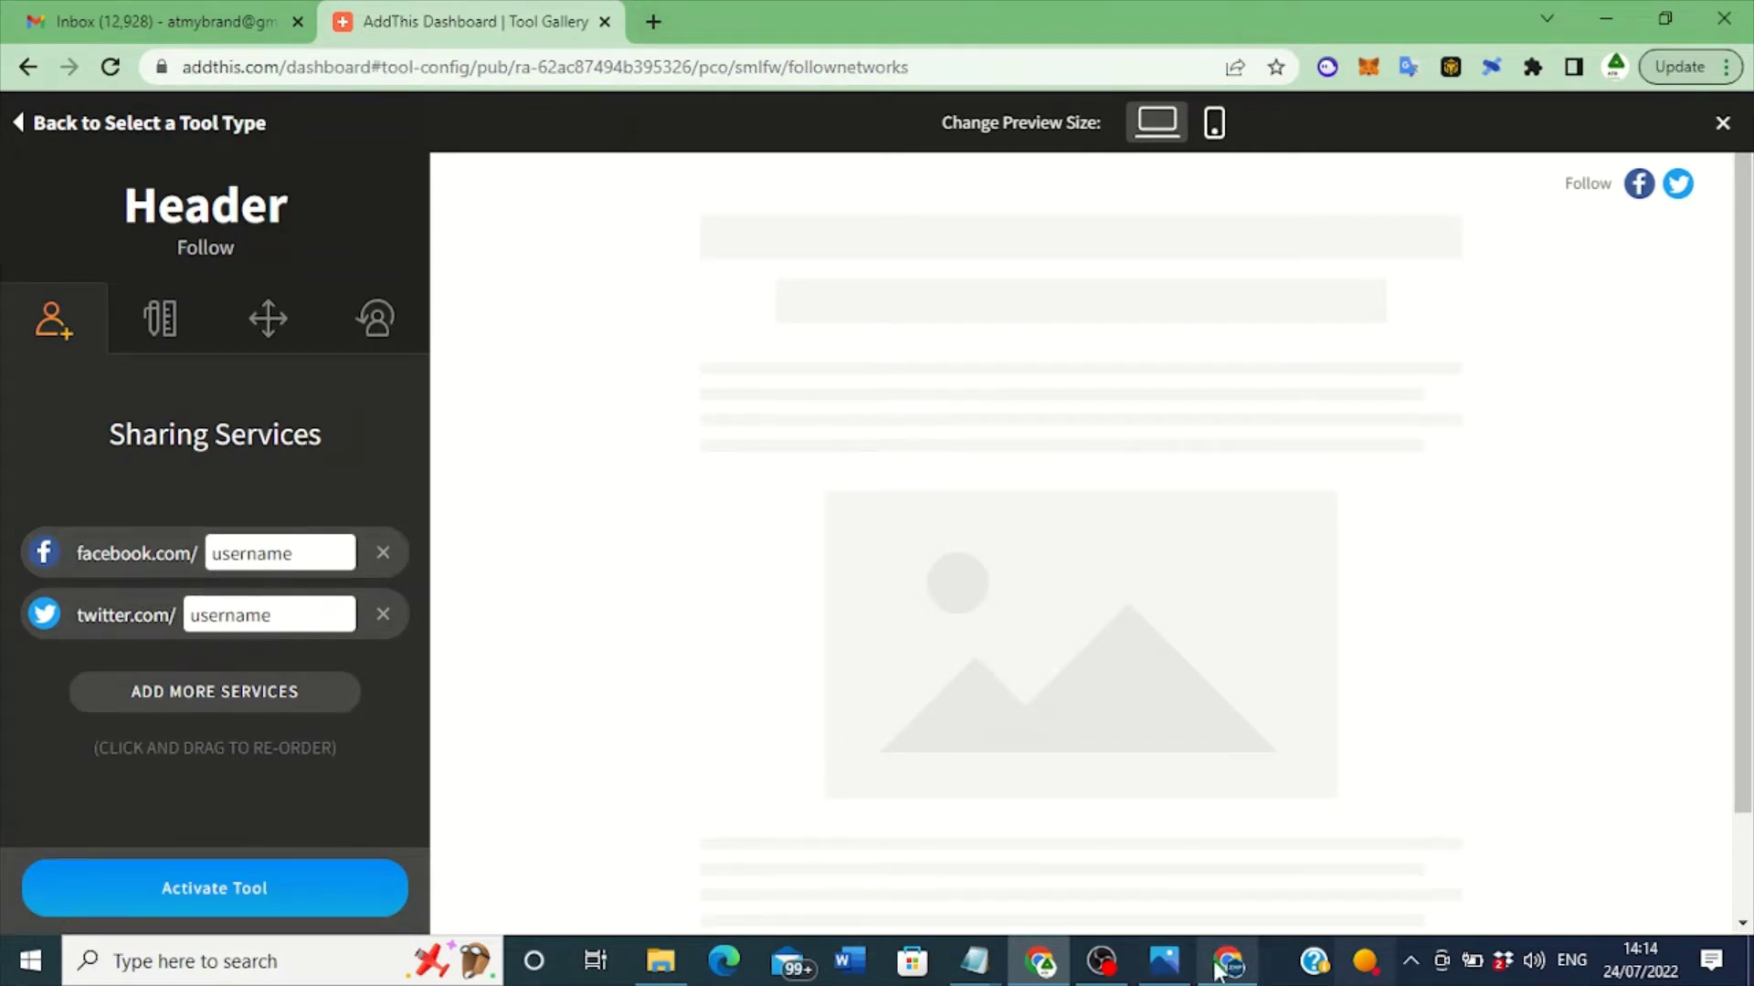
- Open Facebook in a new tab of the blog's Chrome window and go to the Zibahpartners page
mouse_move(1224, 966)
click(1149, 811)
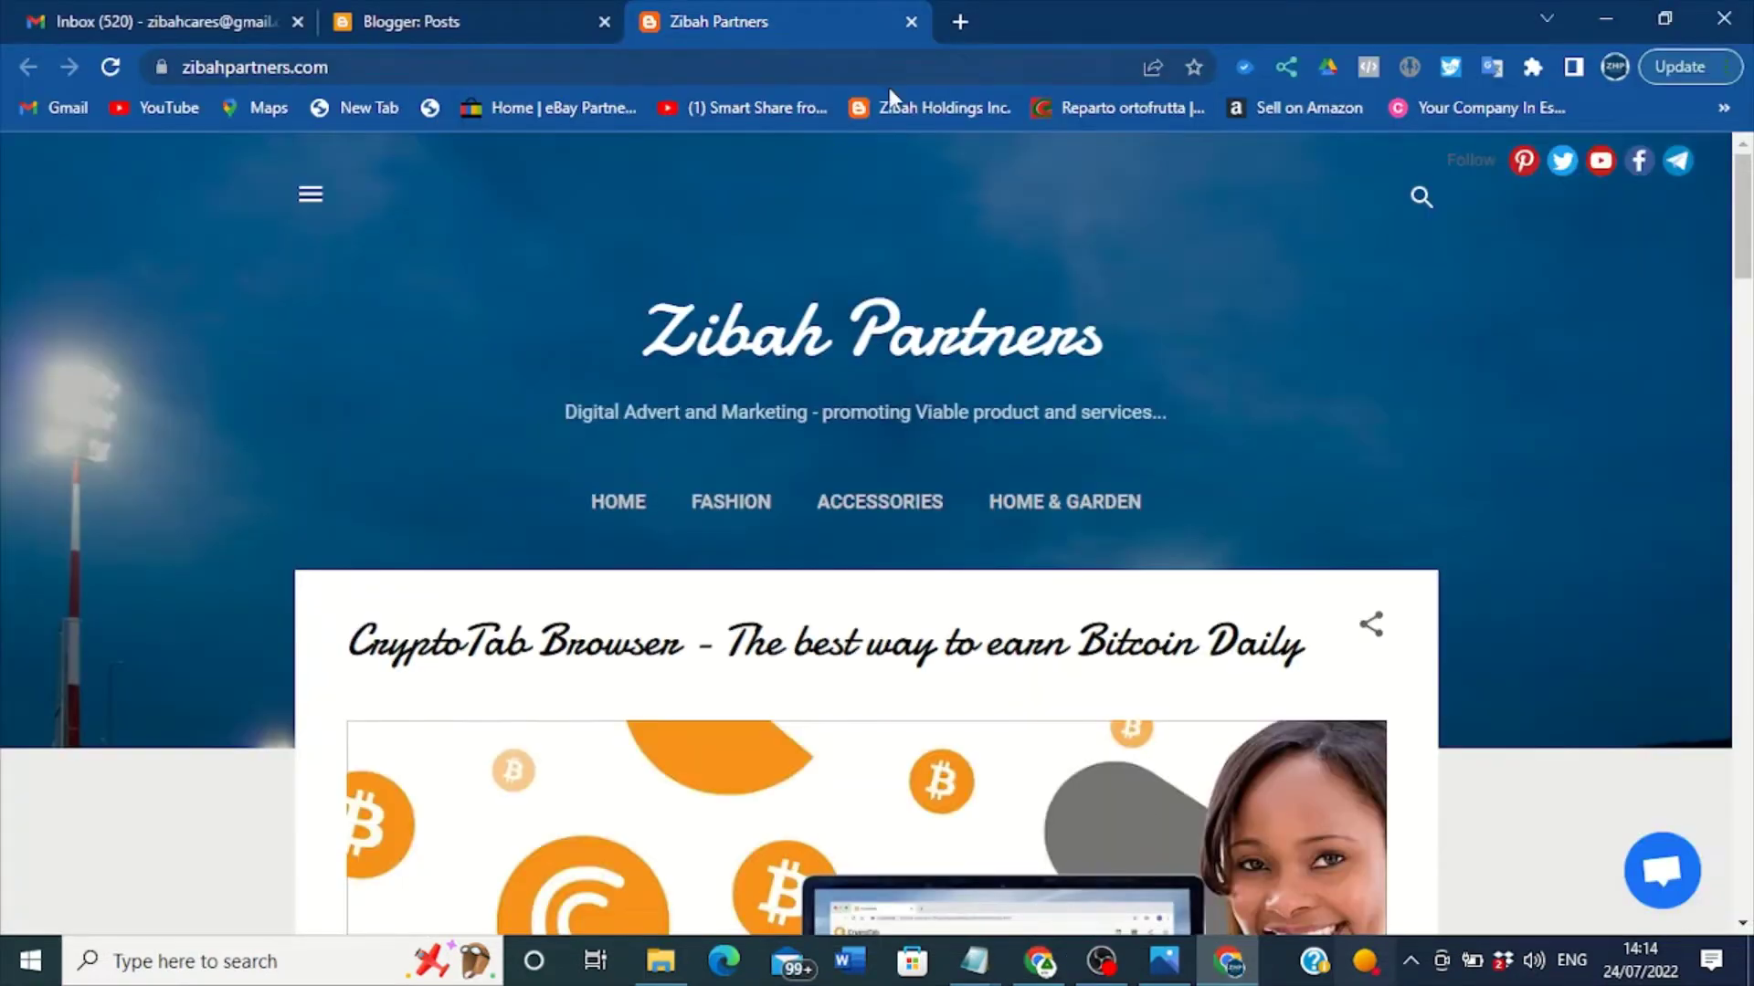
click(965, 22)
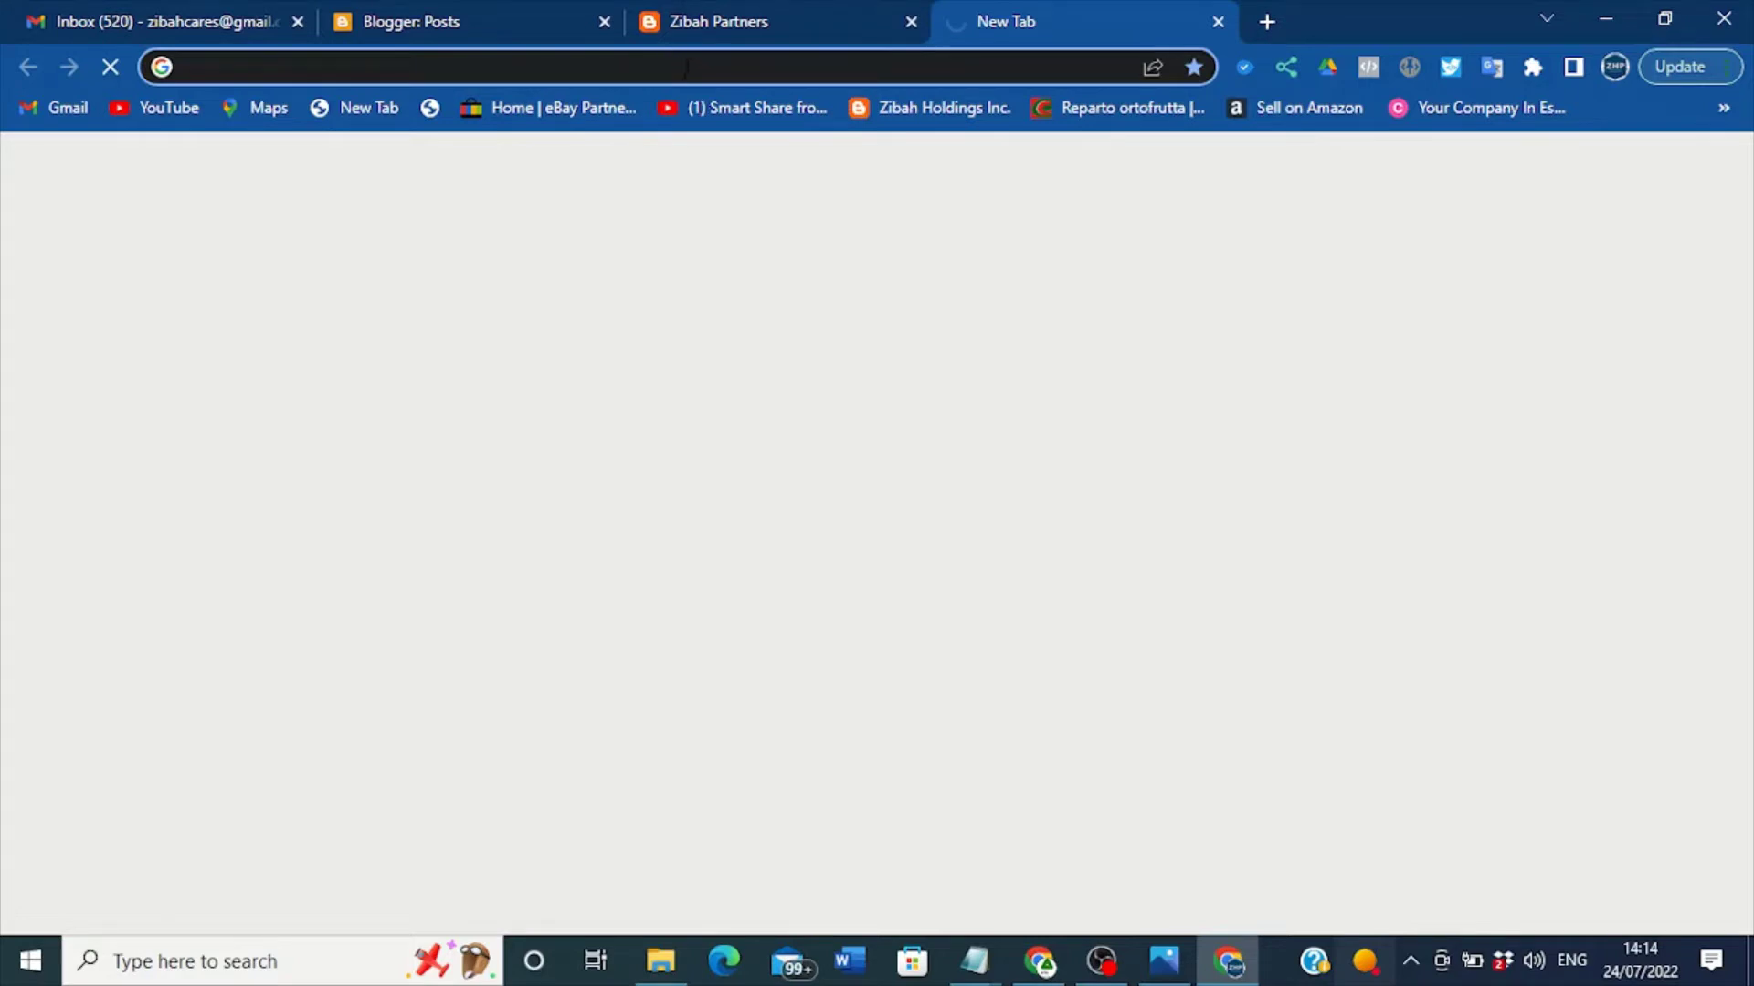
click(683, 66)
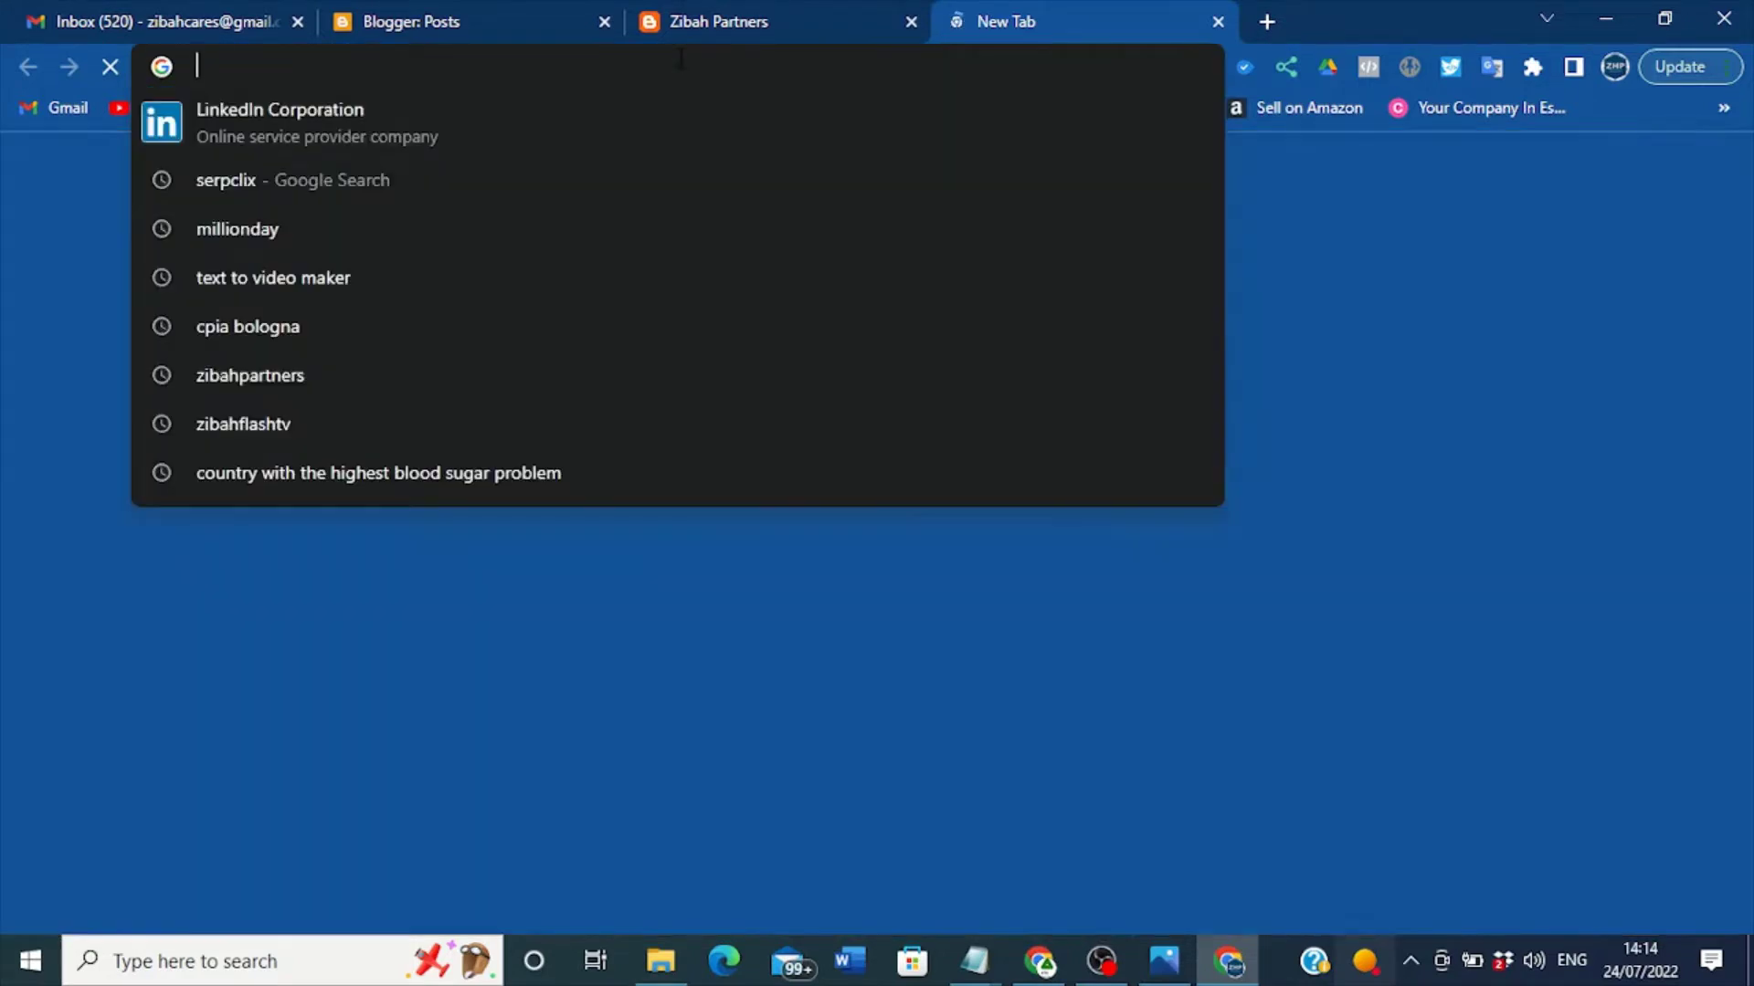
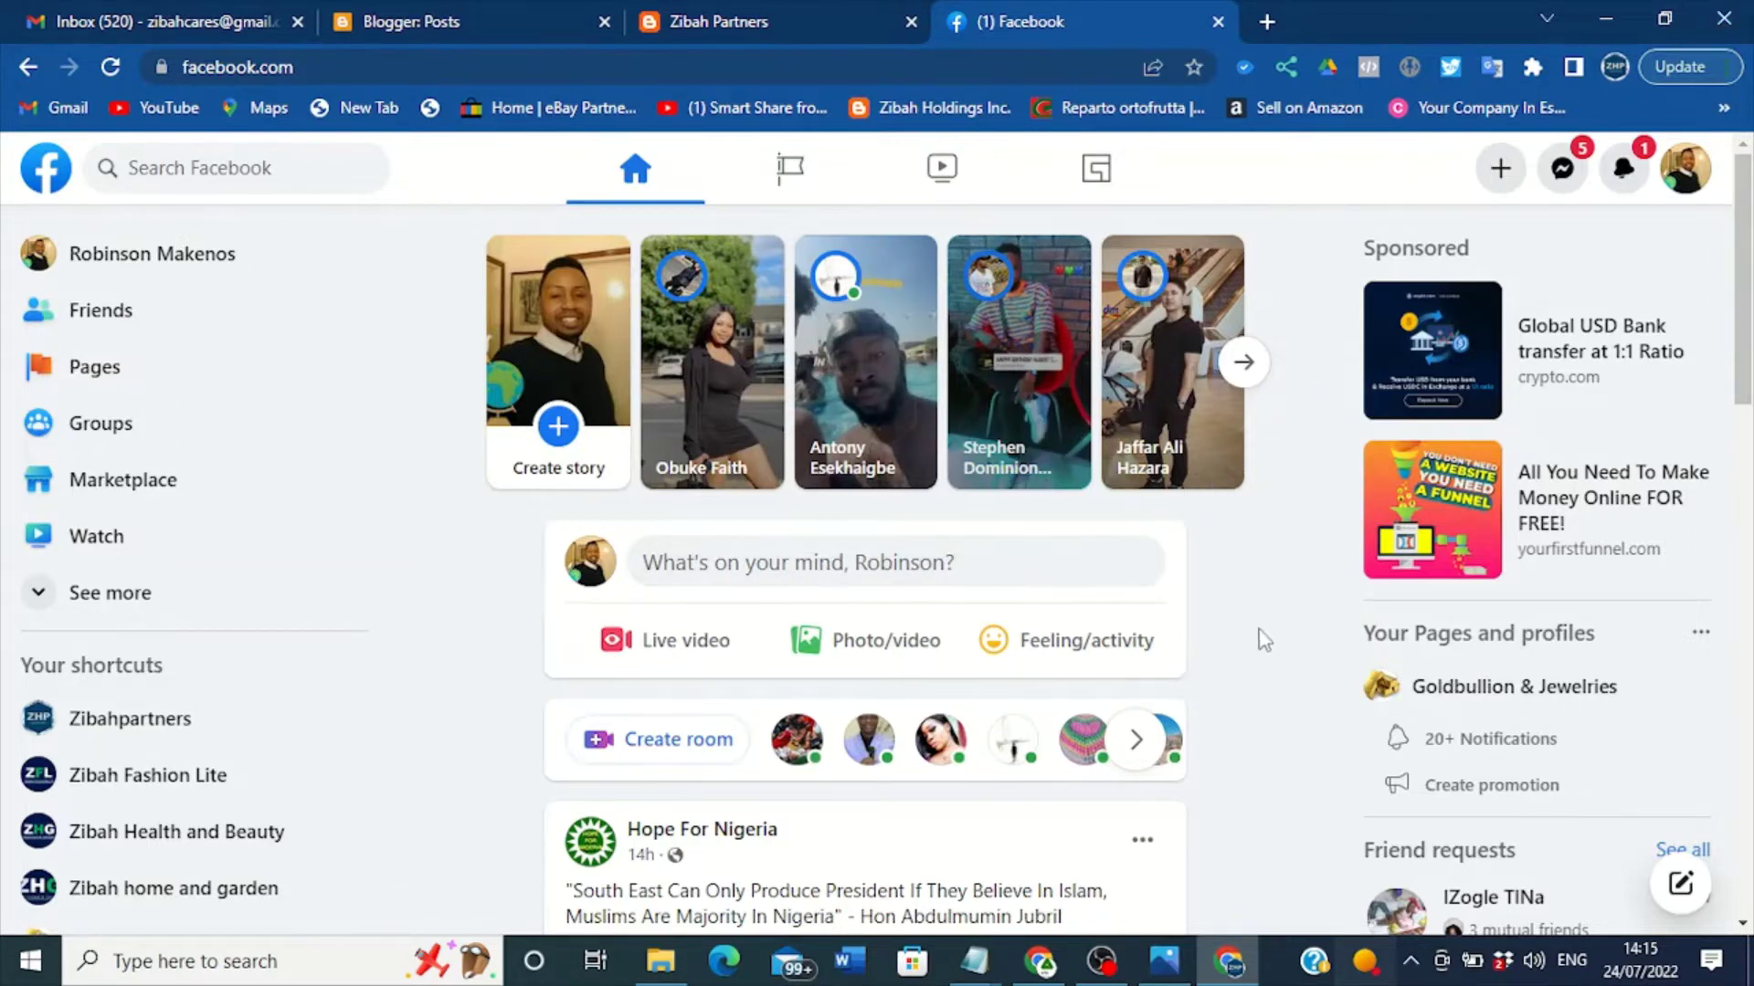
scroll(430, 671, down, 10)
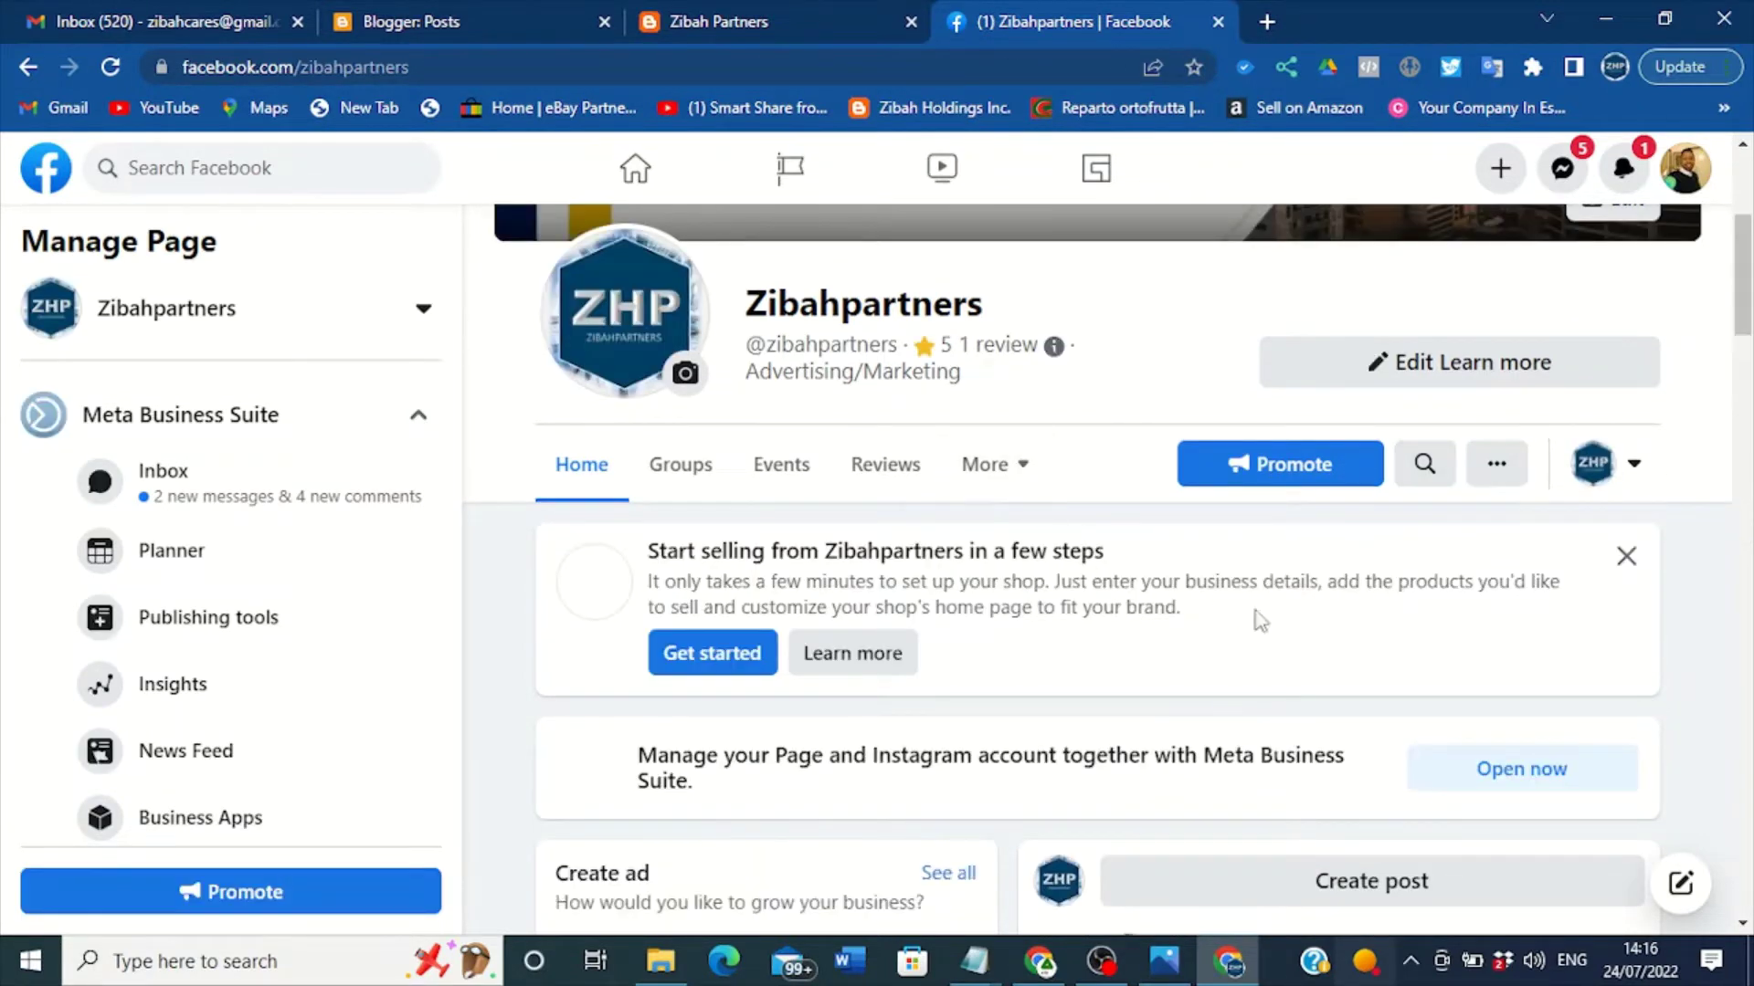
mouse_move(1742, 300)
mouse_down()
mouse_move(1744, 254)
mouse_move(1745, 281)
mouse_up()
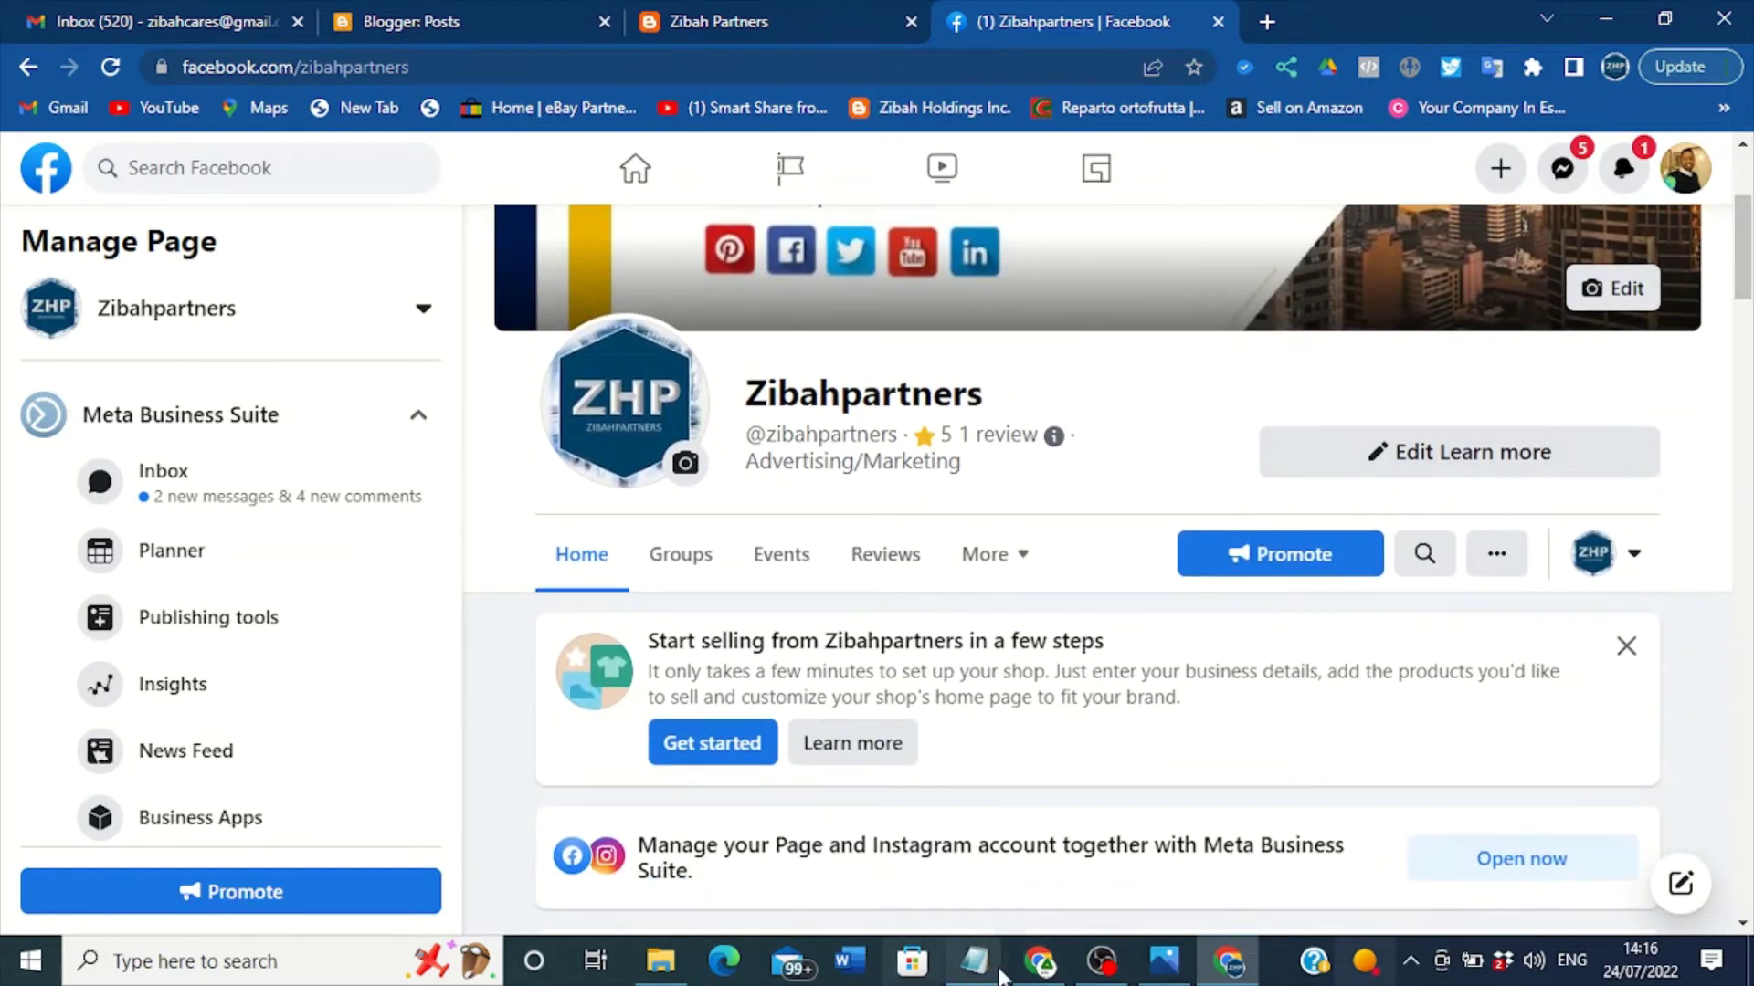
- Check the Facebook username field in AddThis, and select the zibahpartners username in the Facebook page's web address
click(1043, 970)
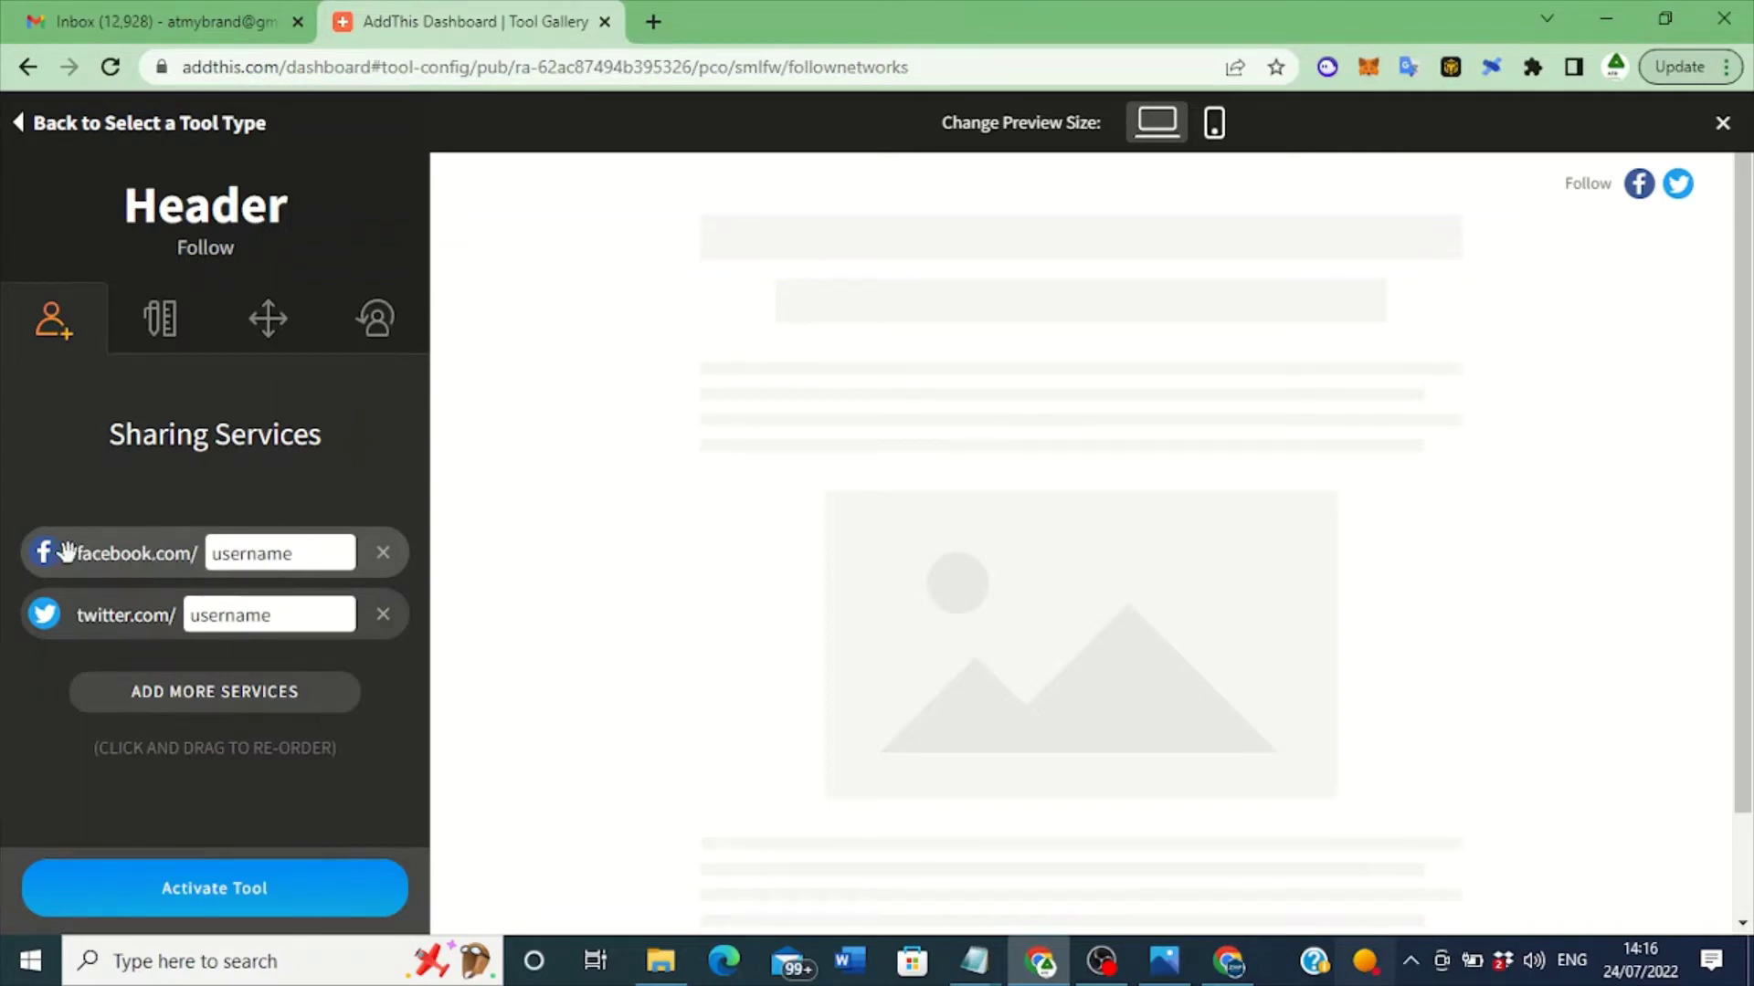
click(1228, 968)
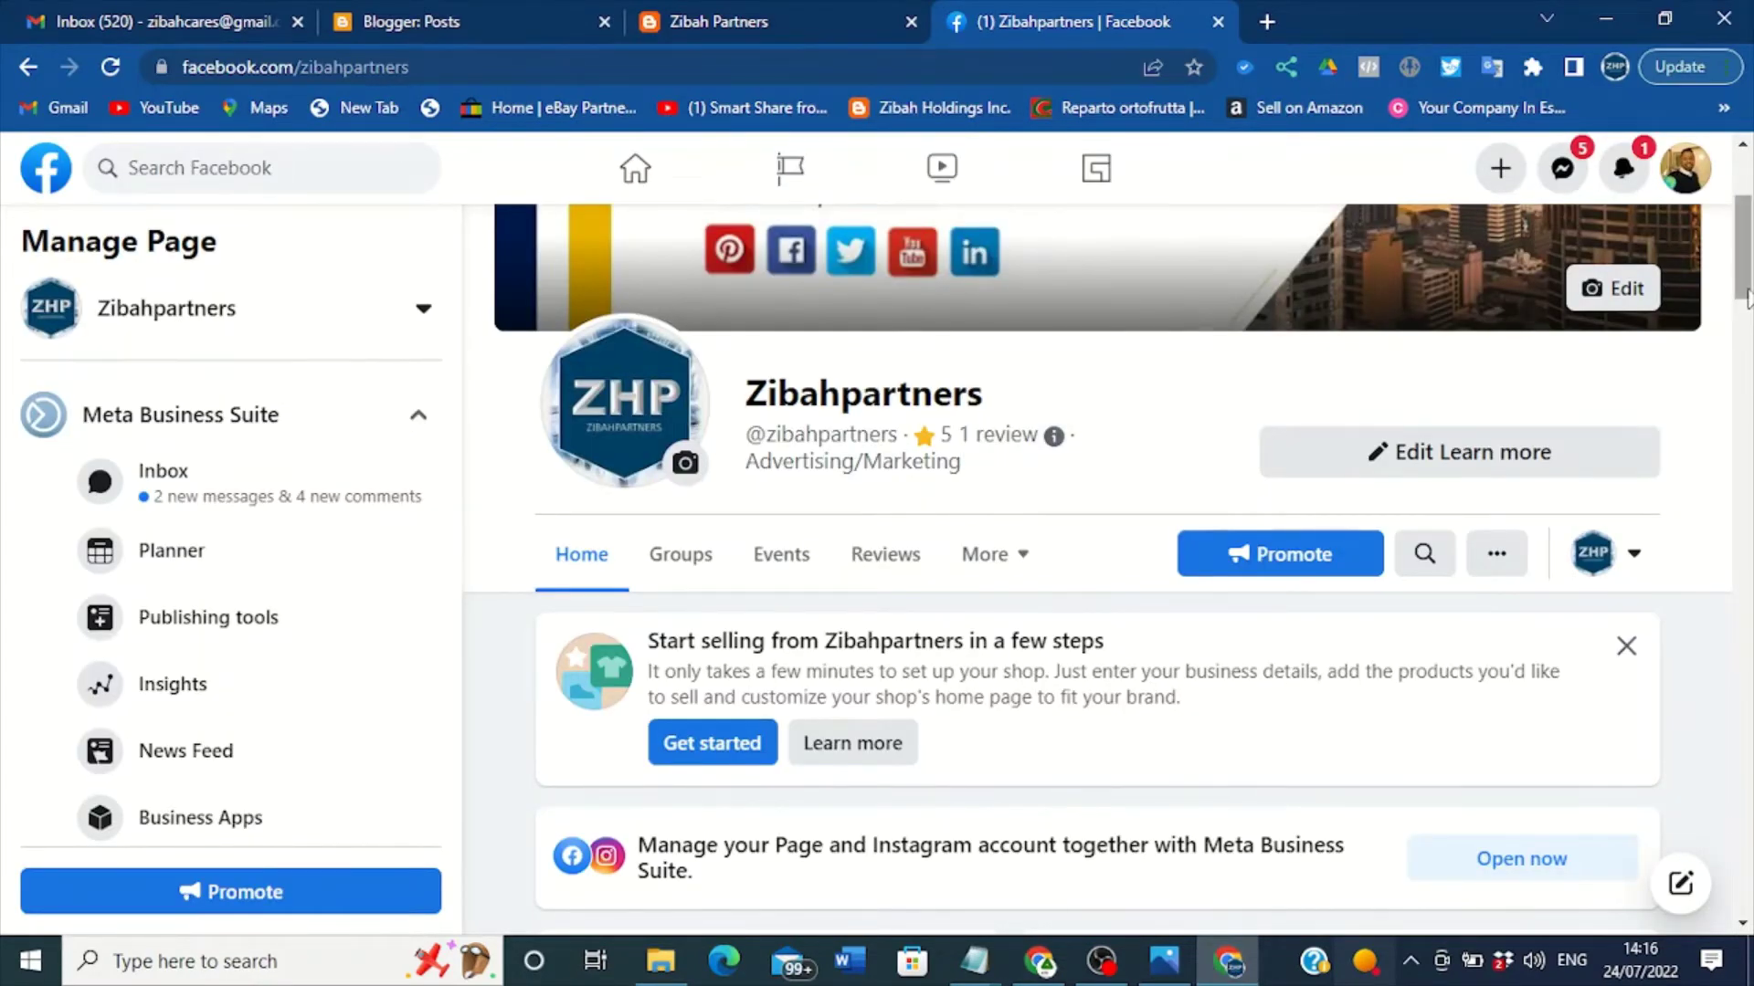
mouse_move(1748, 268)
mouse_down()
mouse_move(1744, 288)
mouse_move(1744, 265)
mouse_up()
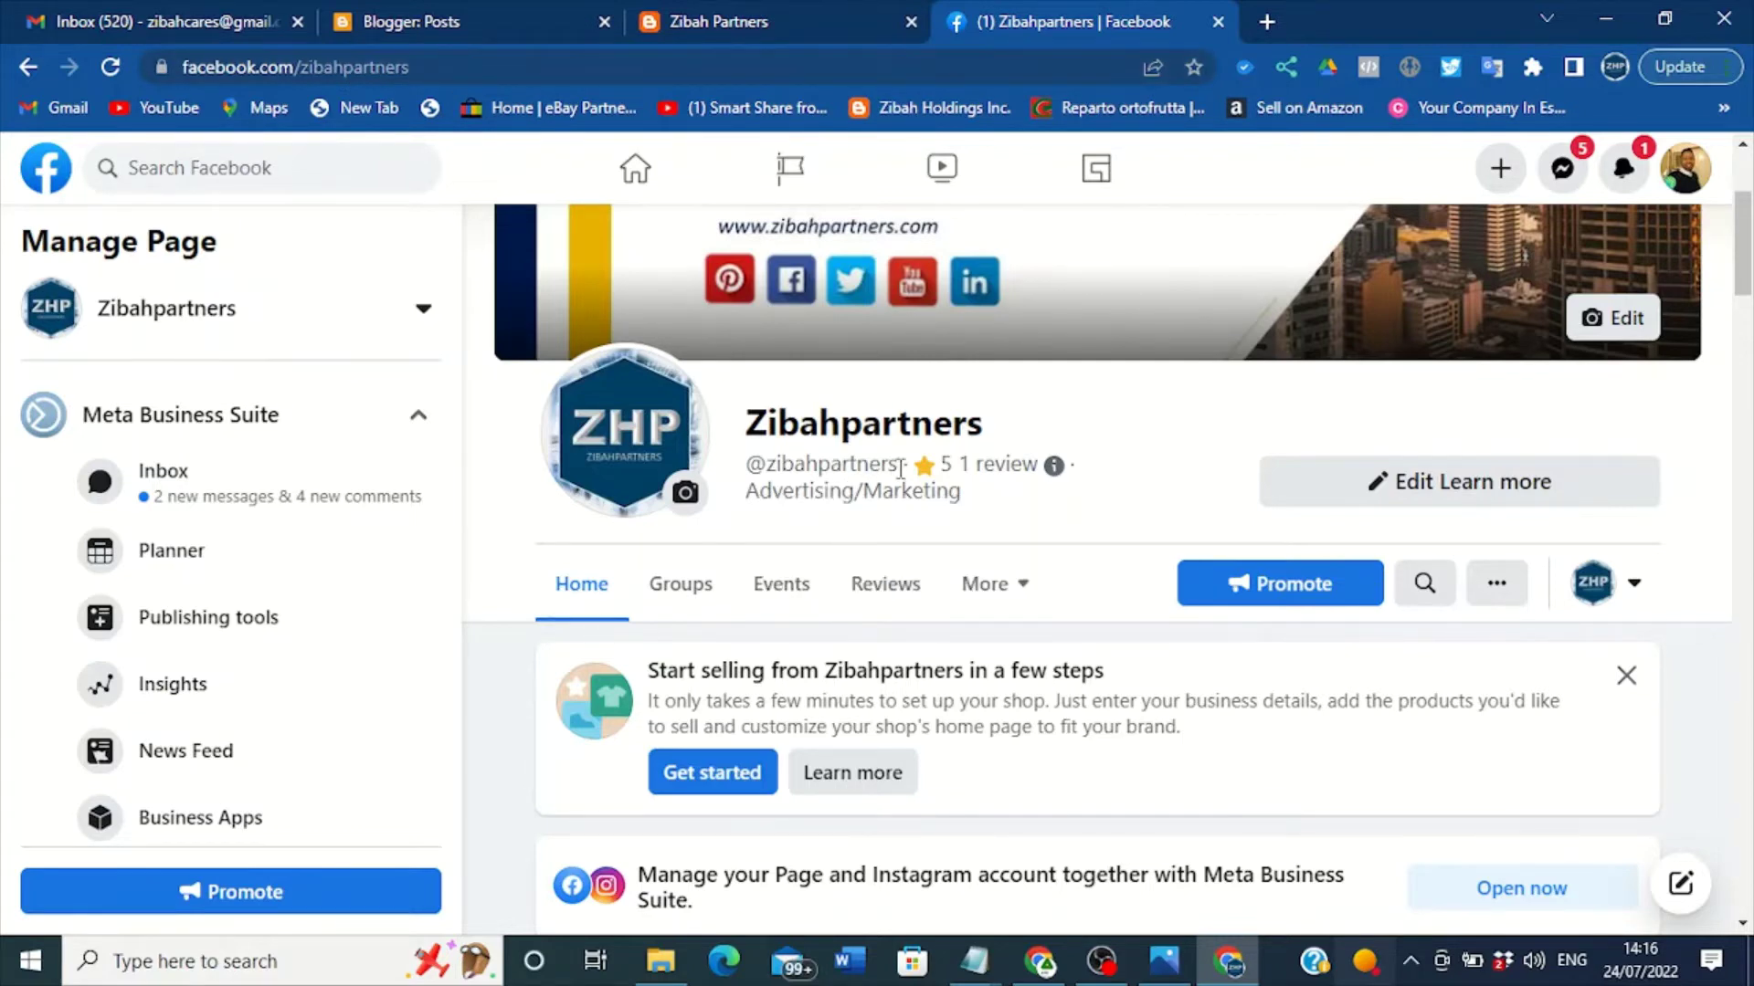
drag(409, 66, 301, 67)
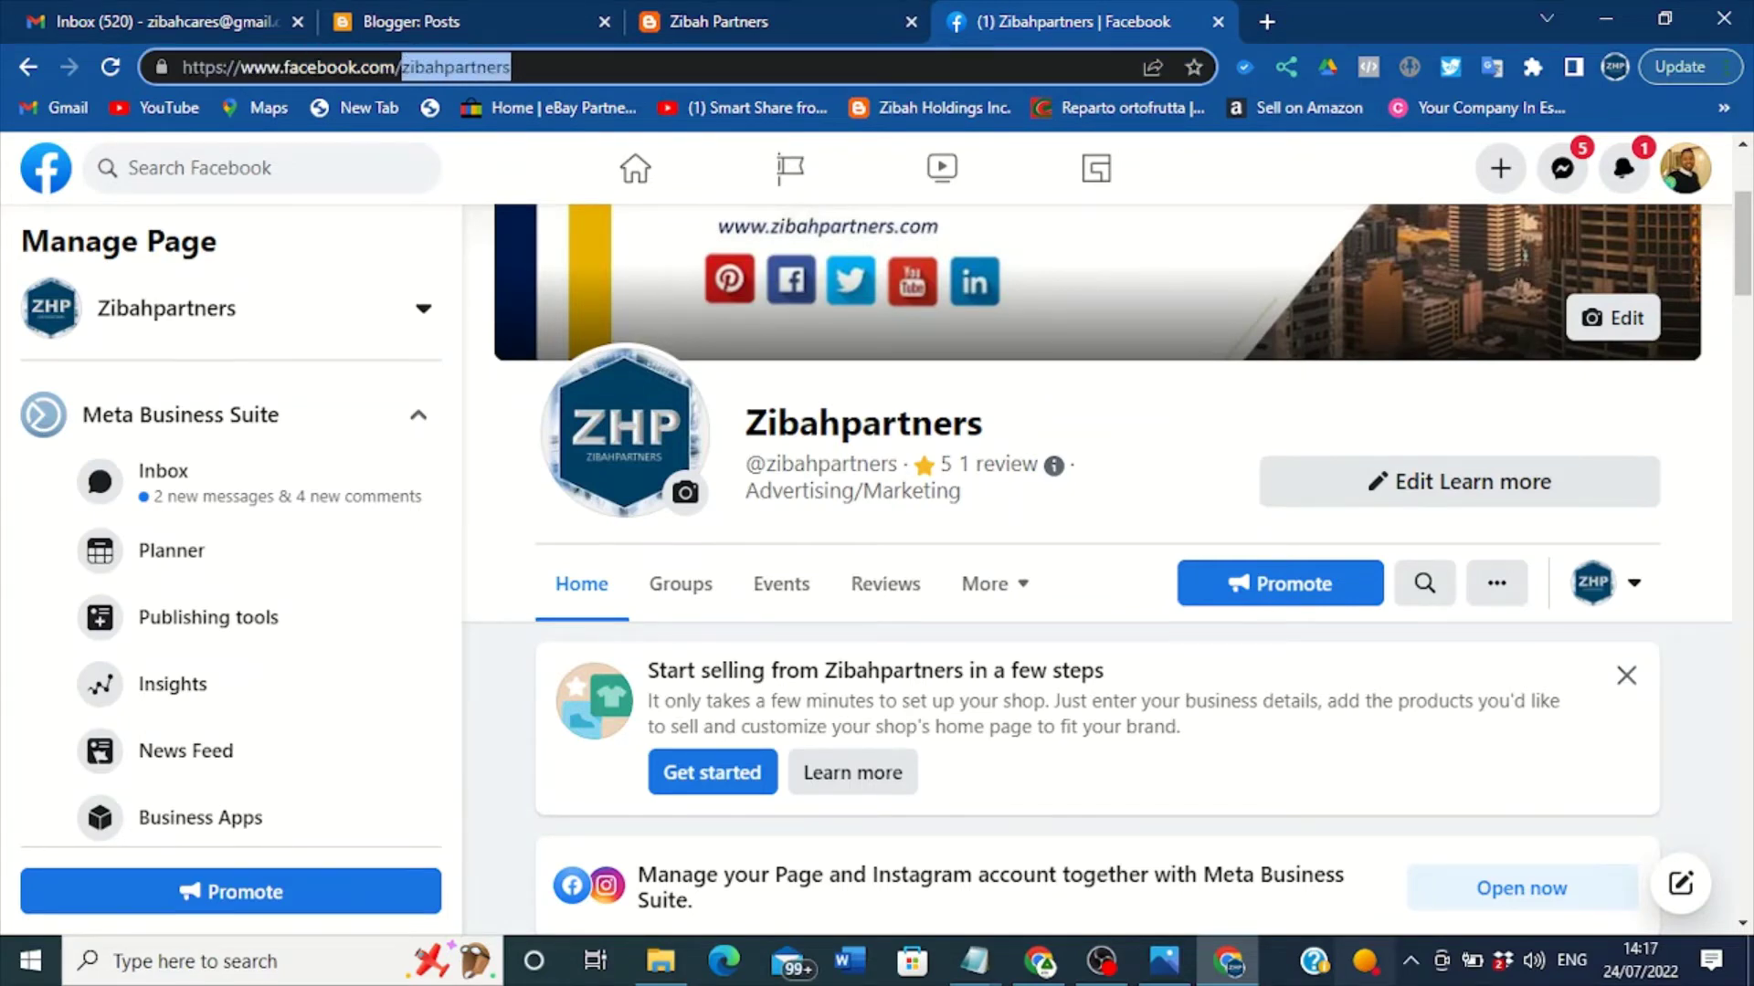
right_click(447, 67)
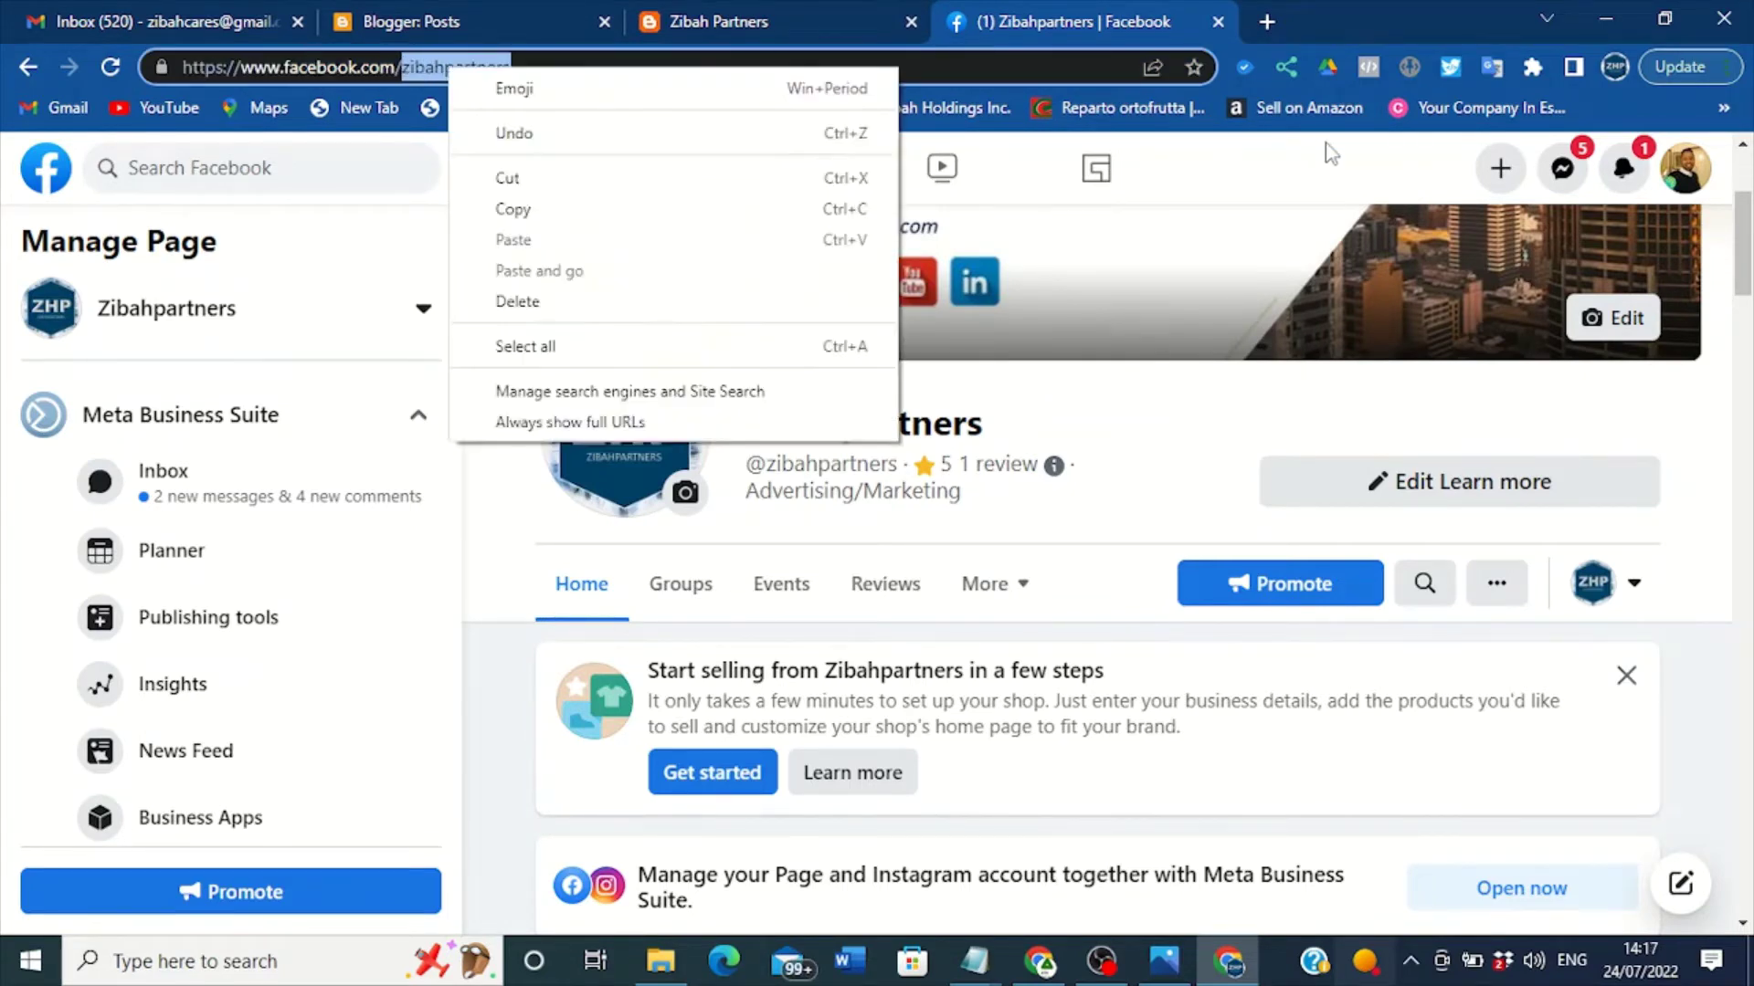
click(1365, 22)
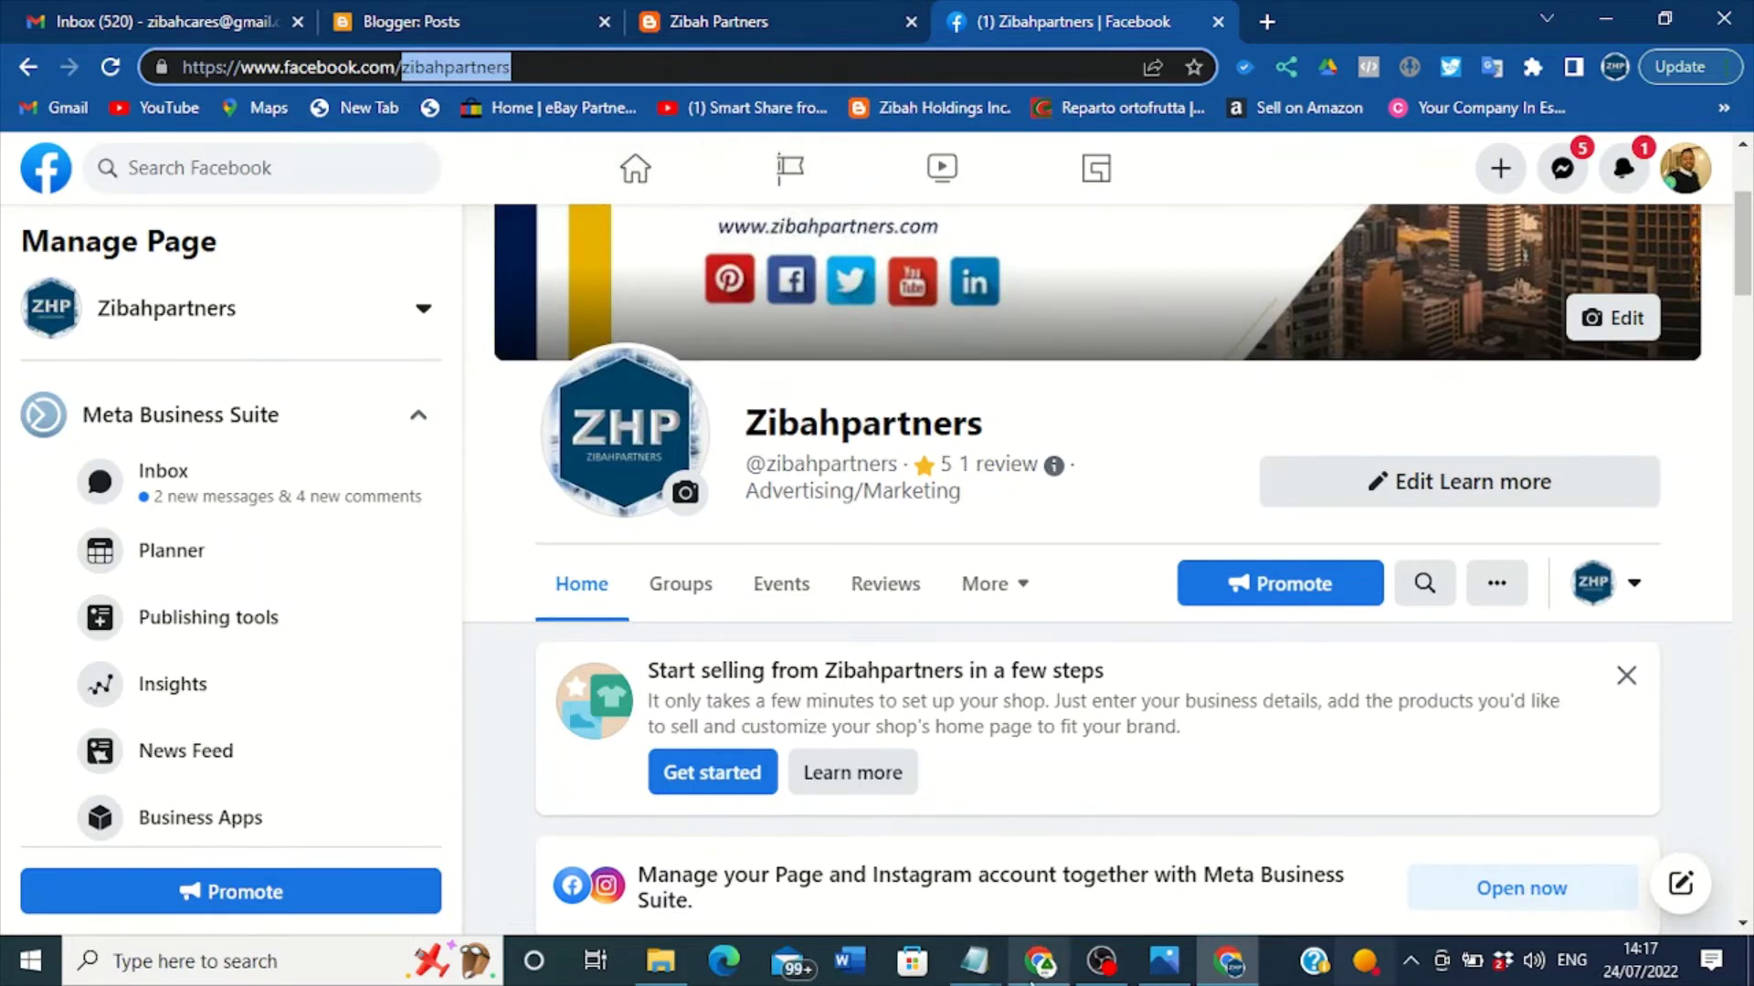
- Return to the AddThis dashboard and set the Facebook follow username to zibahpartners
mouse_move(1043, 975)
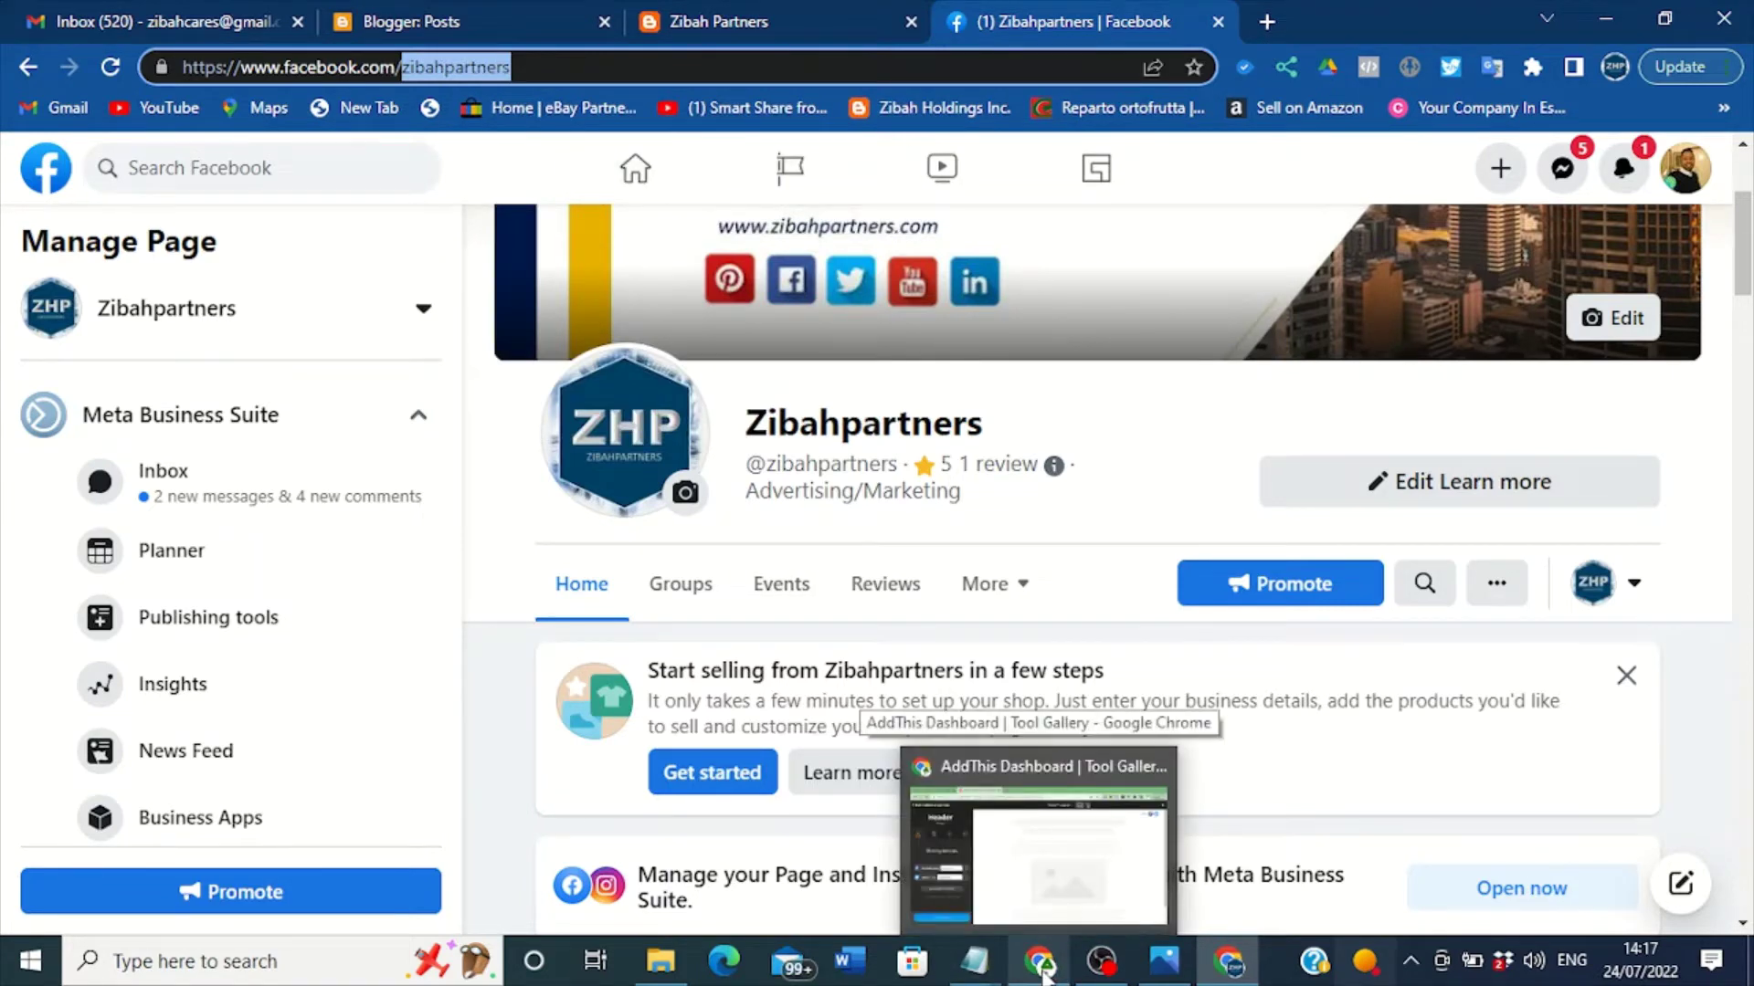
click(1004, 905)
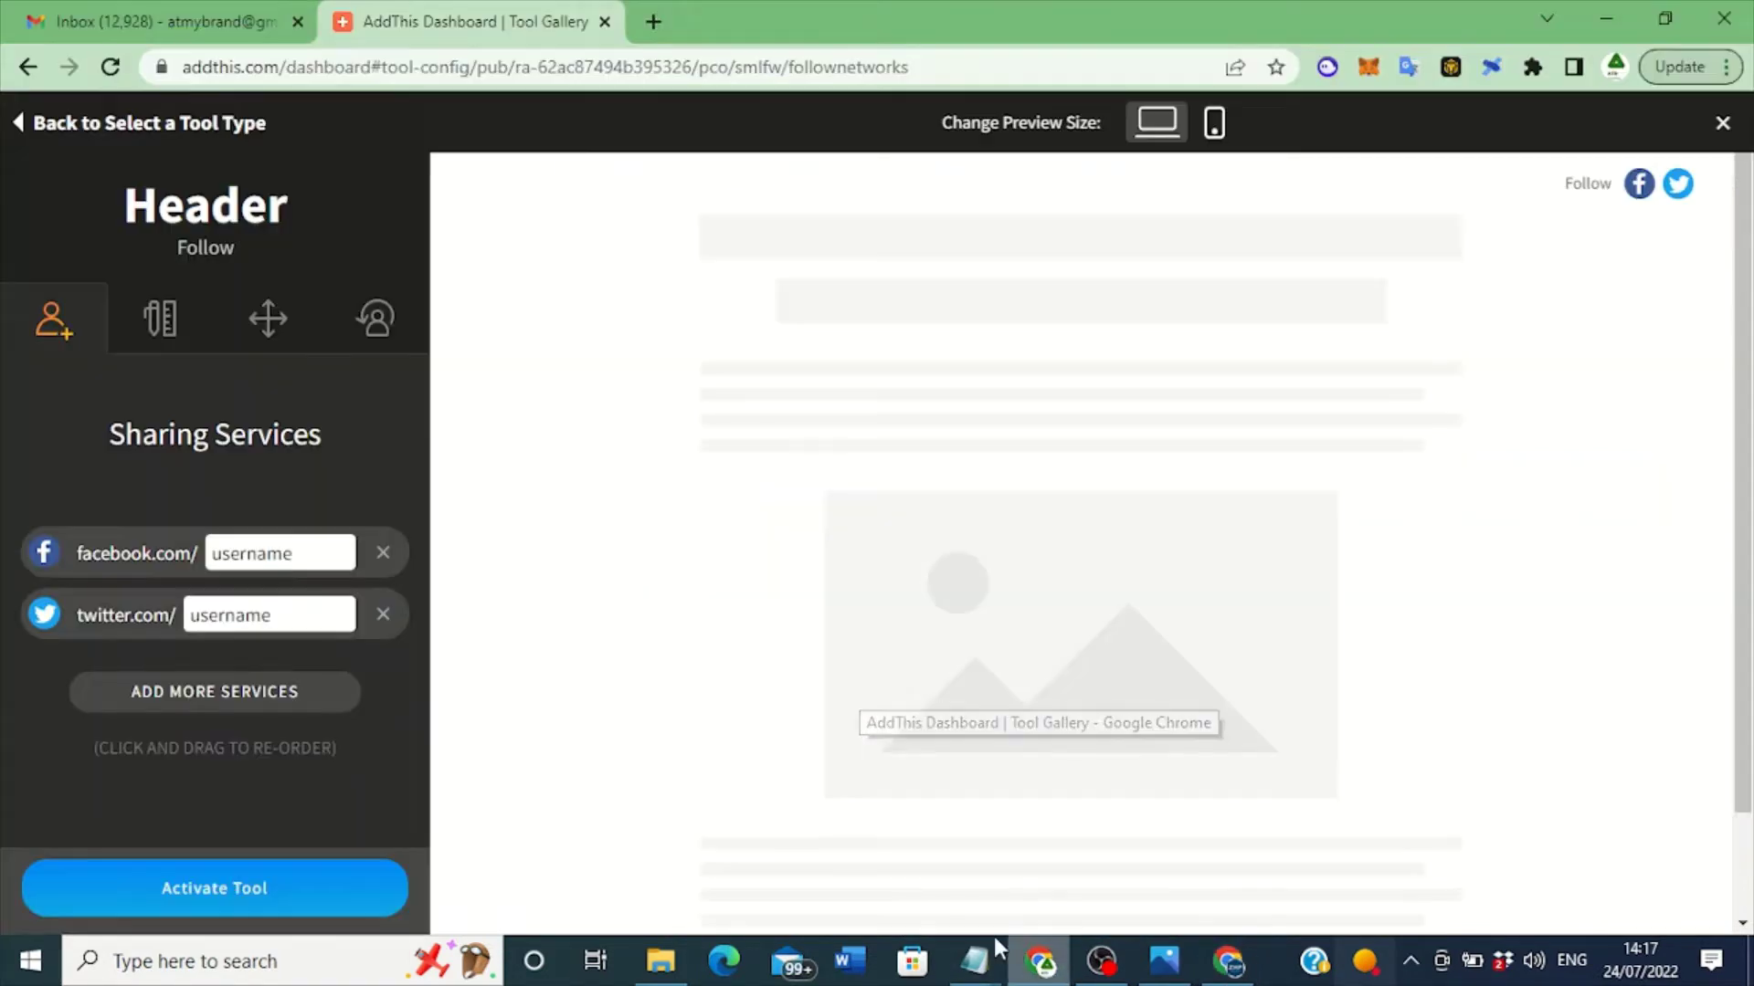
click(314, 559)
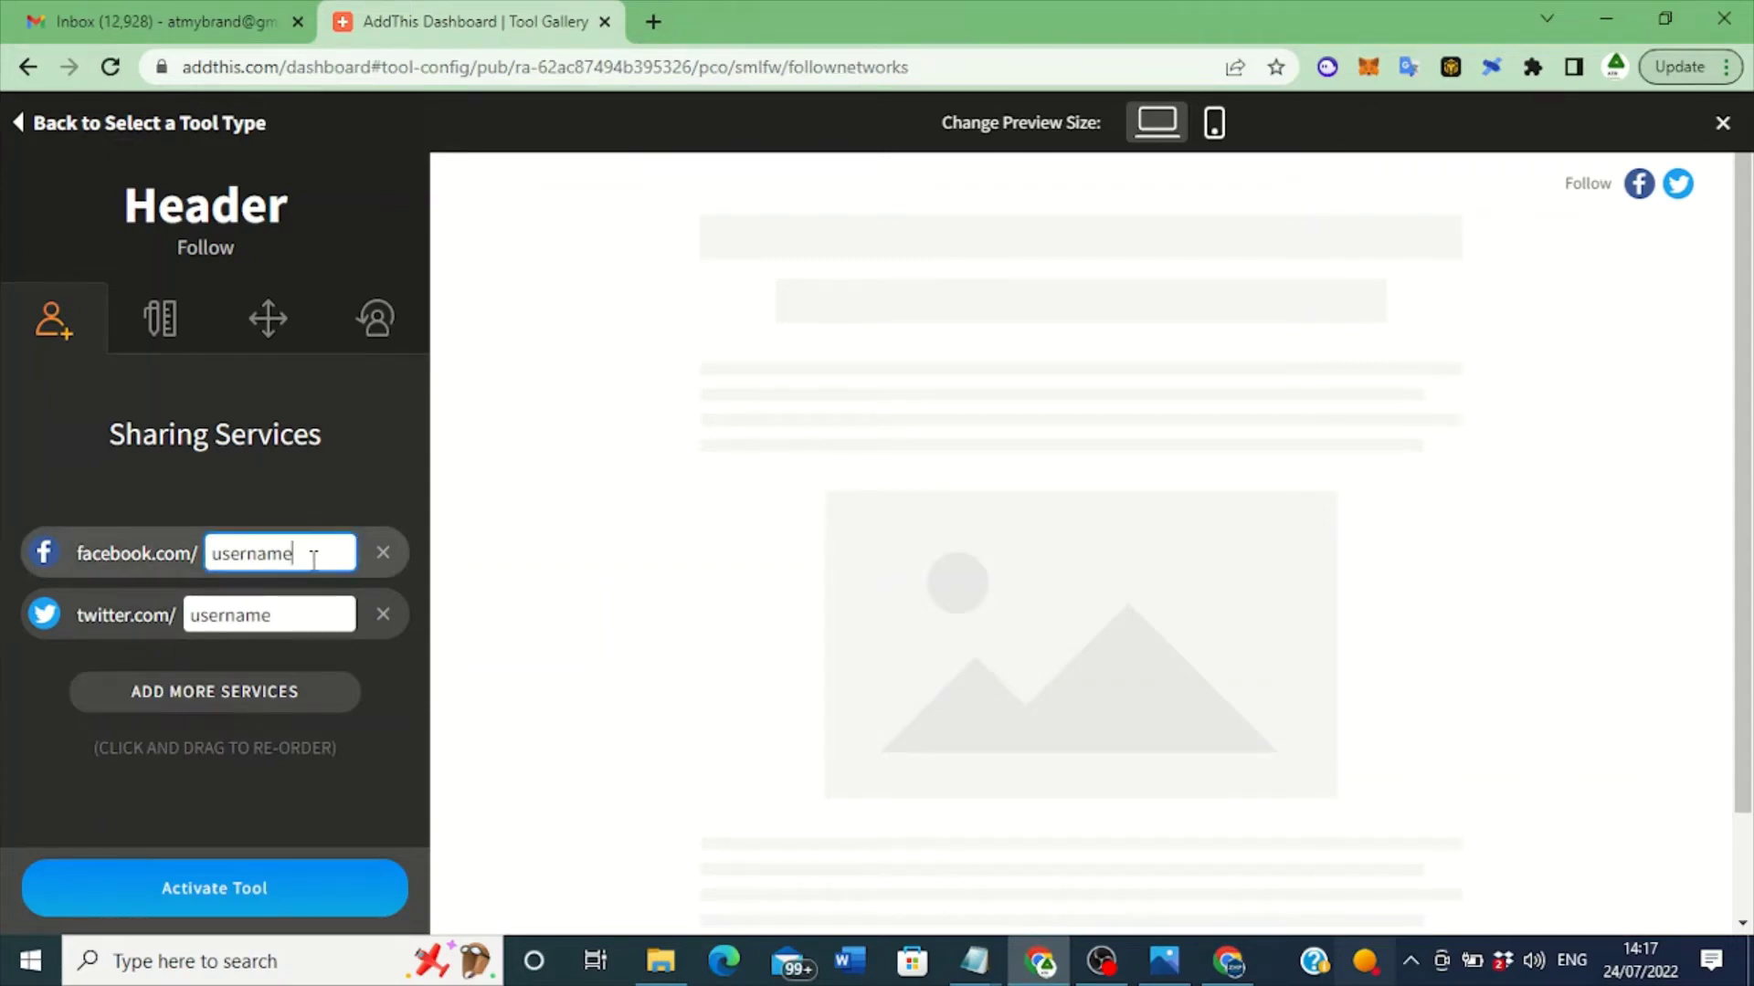
key(ctrl+a)
text(u)
key(BackSpace)
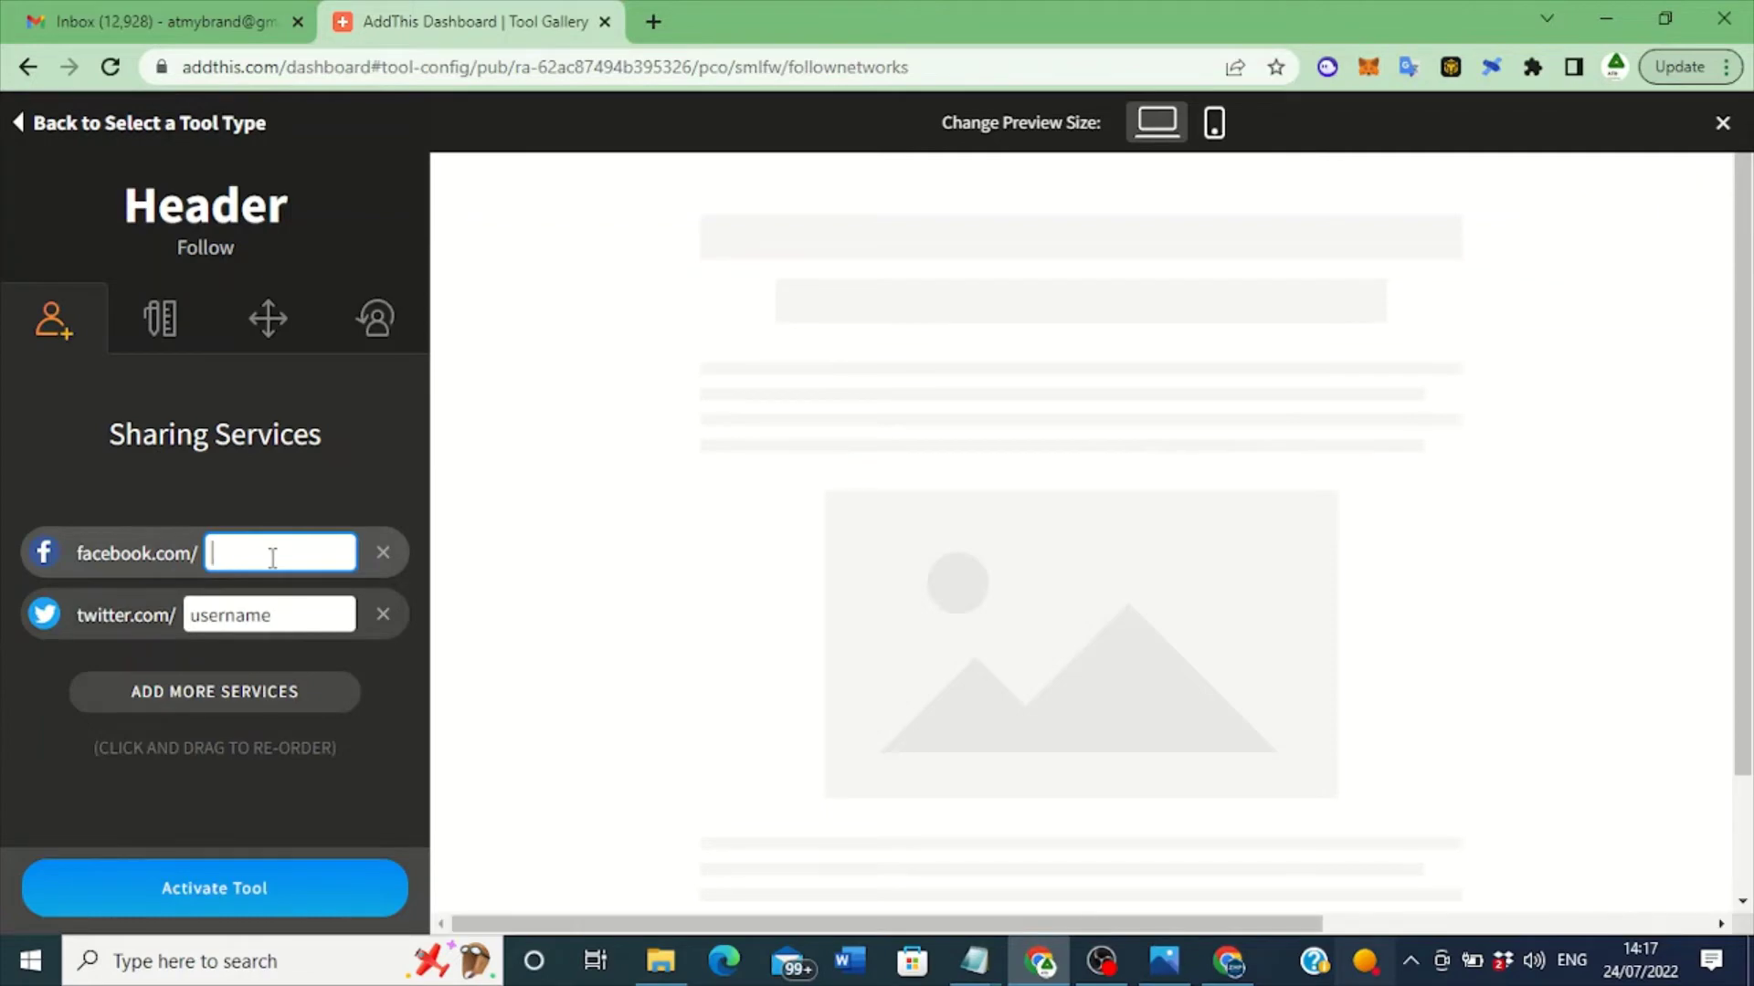
text(zibahpa)
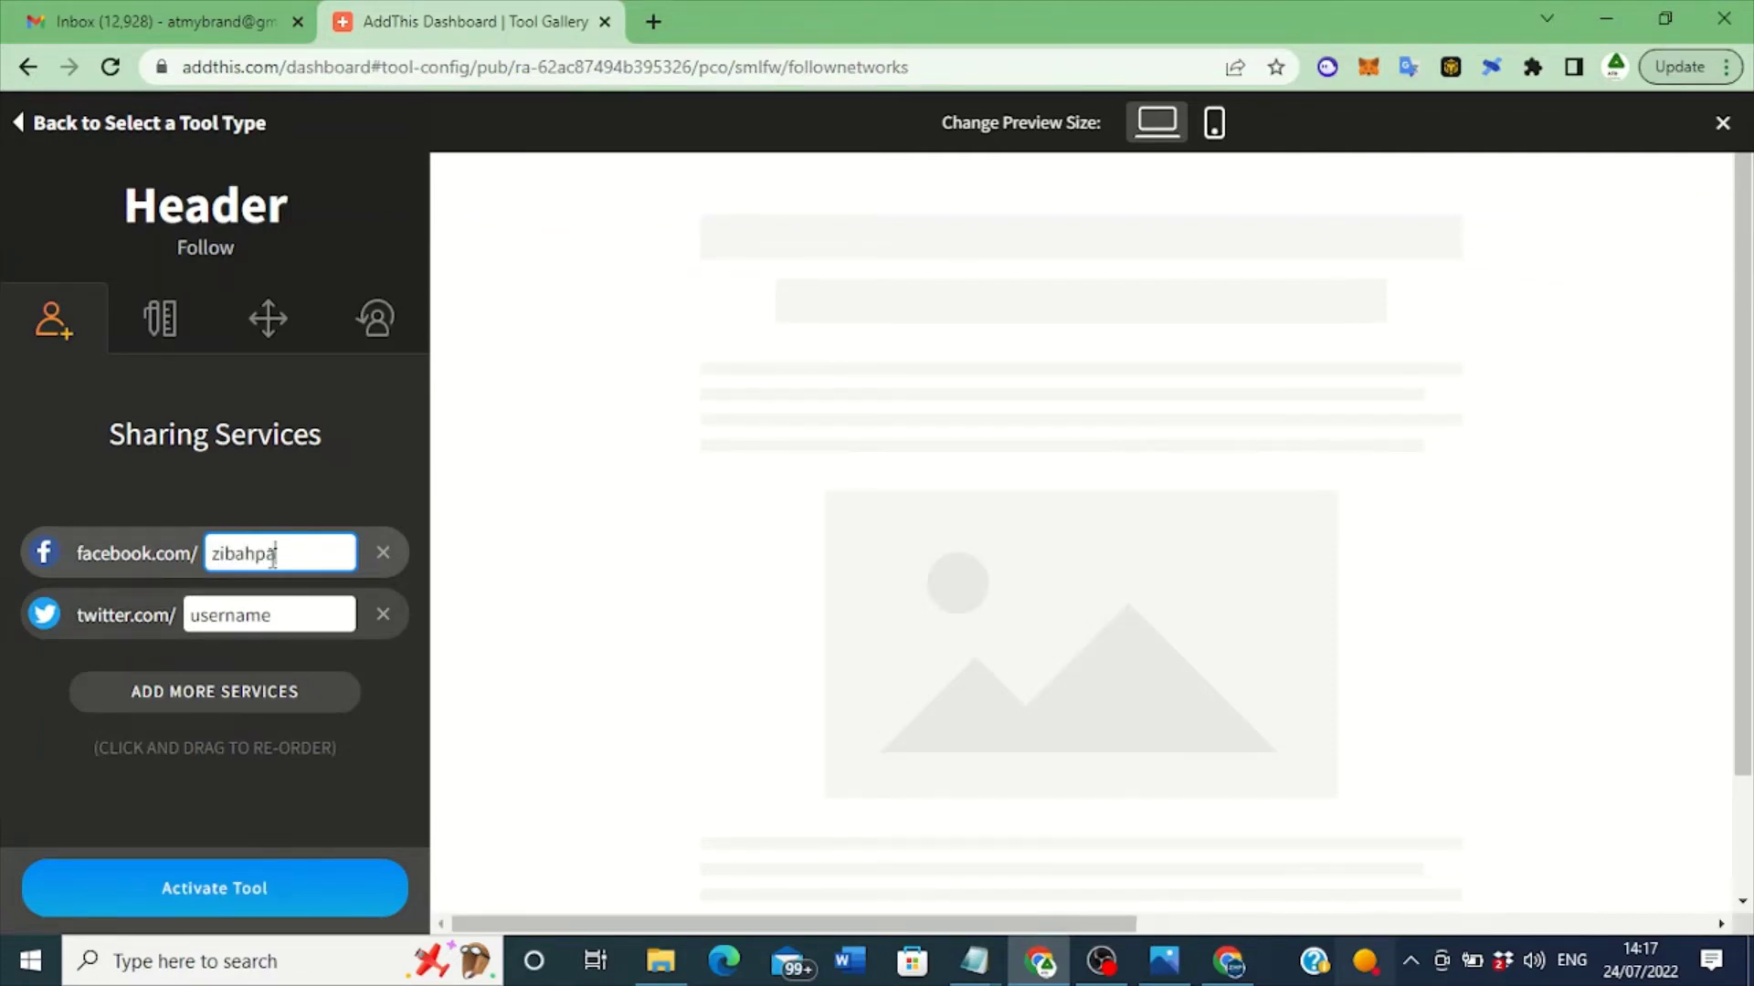
text(rtners)
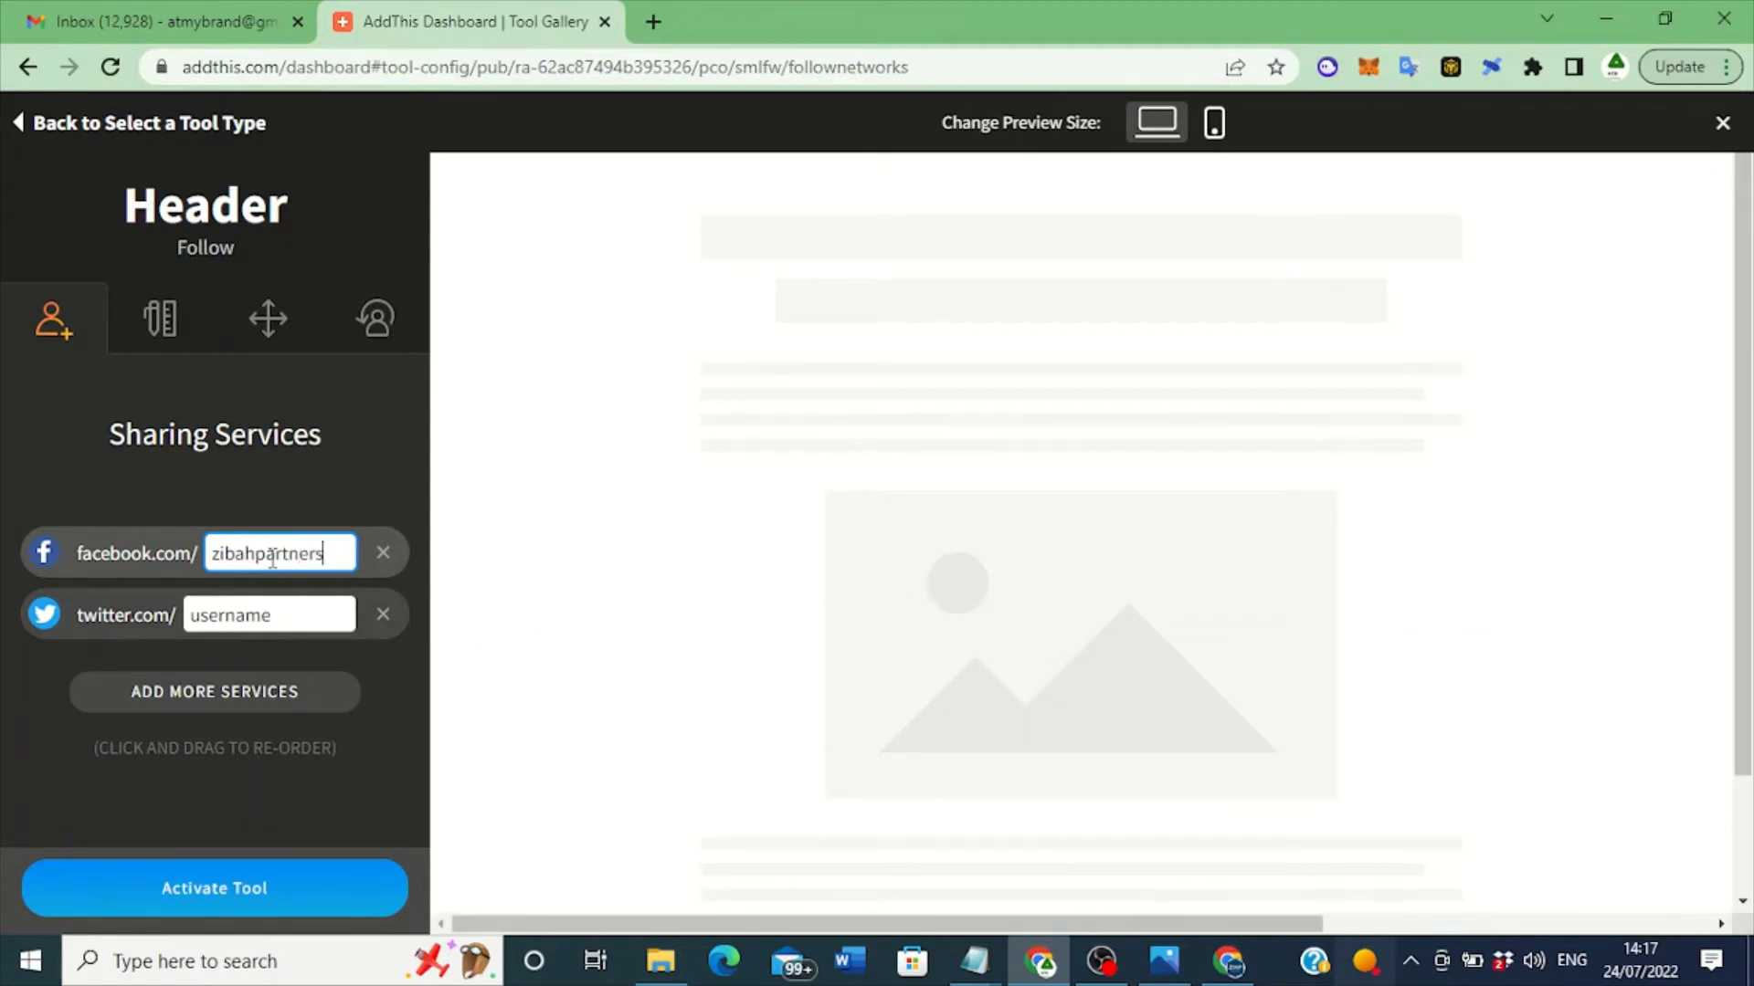
- Replace the placeholder in the Twitter follow service with the username zibahpartners
click(292, 616)
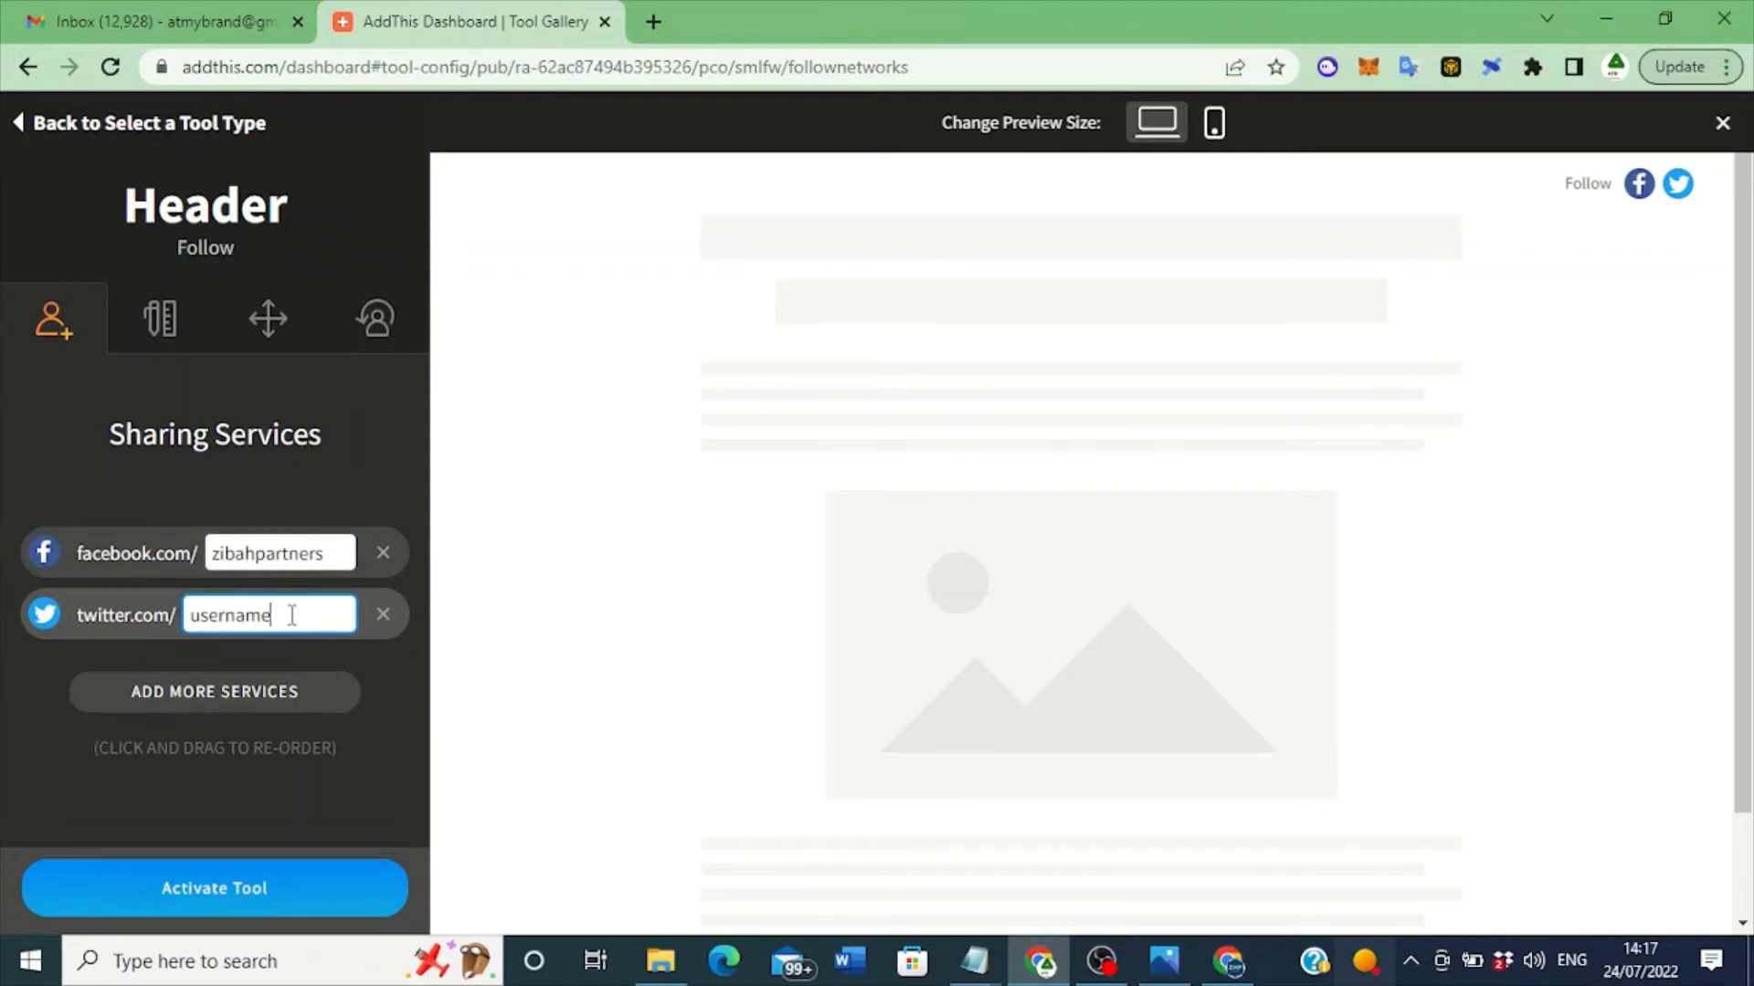
key(BackSpace)
key(BackSpace)
key(BackSpace)
key(BackSpace)
key(BackSpace)
key(BackSpace)
key(BackSpace)
key(BackSpace)
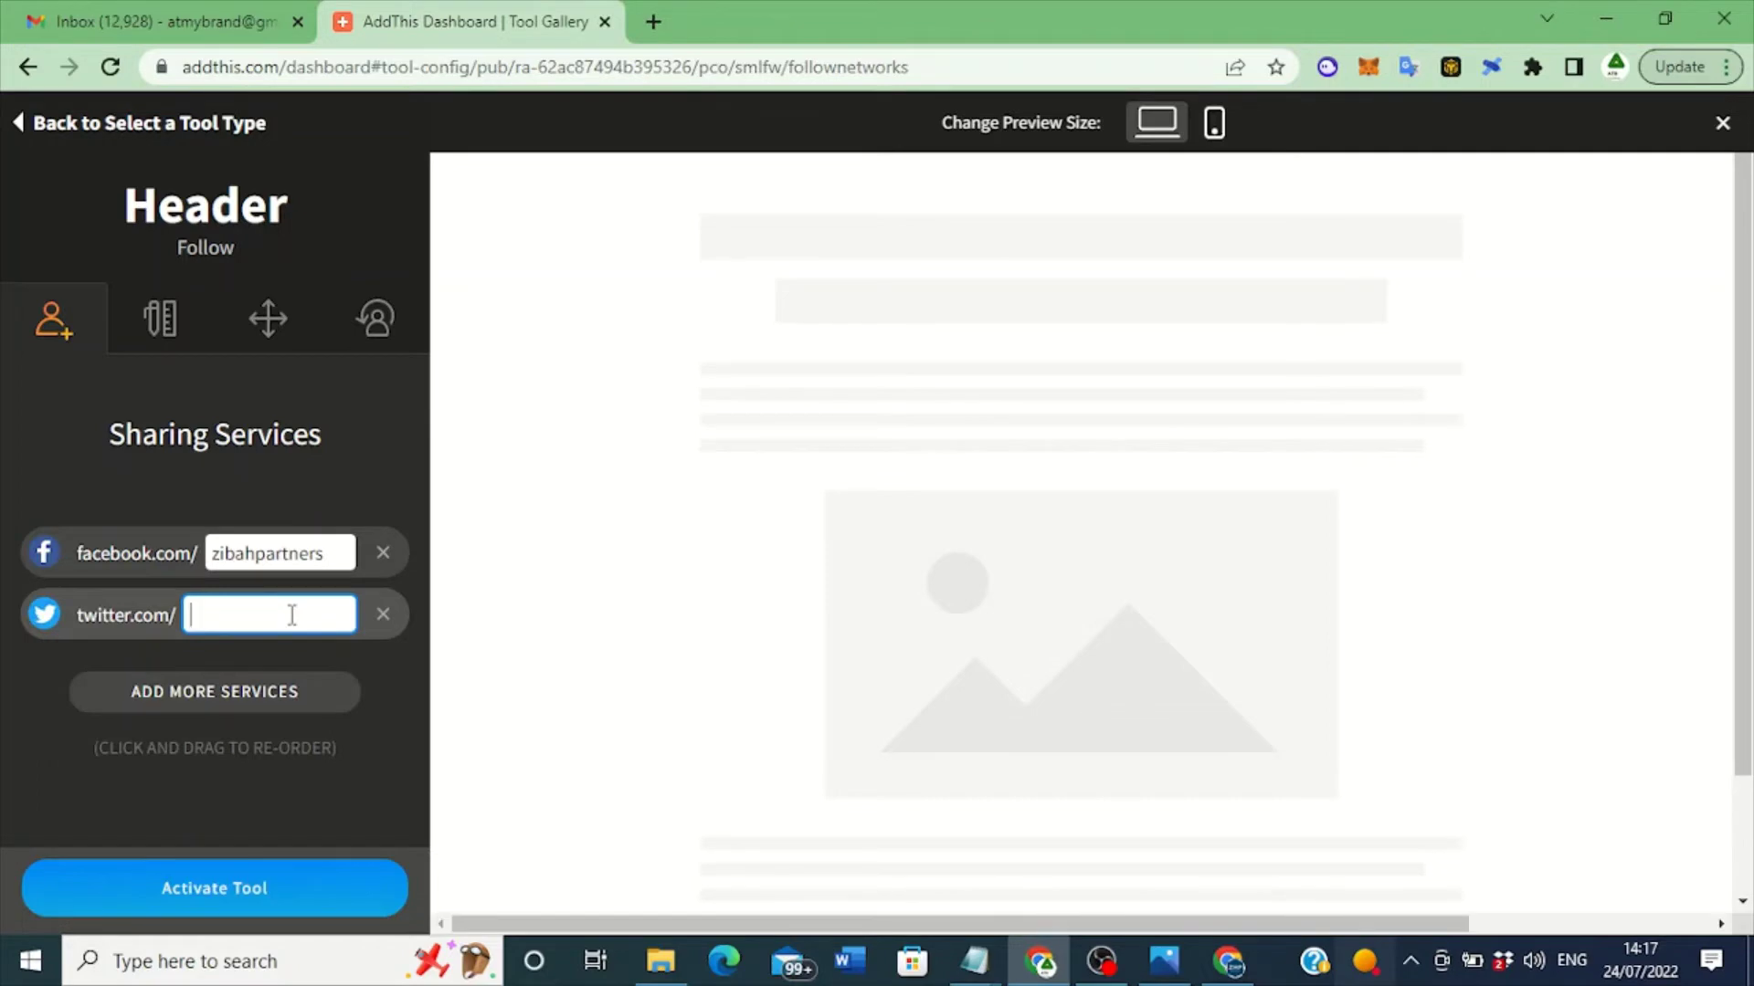
text(zibah)
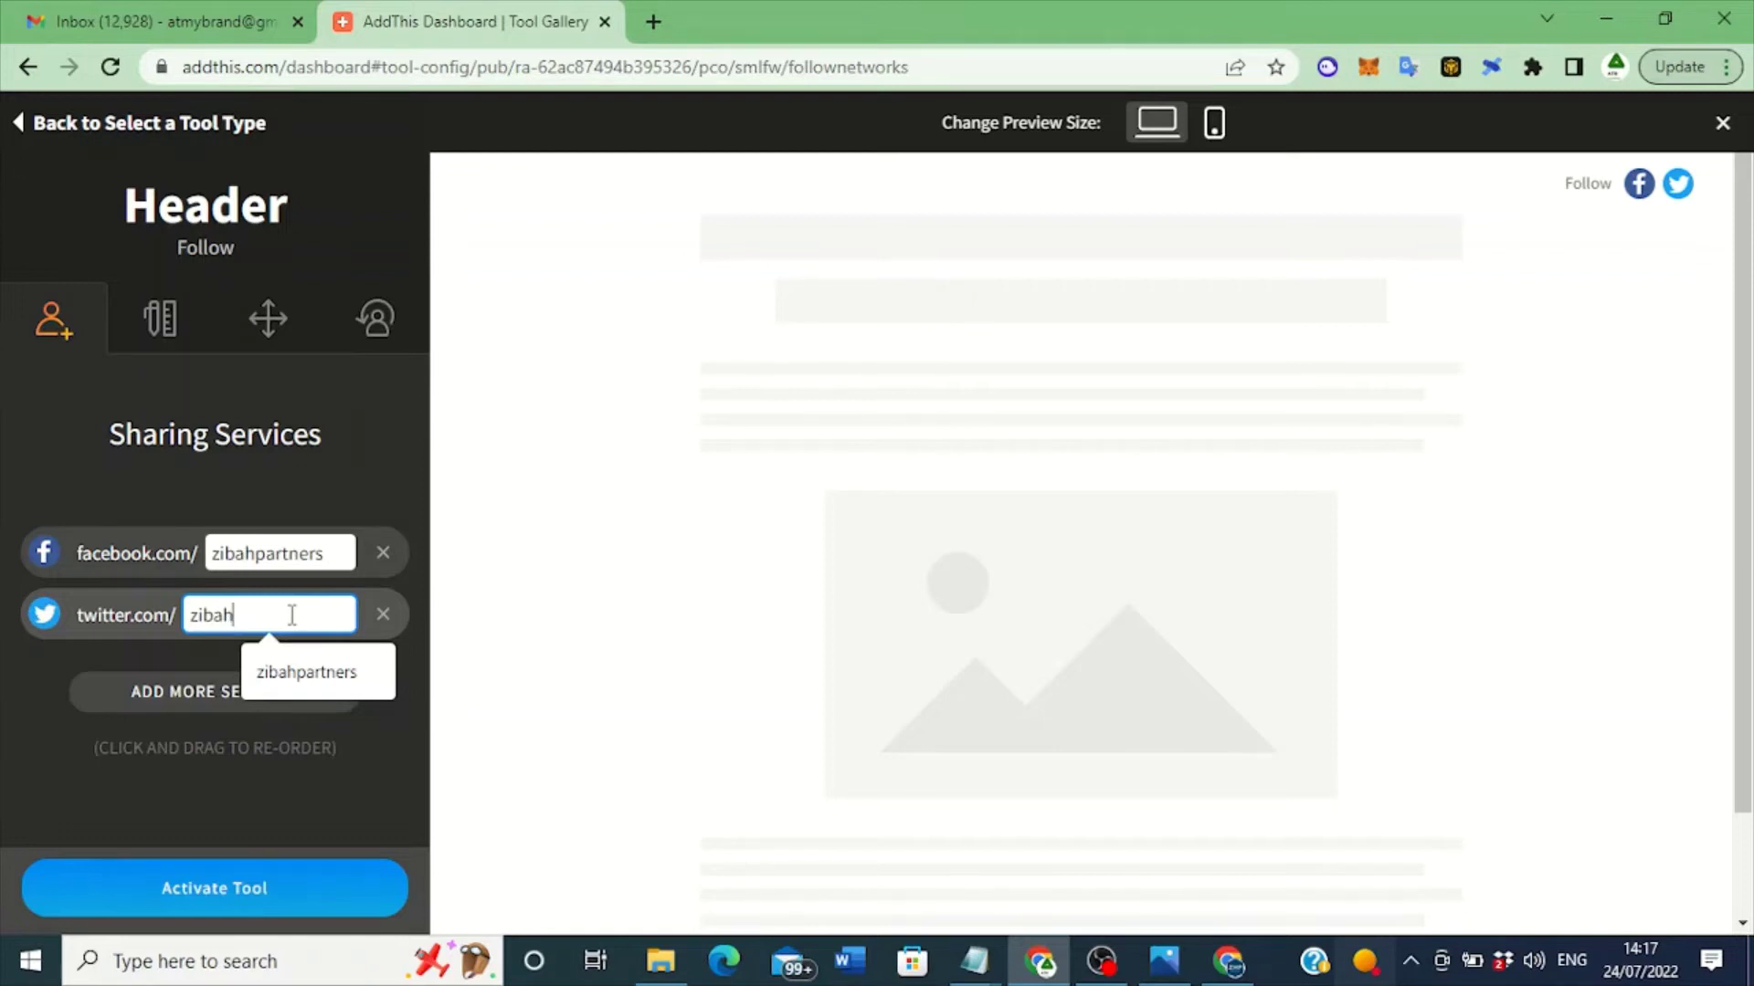
click(294, 667)
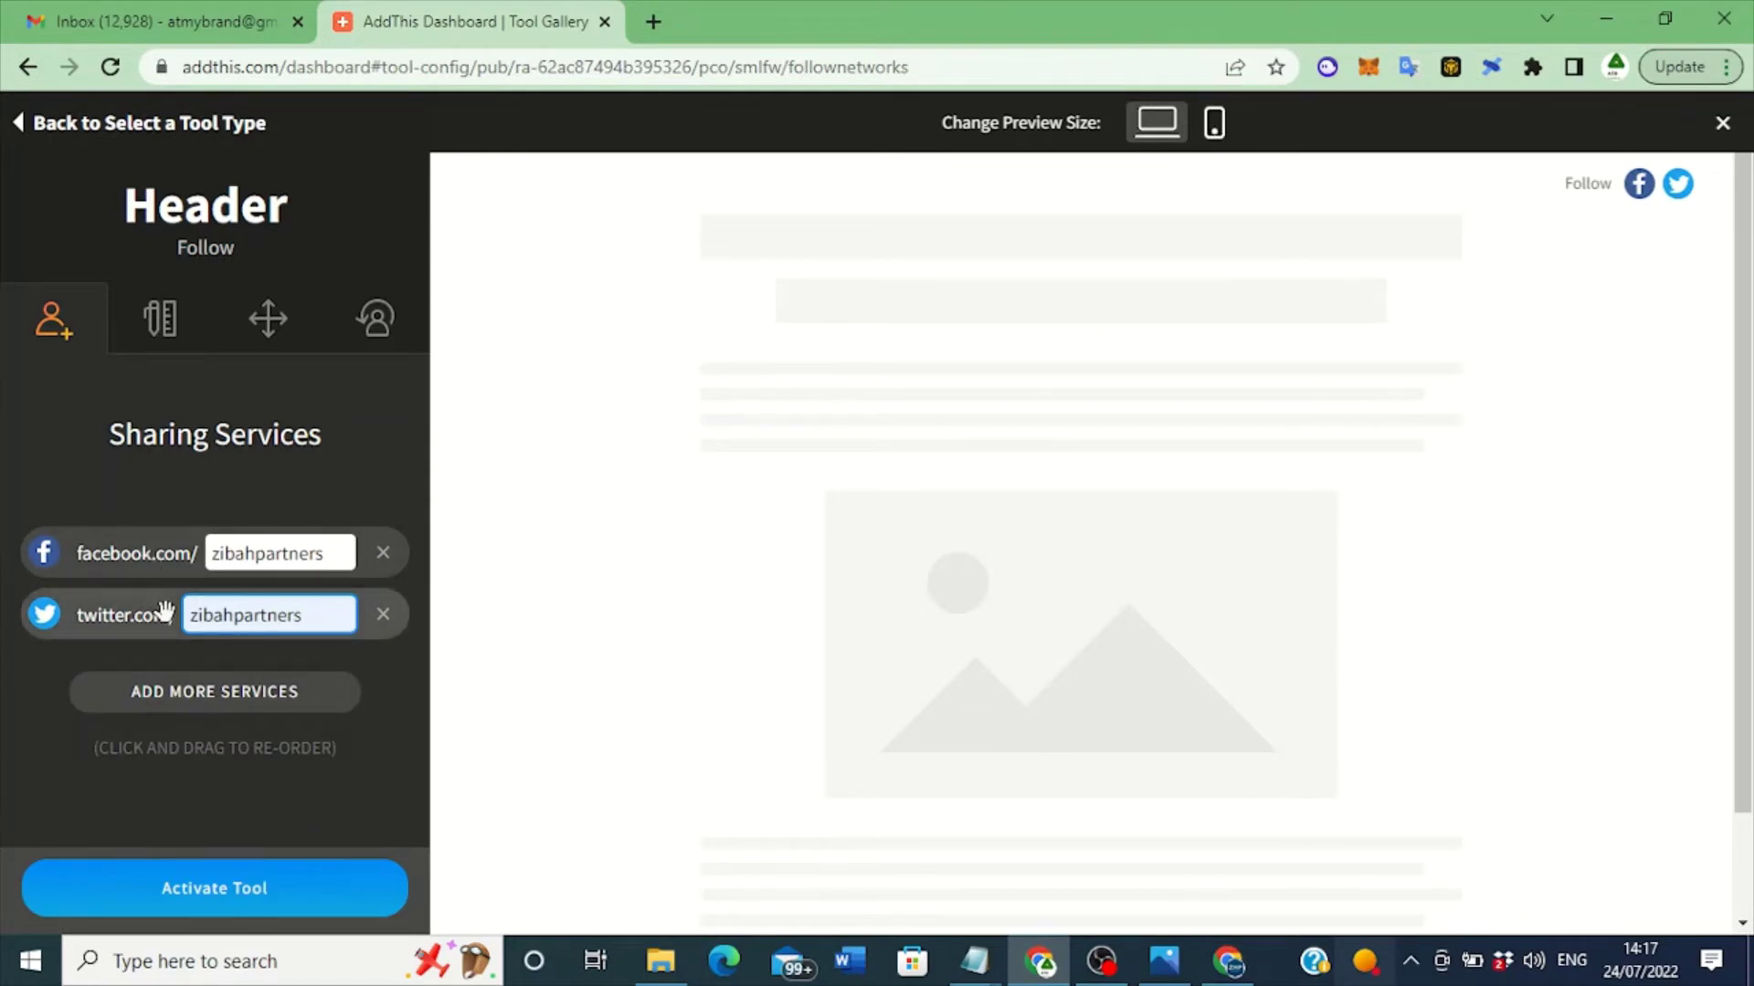
- Check which follow icons the live Zibah Partners blog shows in its header, and return to the AddThis tool settings
click(1223, 966)
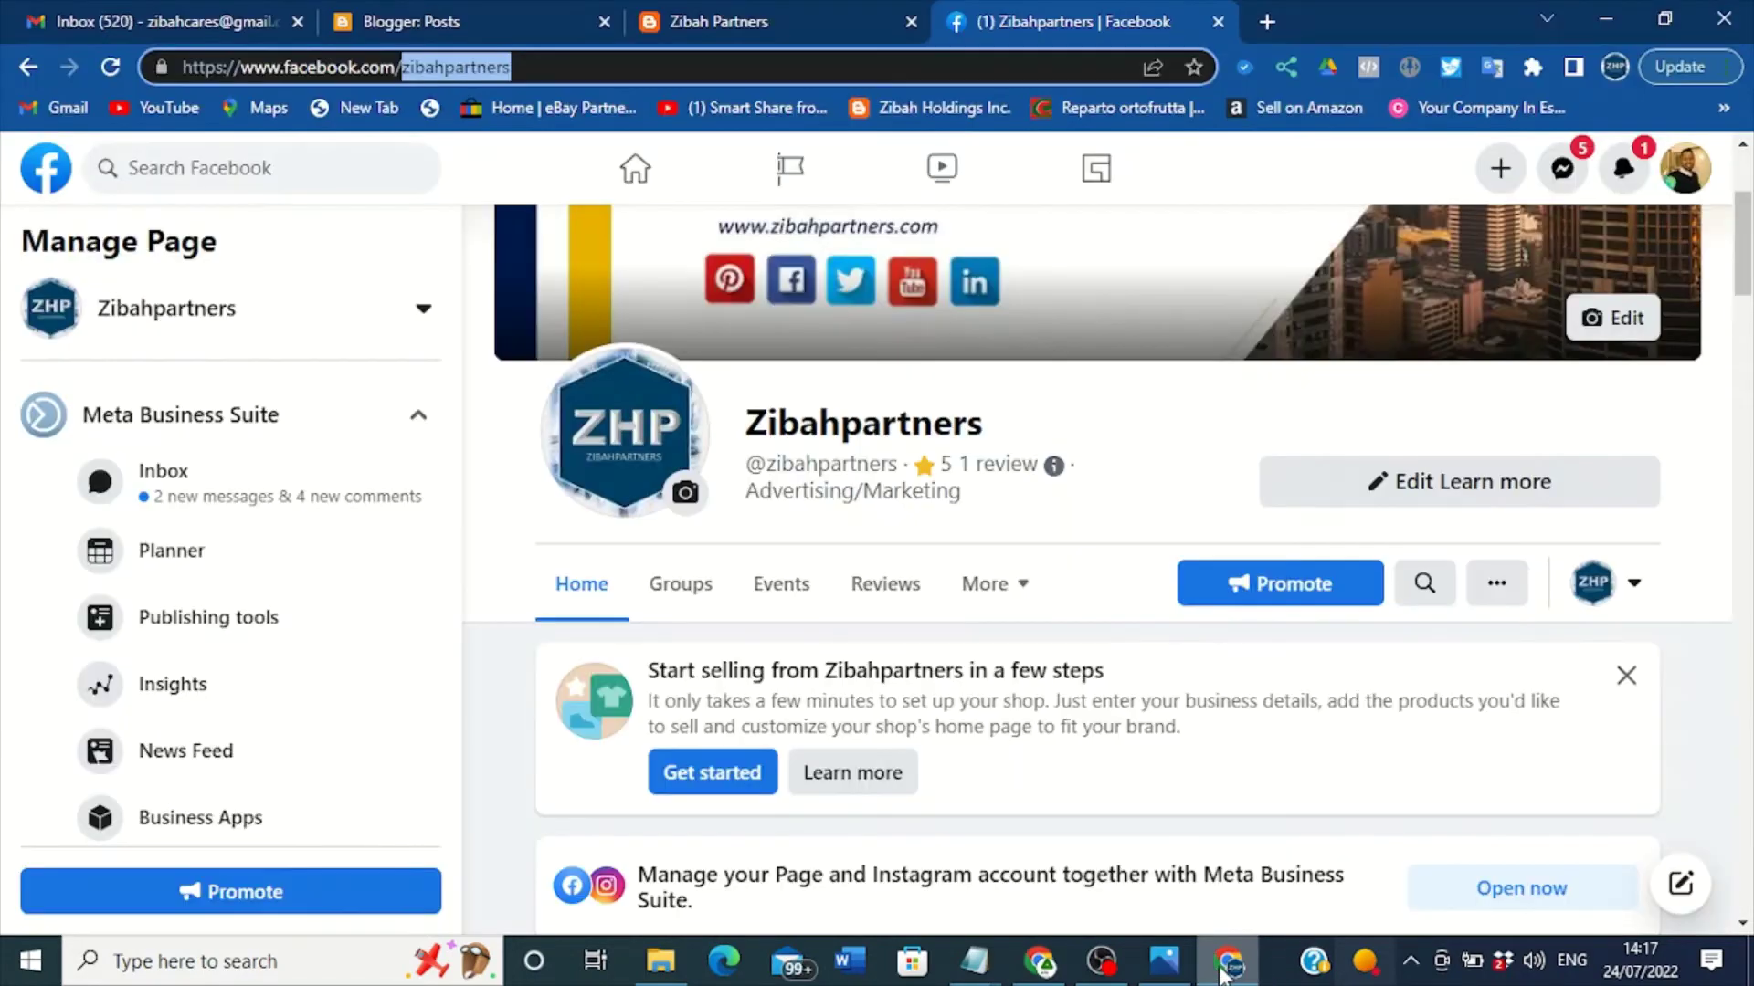
click(784, 18)
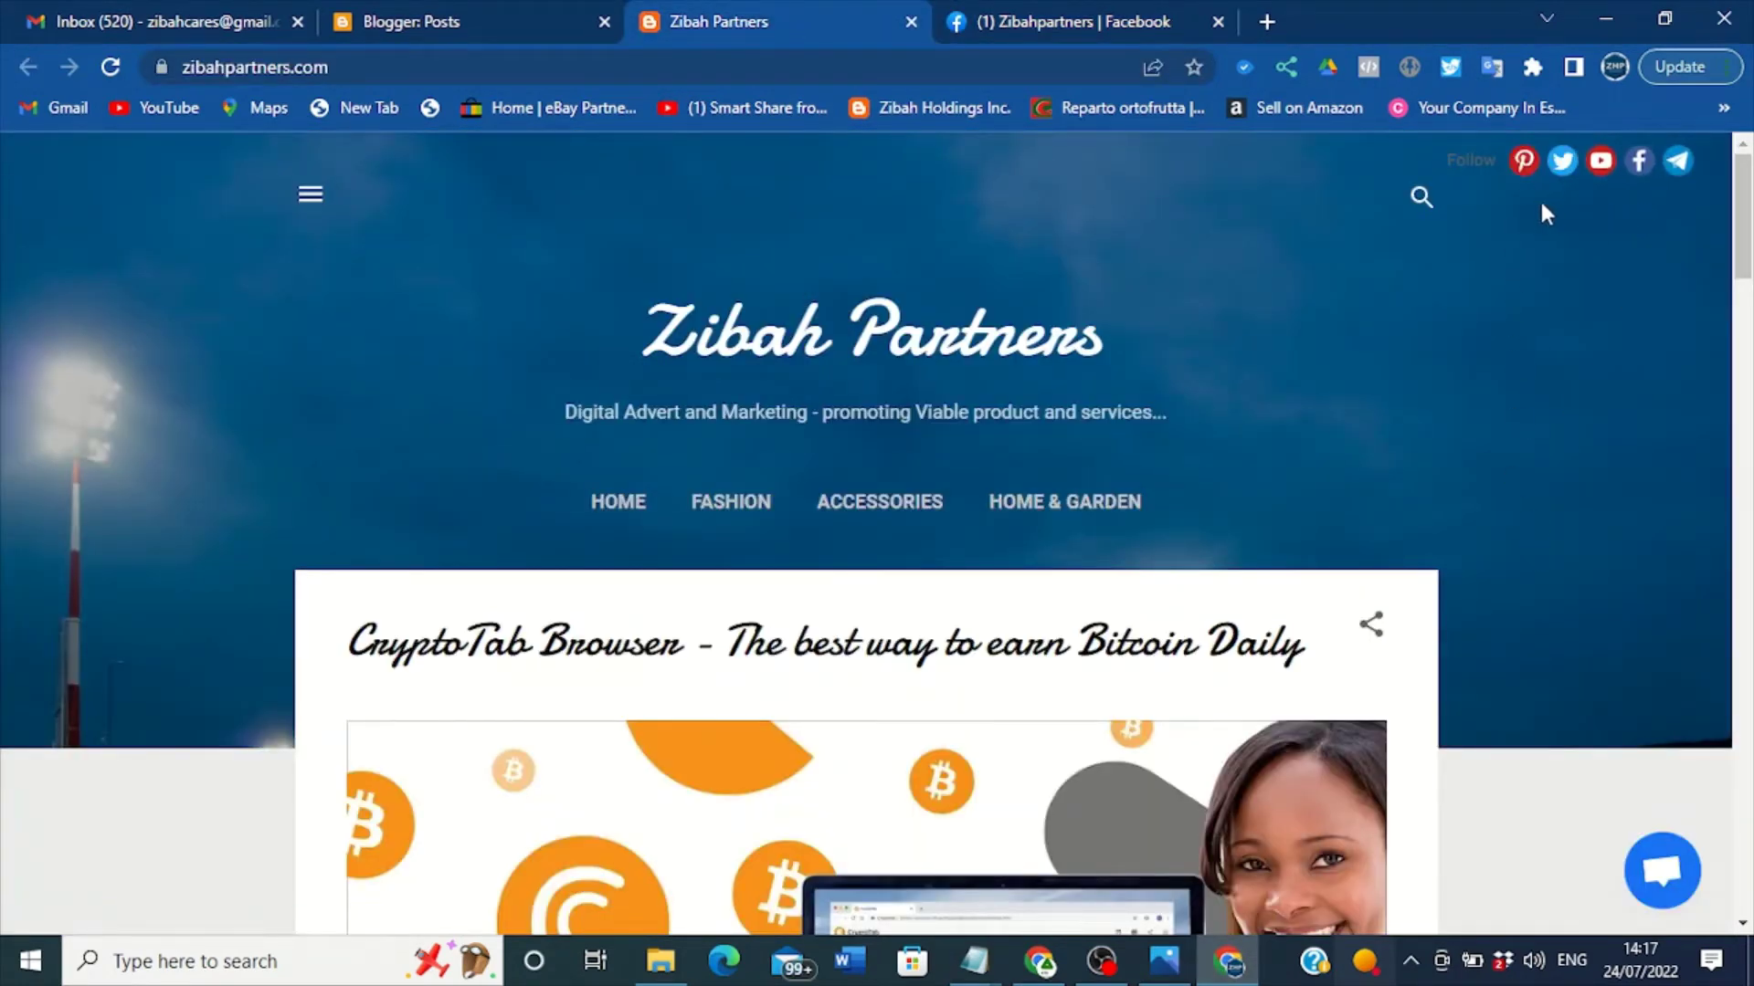
click(1041, 966)
click(369, 668)
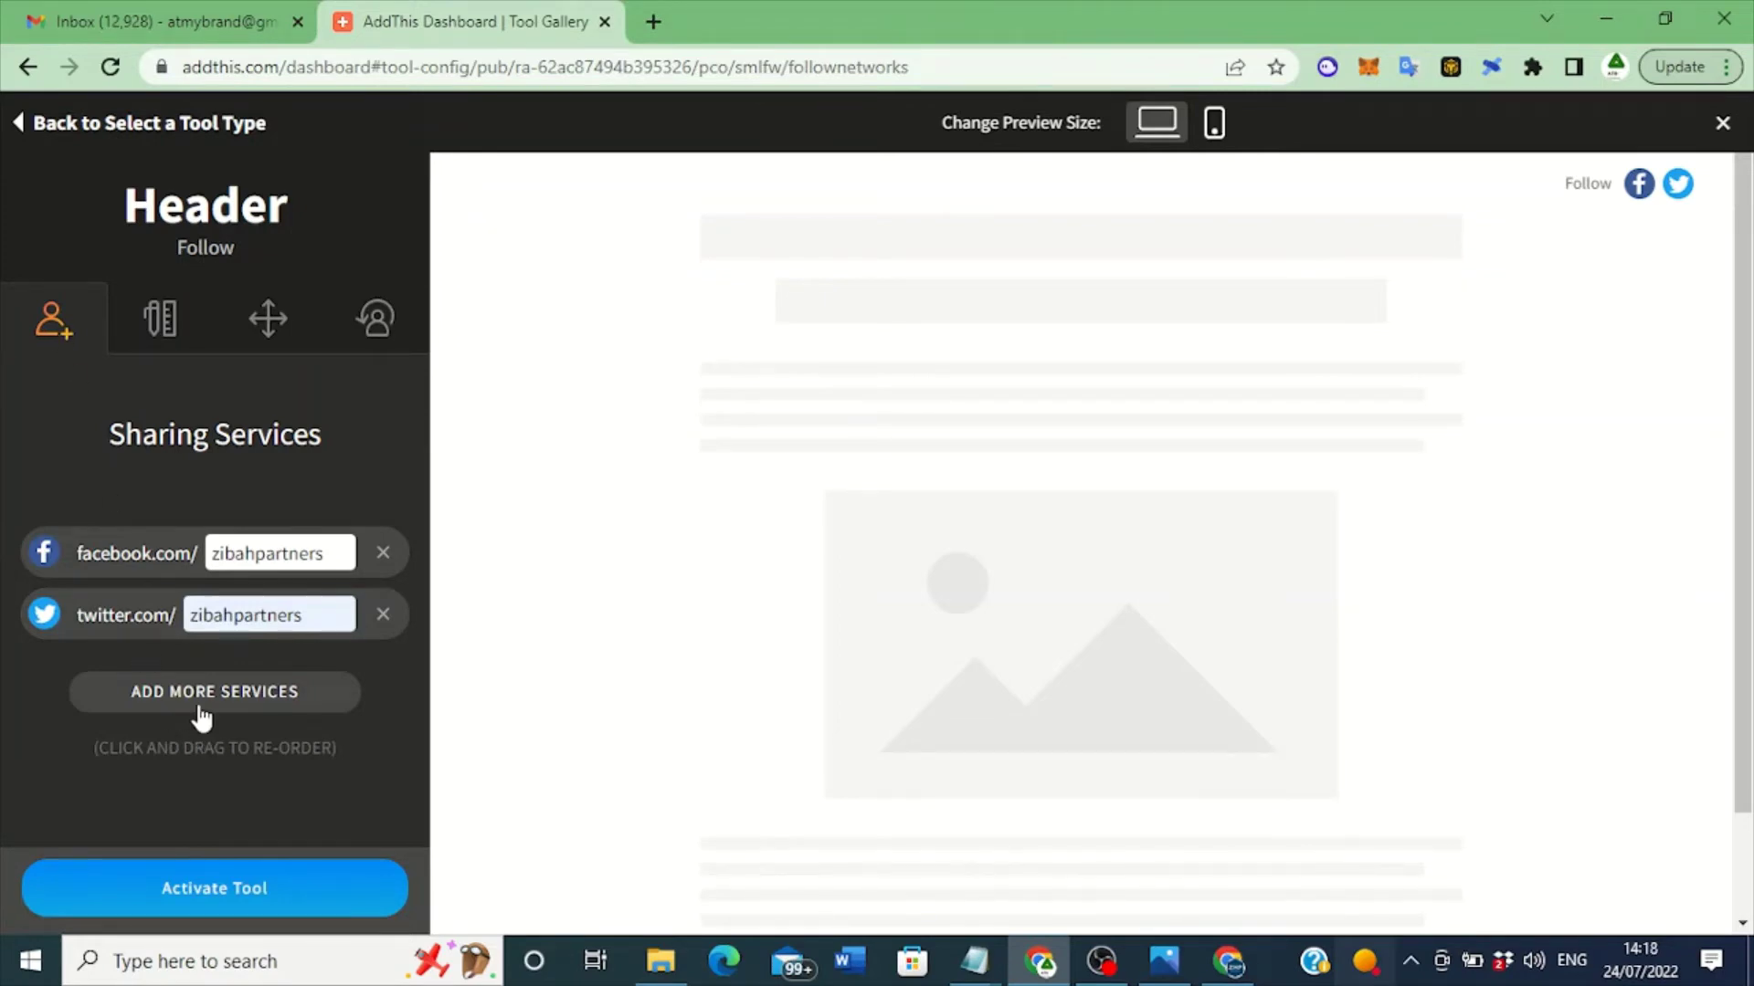
- Add Pinterest to the header follow services and set its username to zibahpartner
click(228, 705)
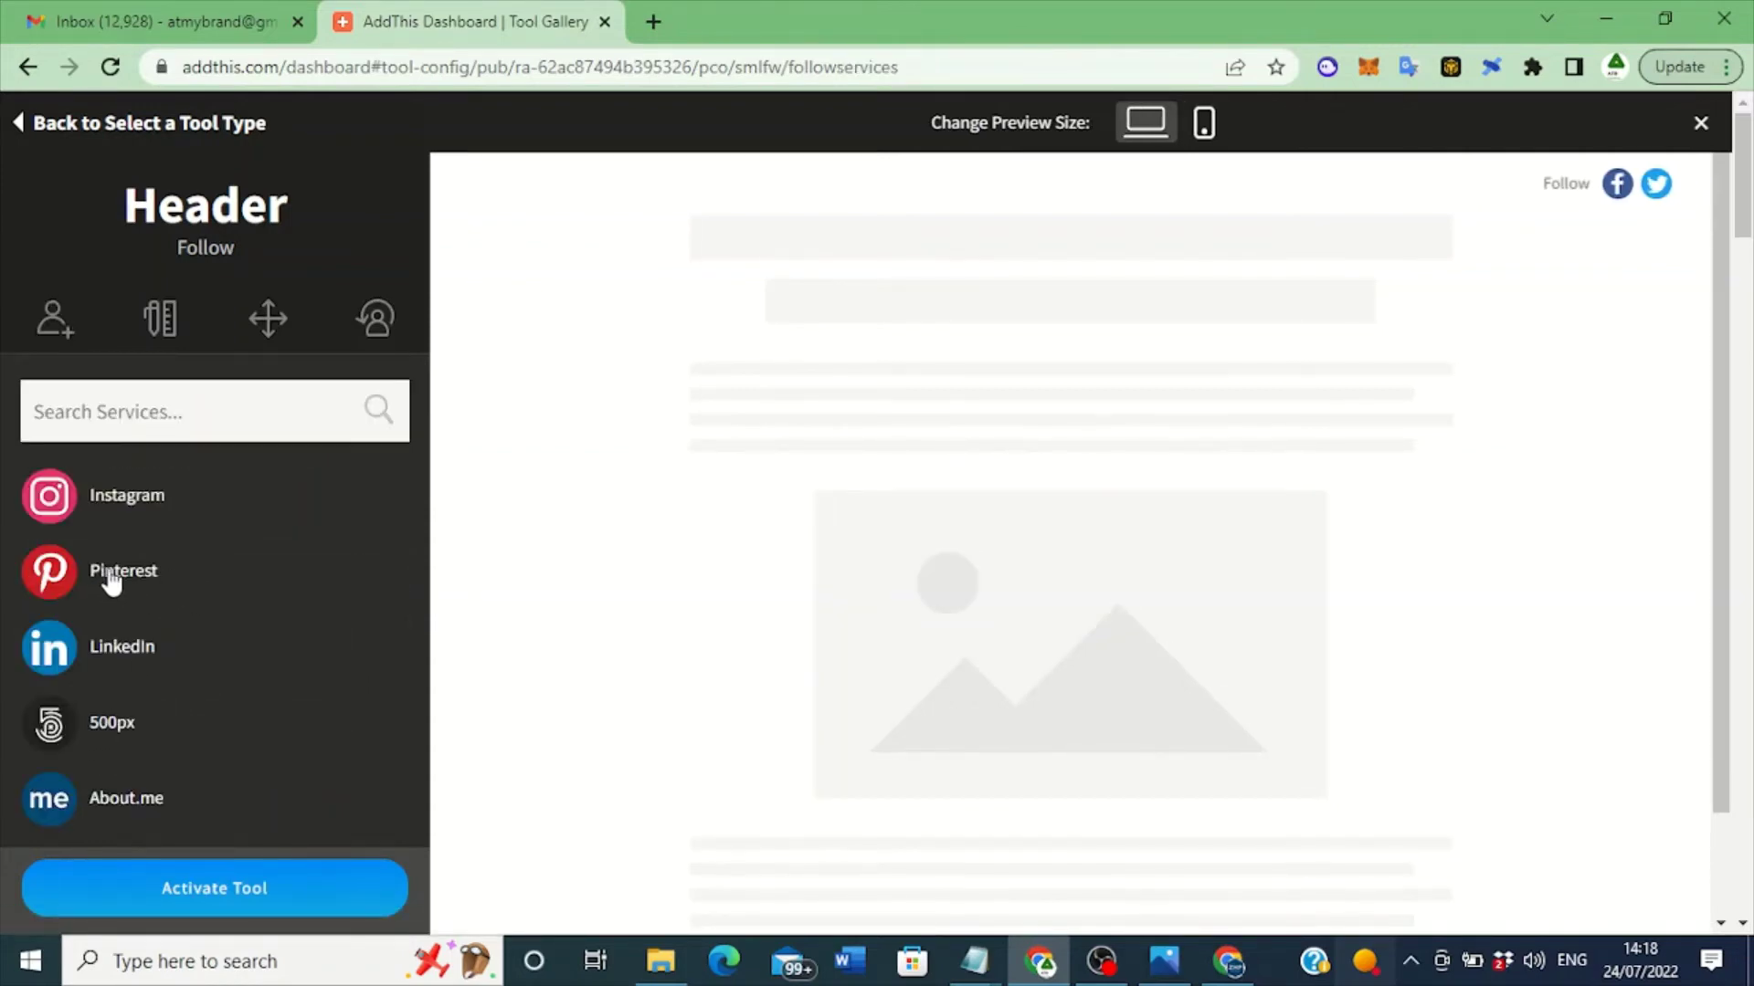
click(111, 576)
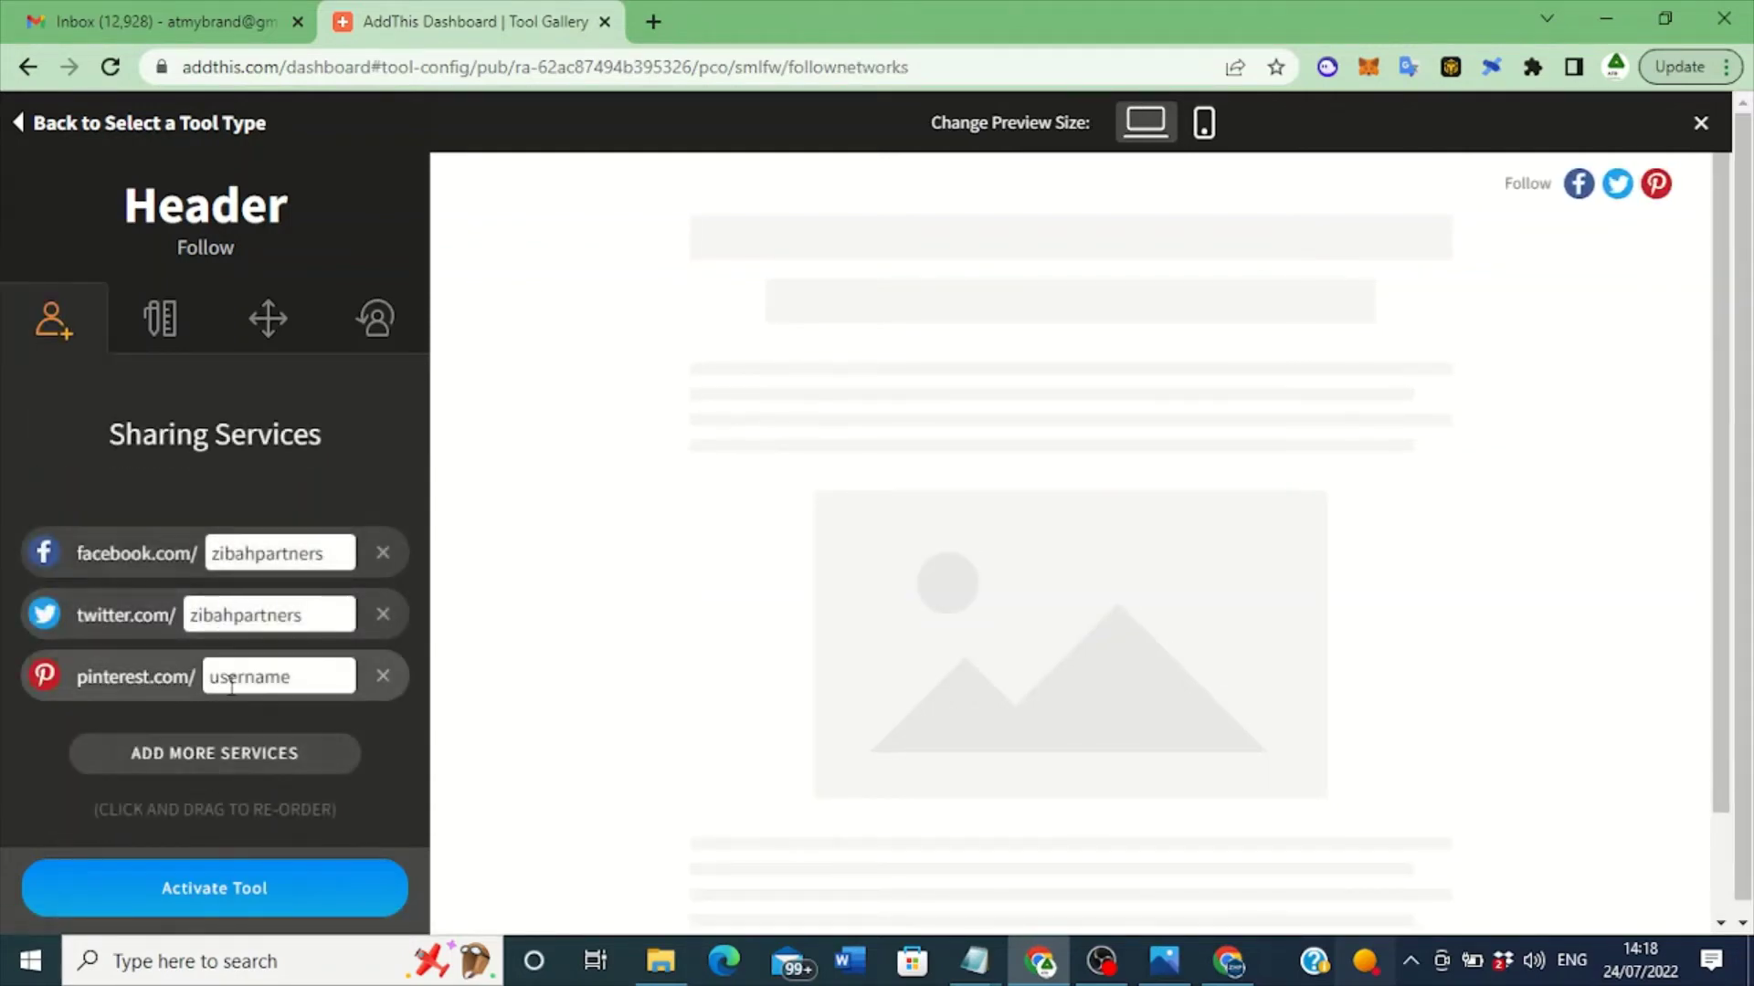
click(266, 680)
text(zi)
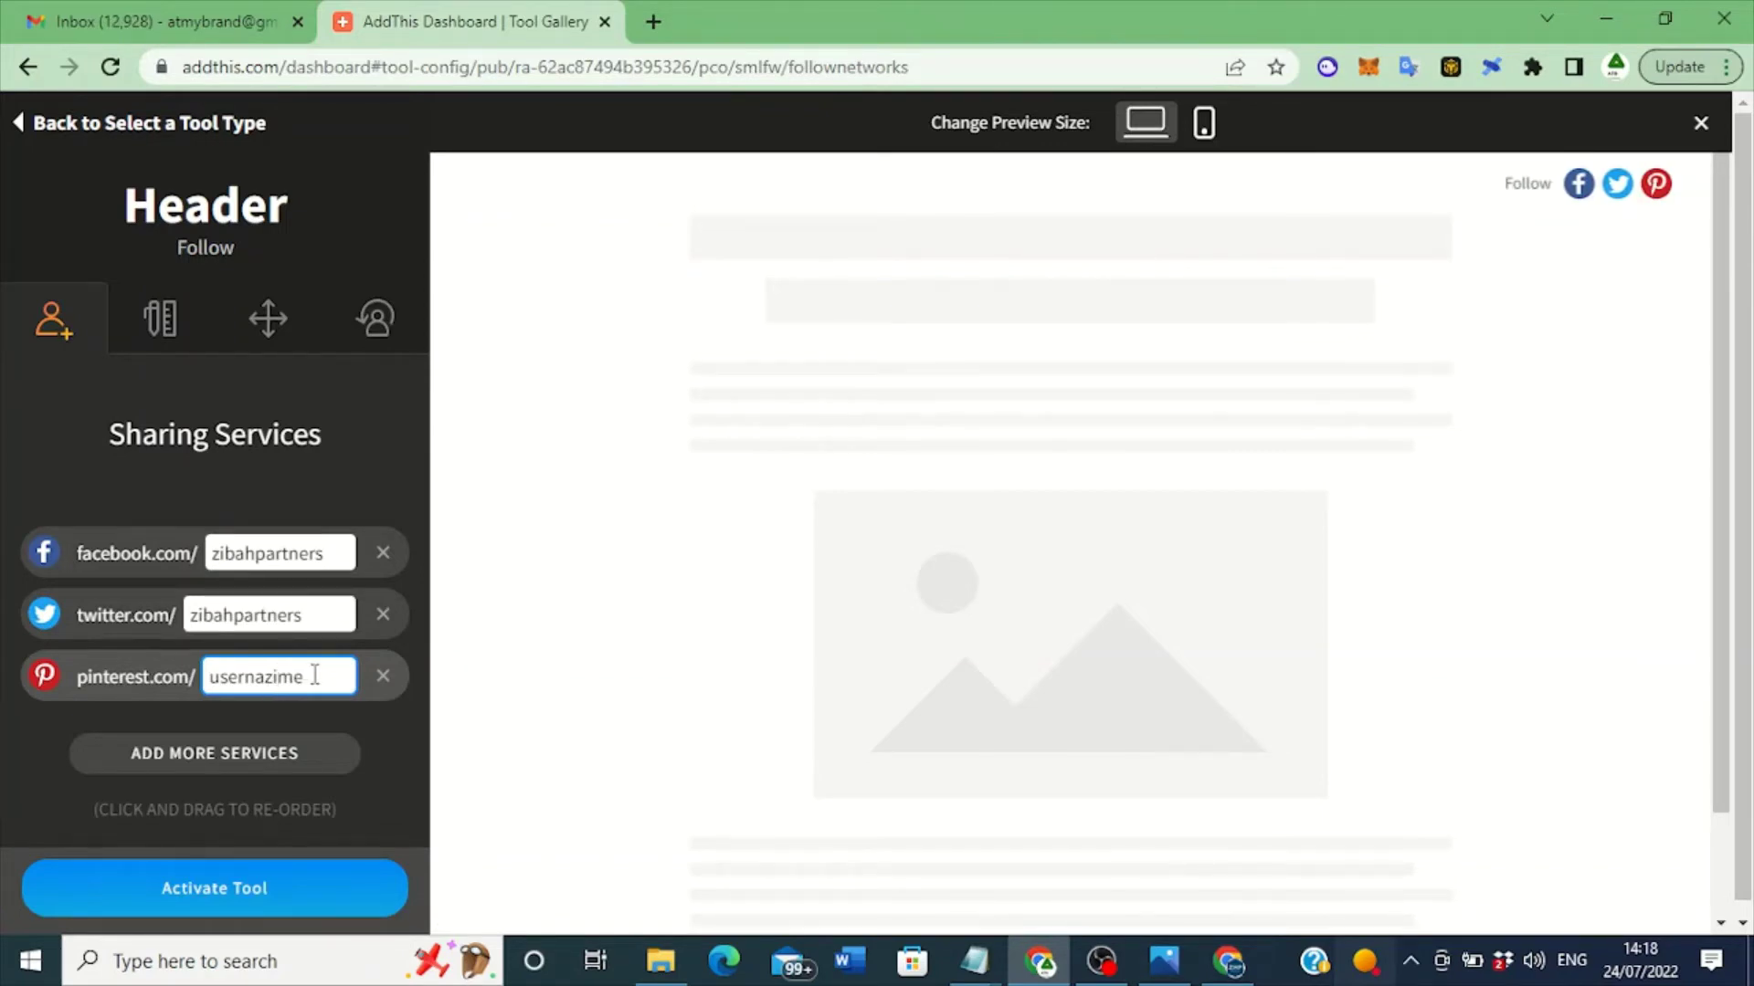
key(BackSpace)
key(BackSpace)
key(BackSpace)
key(BackSpace)
key(BackSpace)
key(BackSpace)
key(BackSpace)
key(BackSpace)
key(BackSpace)
key(BackSpace)
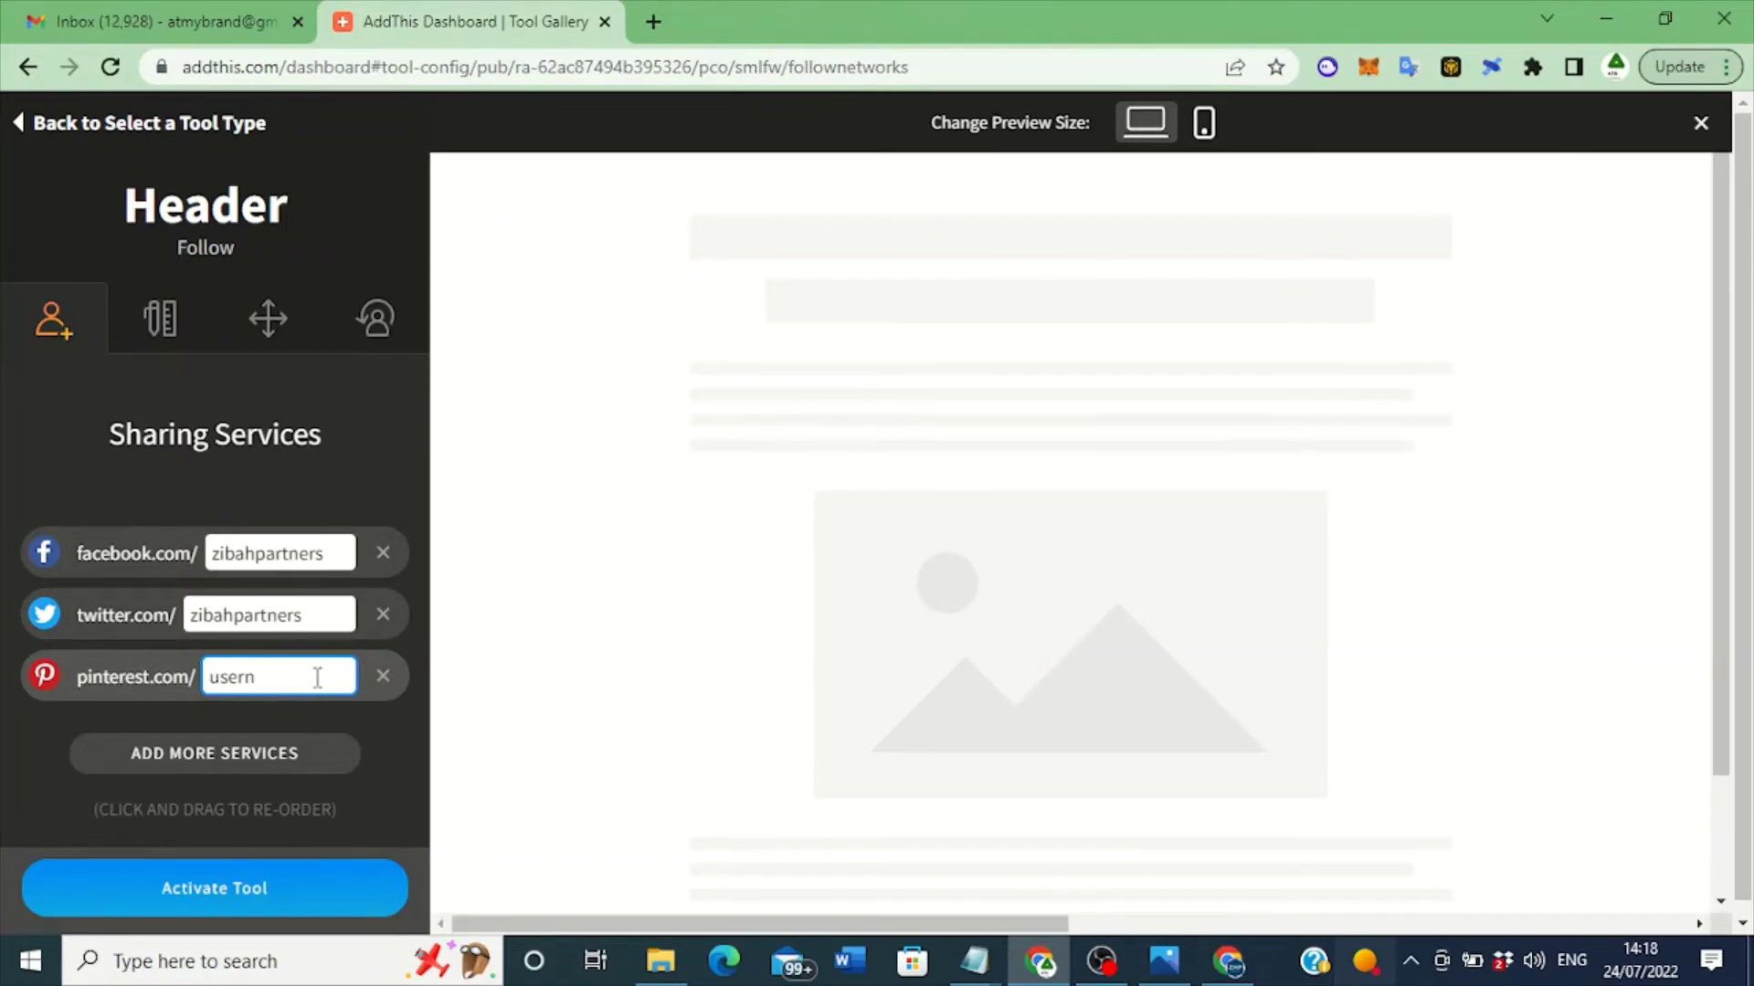
text(zibah)
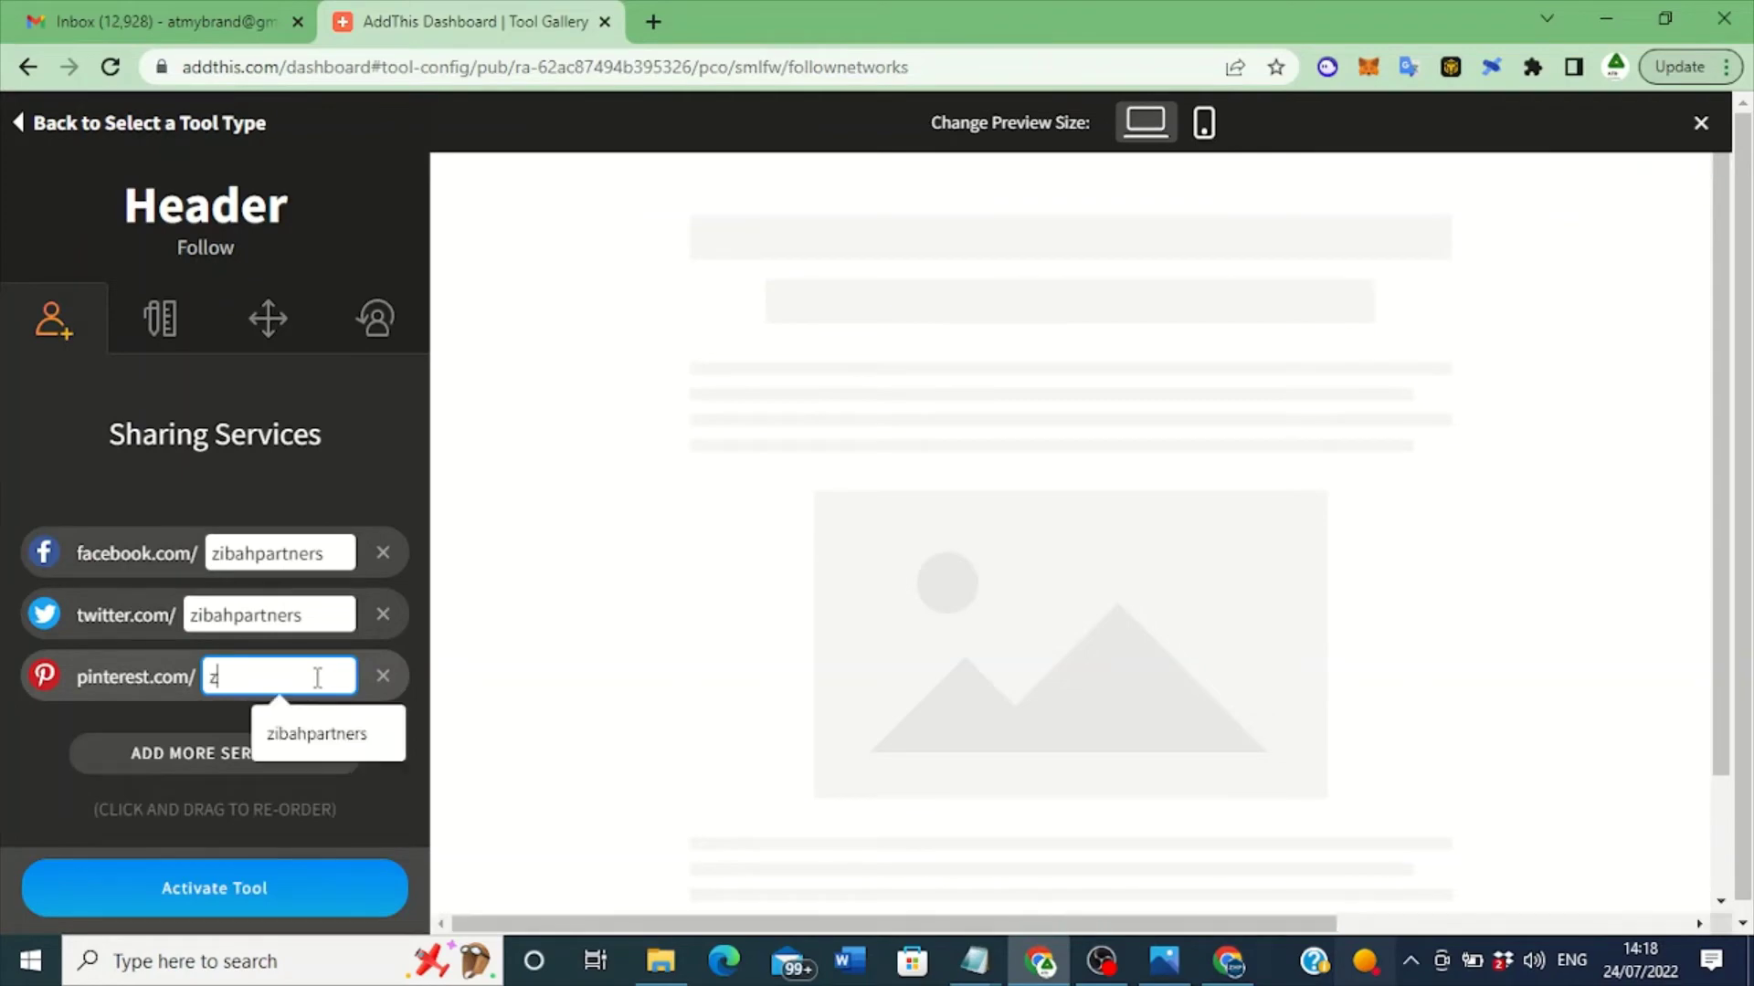
text(partne)
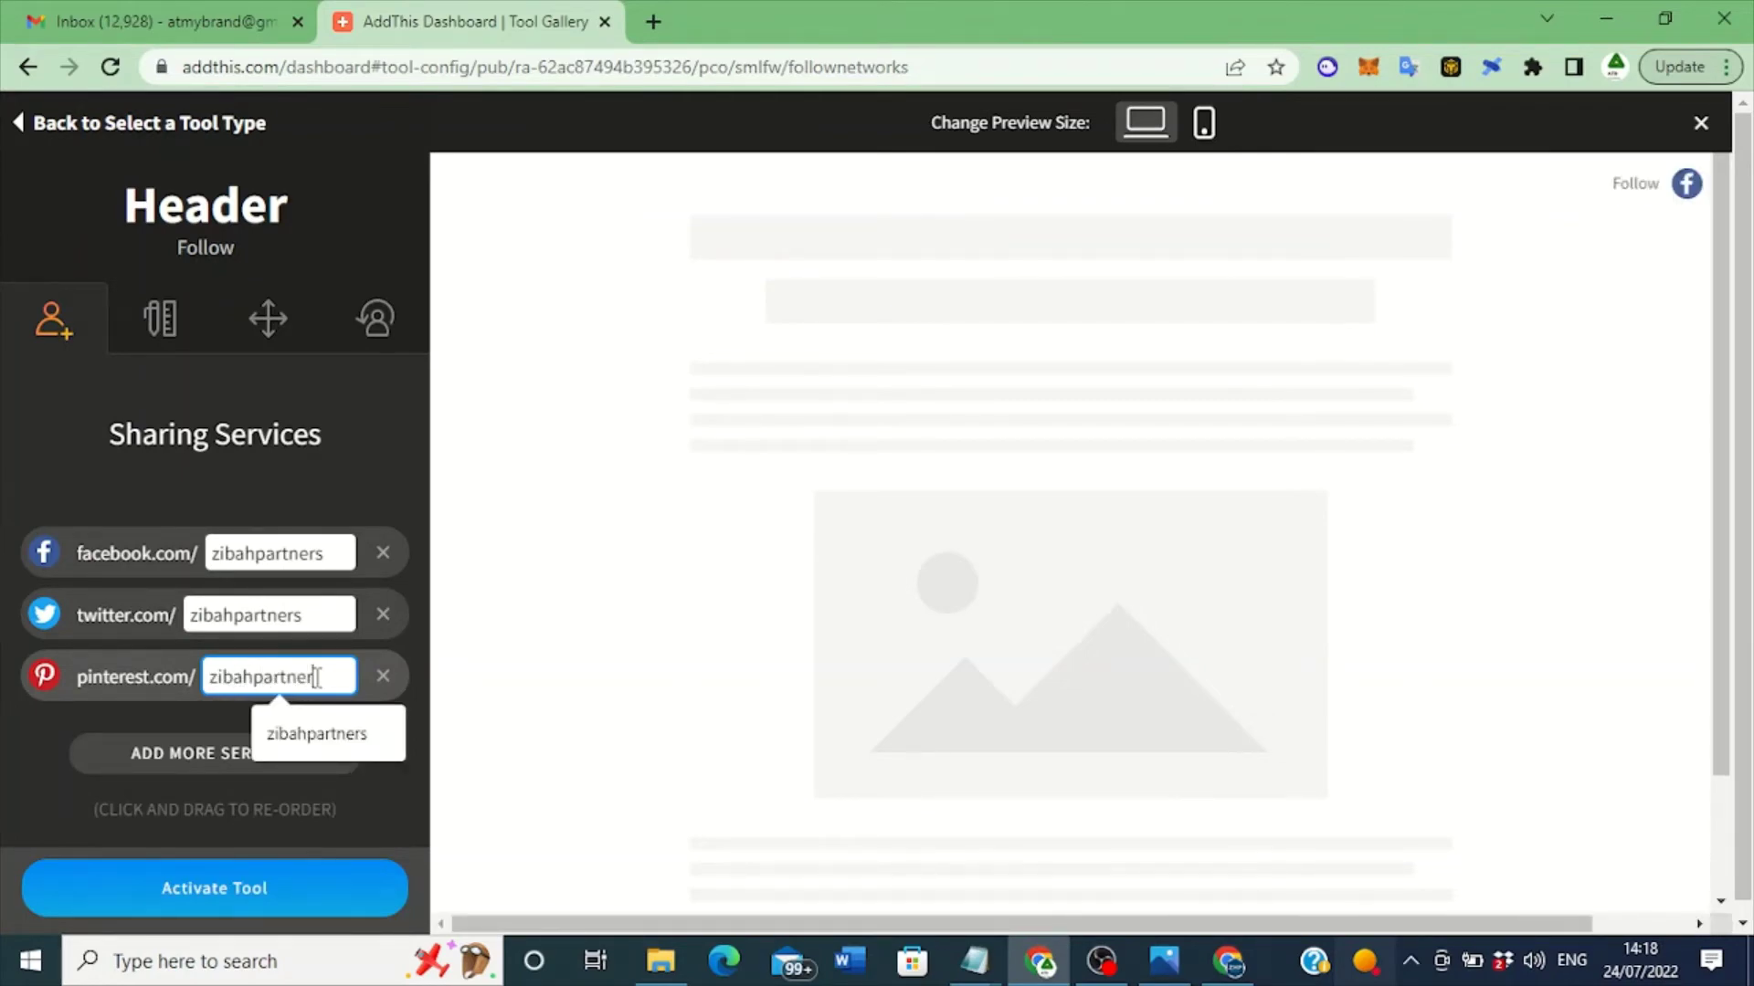
text(r)
click(385, 781)
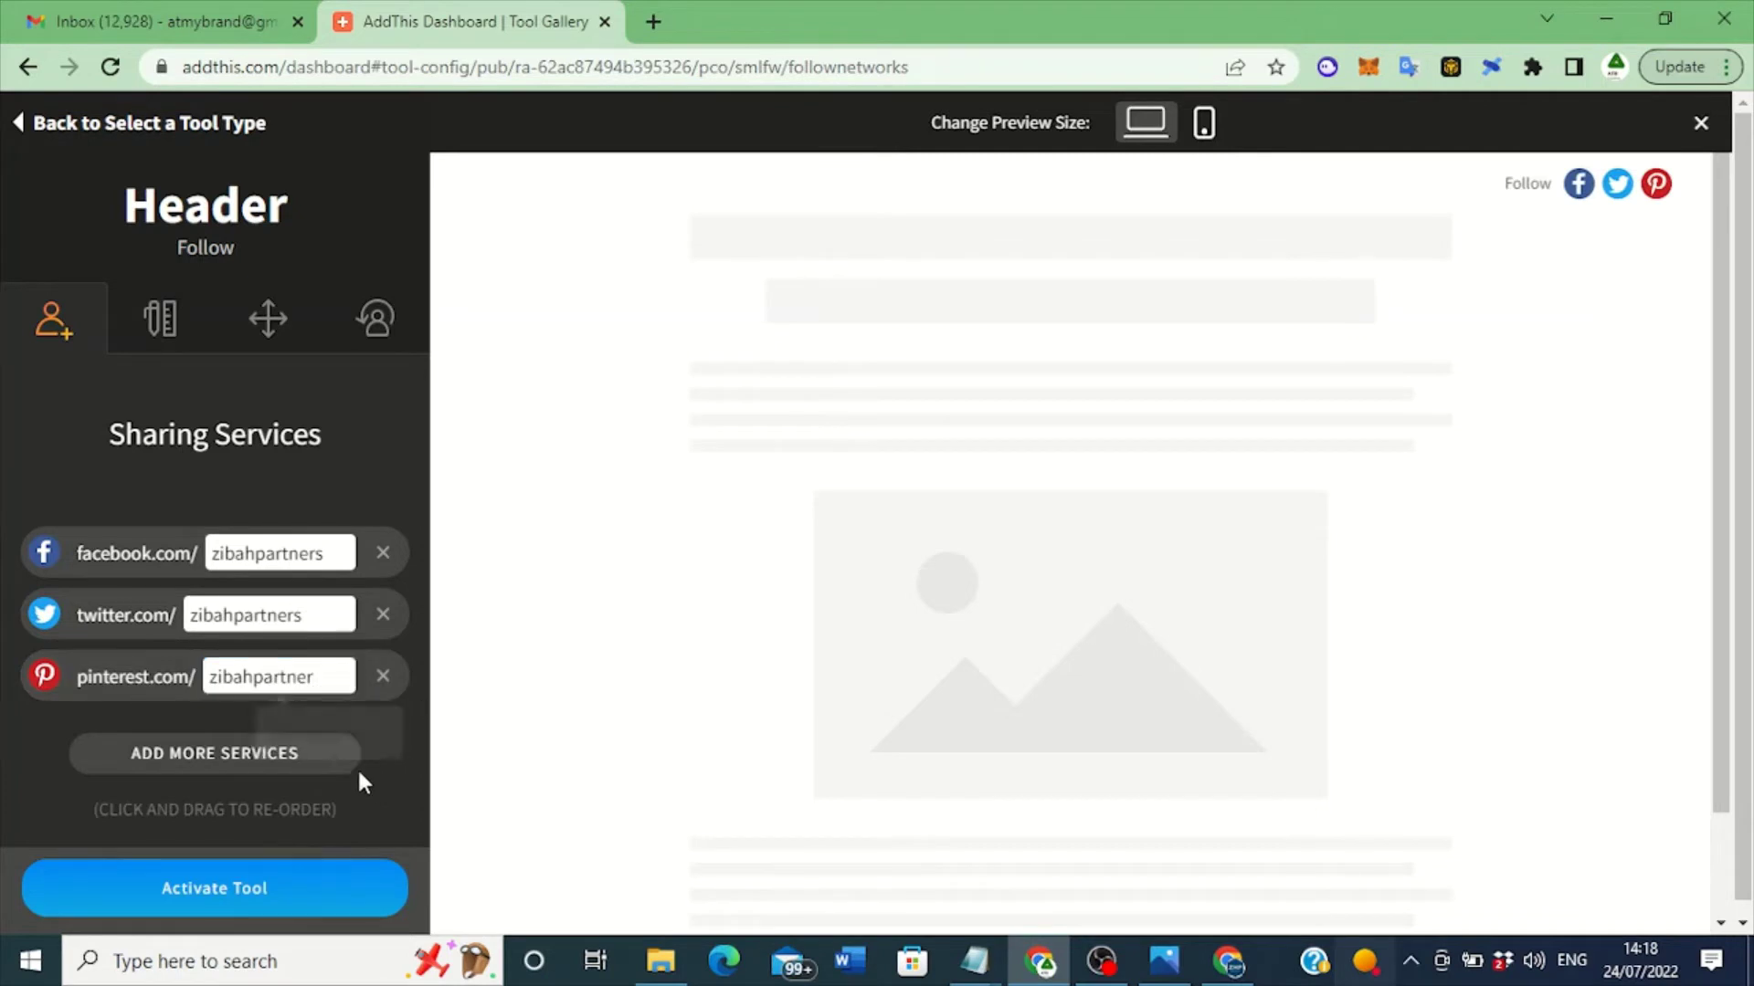
- Search the additional services for "you" and add YouTube to the header follow tool
click(261, 760)
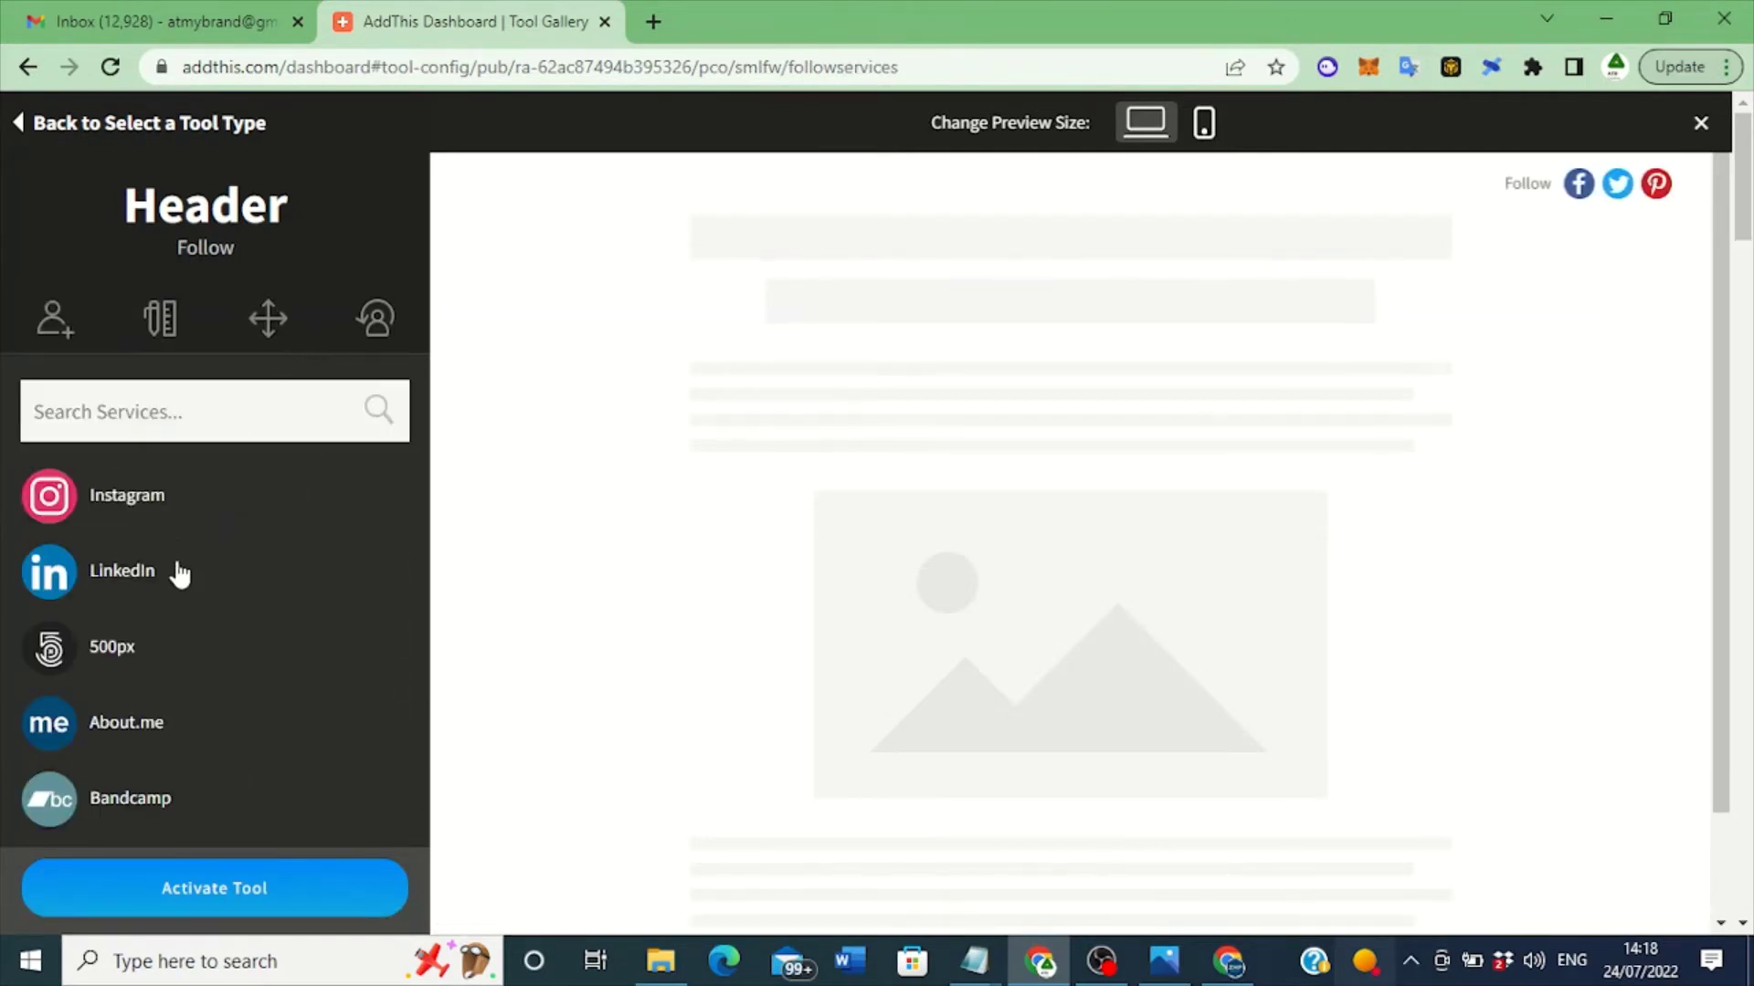
click(190, 415)
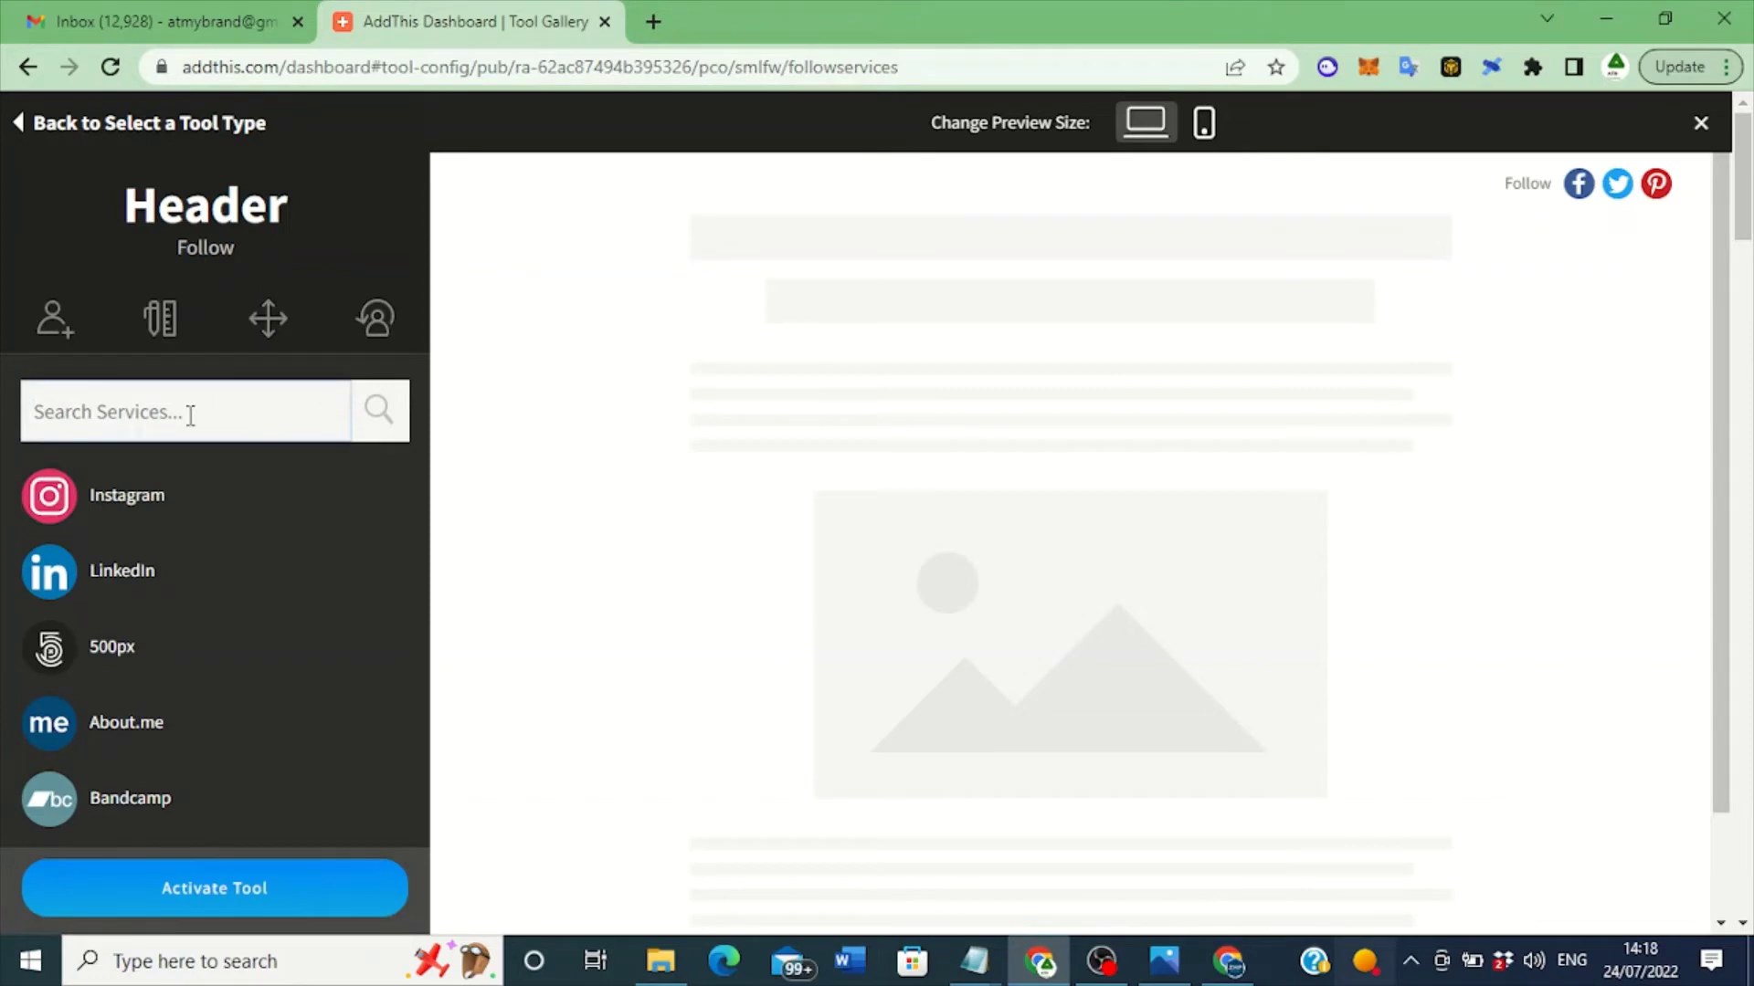
text(you)
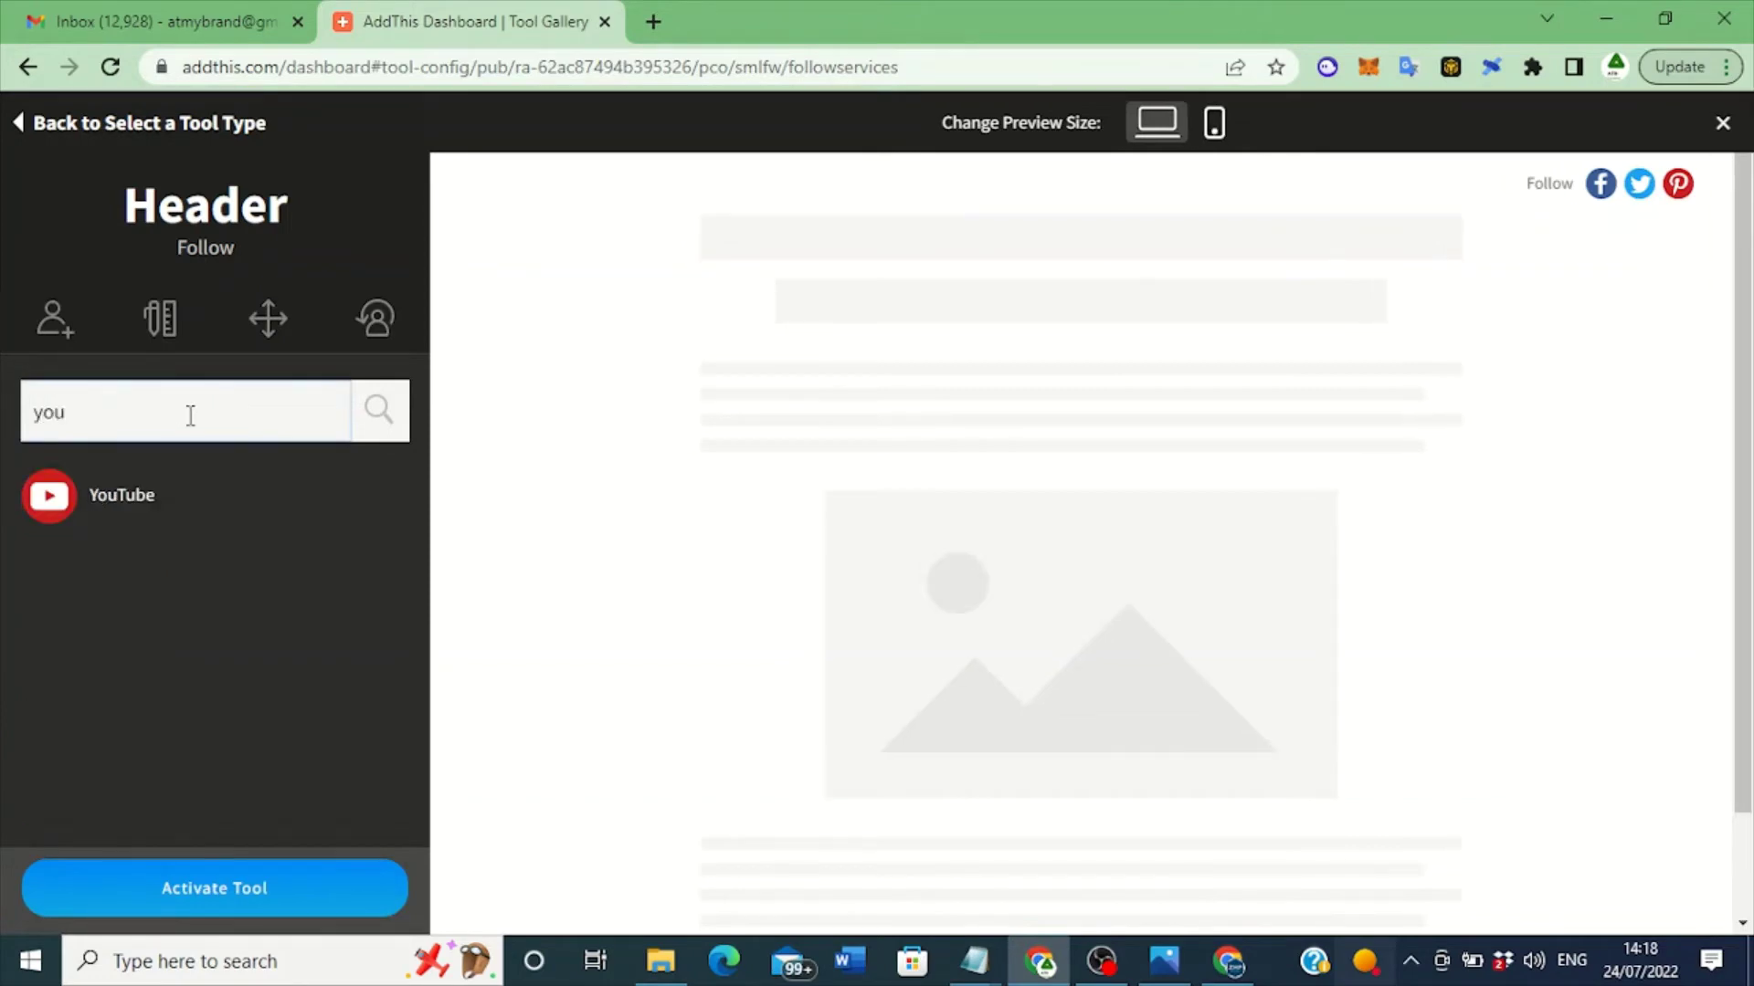
click(152, 486)
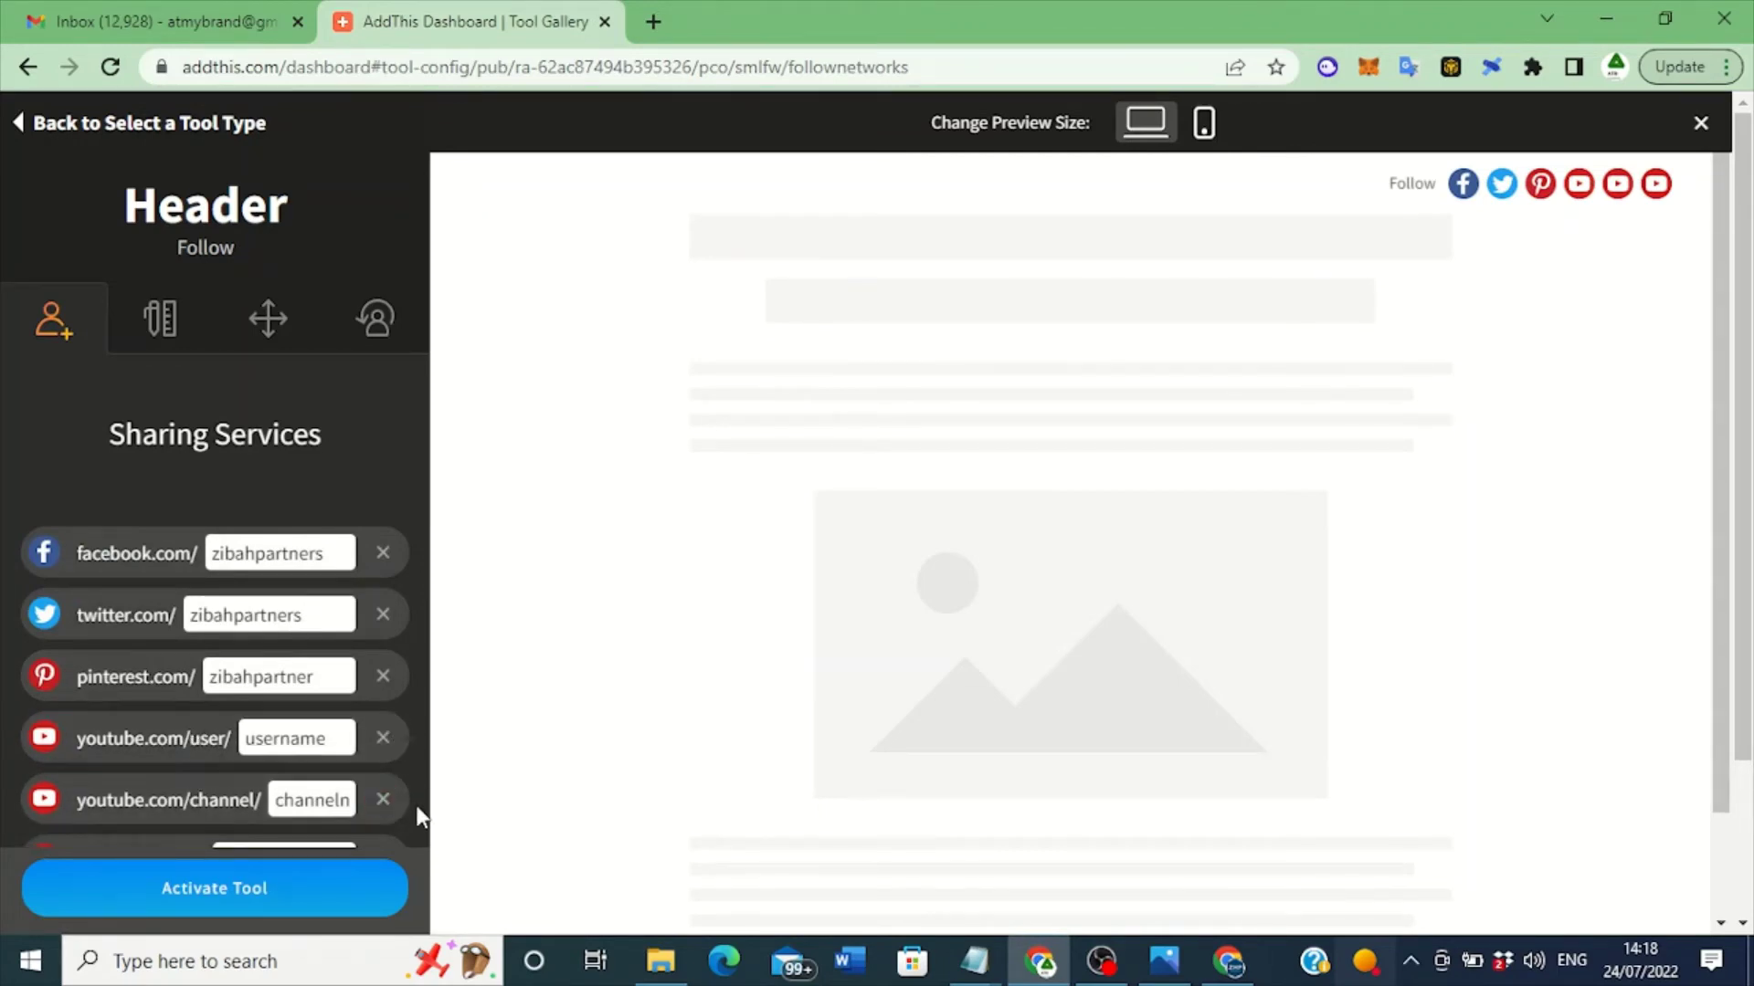
- Remove the YouTube user and custom-name entries, keeping only the youtube.com/channel entry
scroll(1732, 718, down, 2)
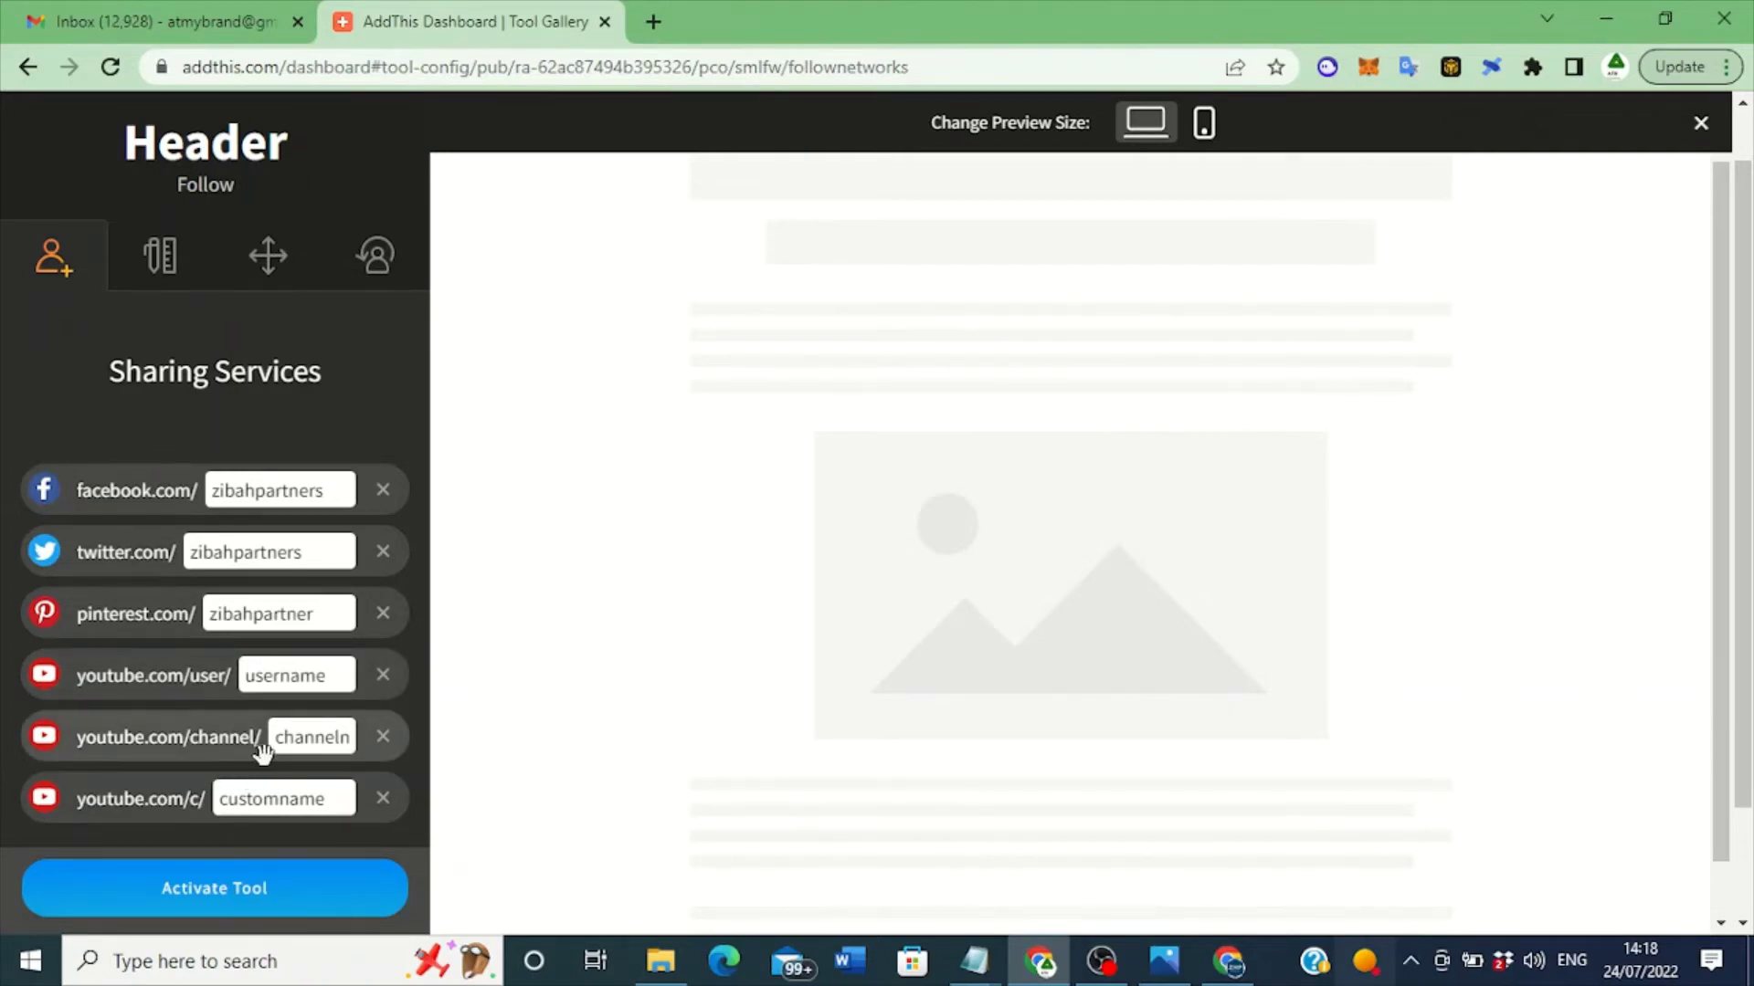
click(383, 678)
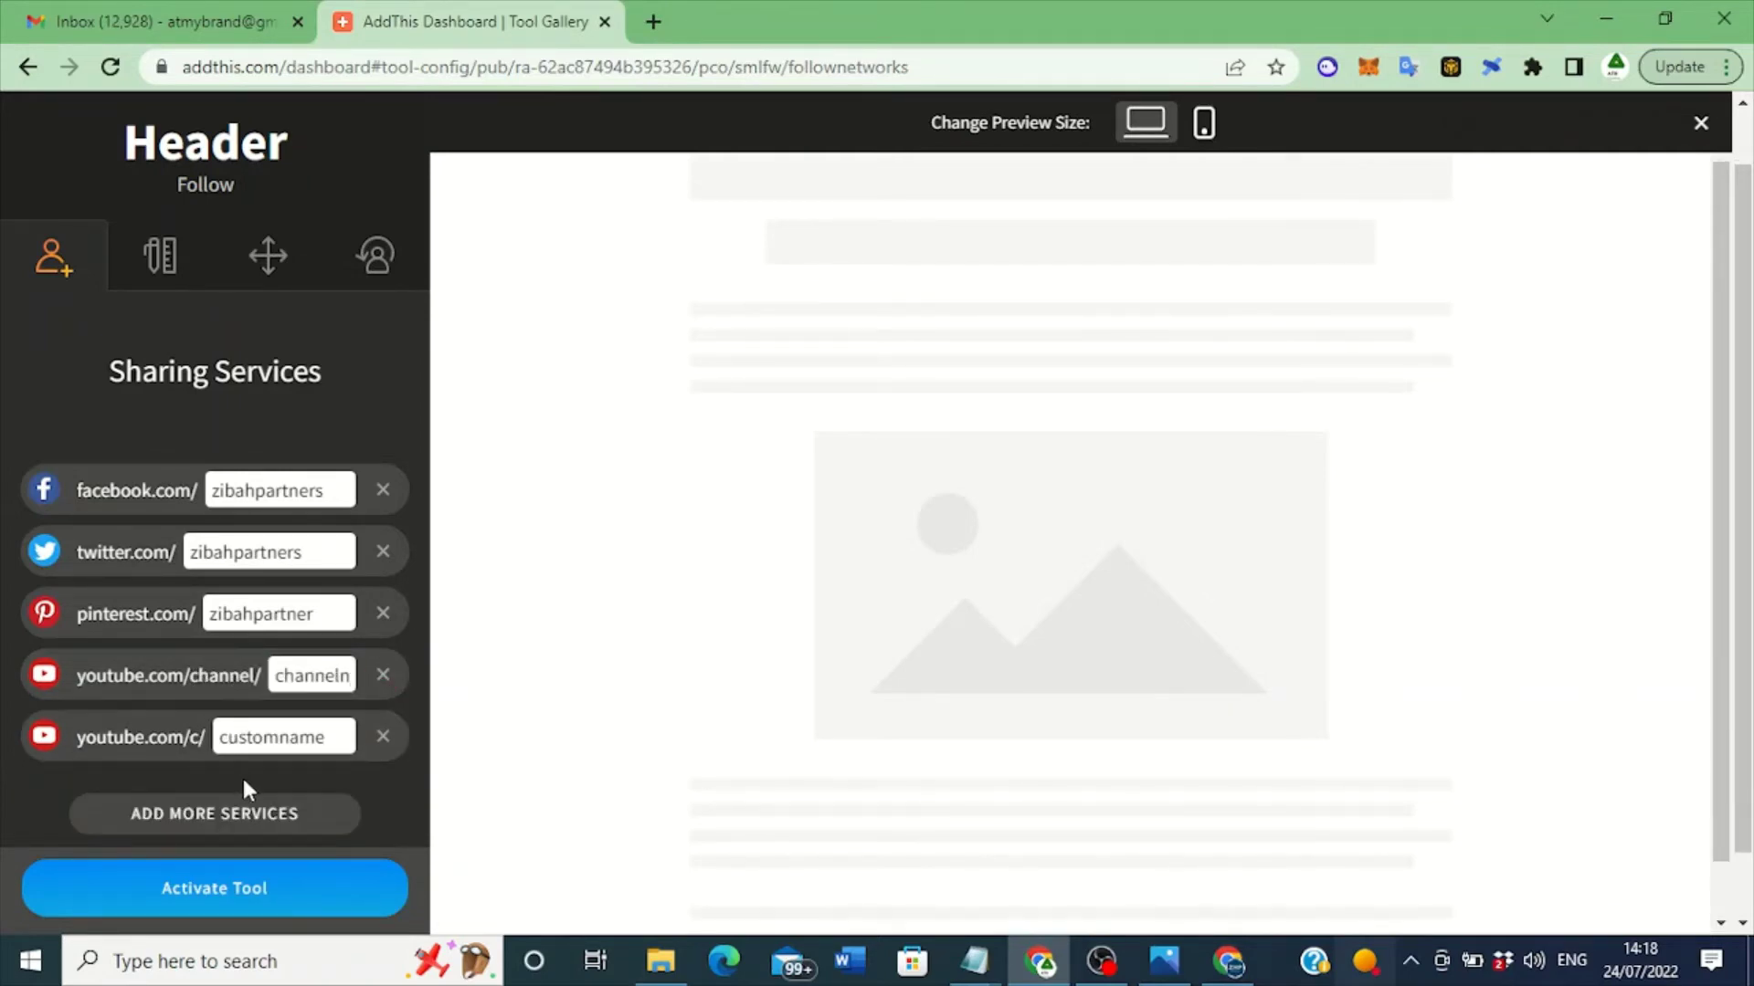
click(384, 738)
- Set the channel name of the YouTube follow entry to ZIBAHFLASHTV
click(323, 676)
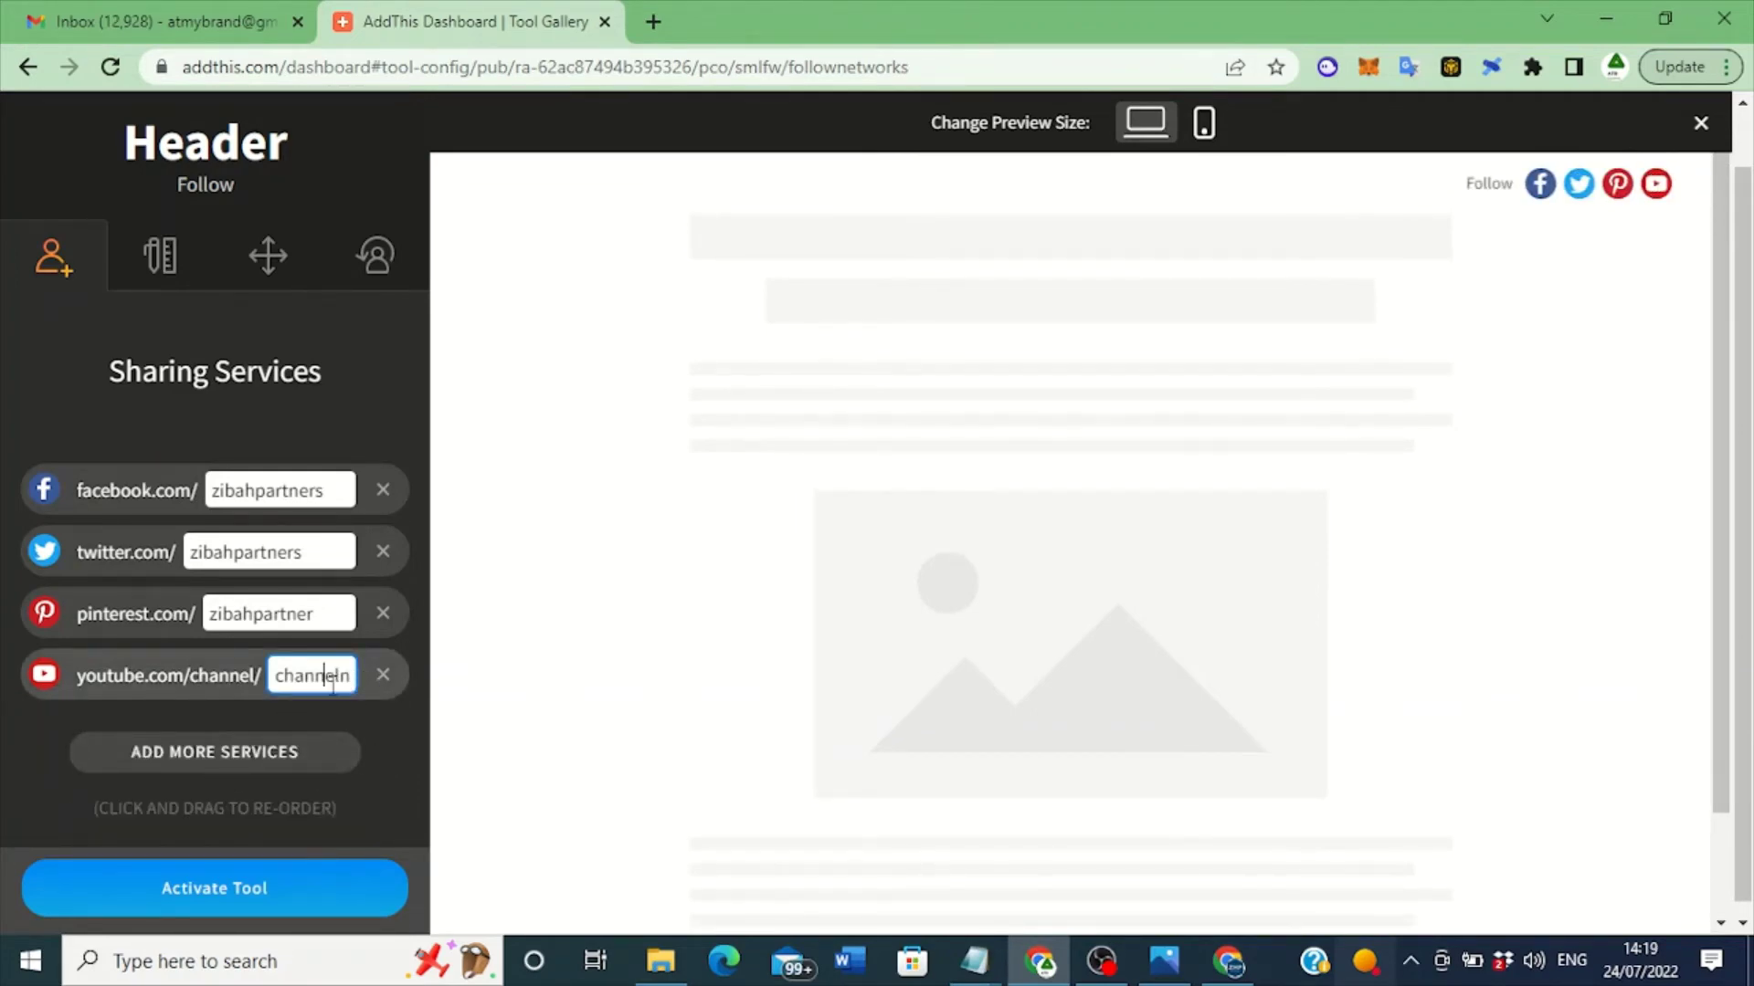
double_click(332, 685)
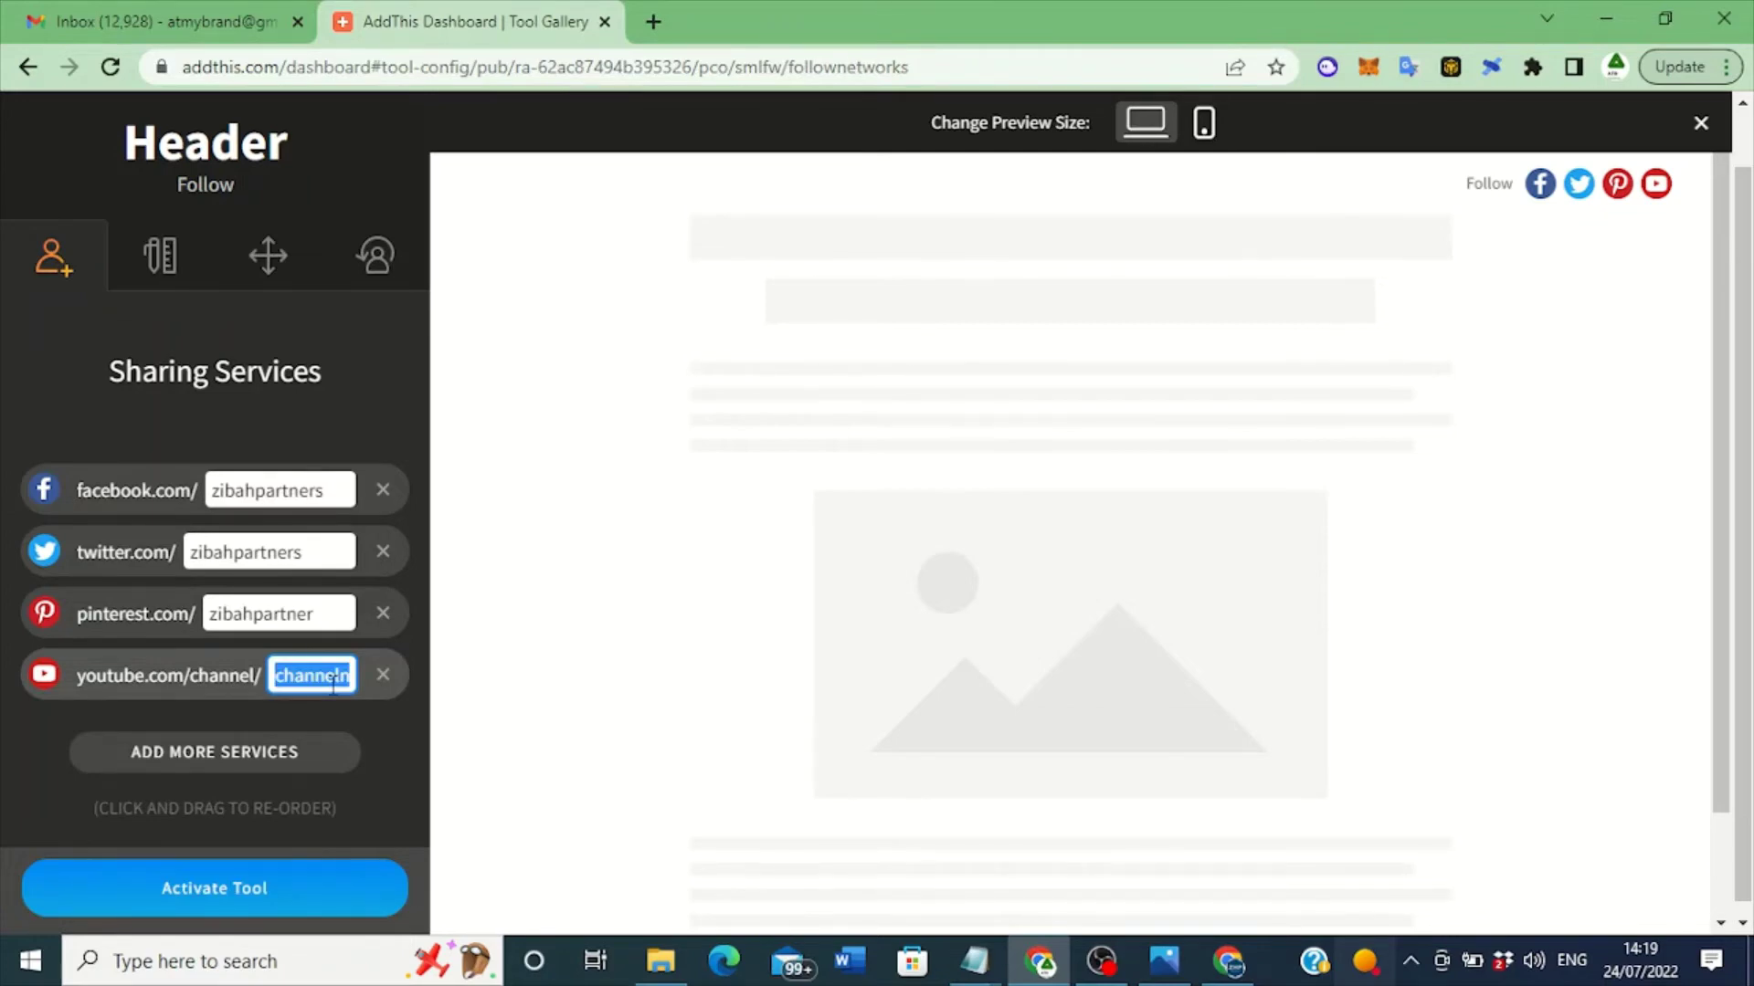
text(z)
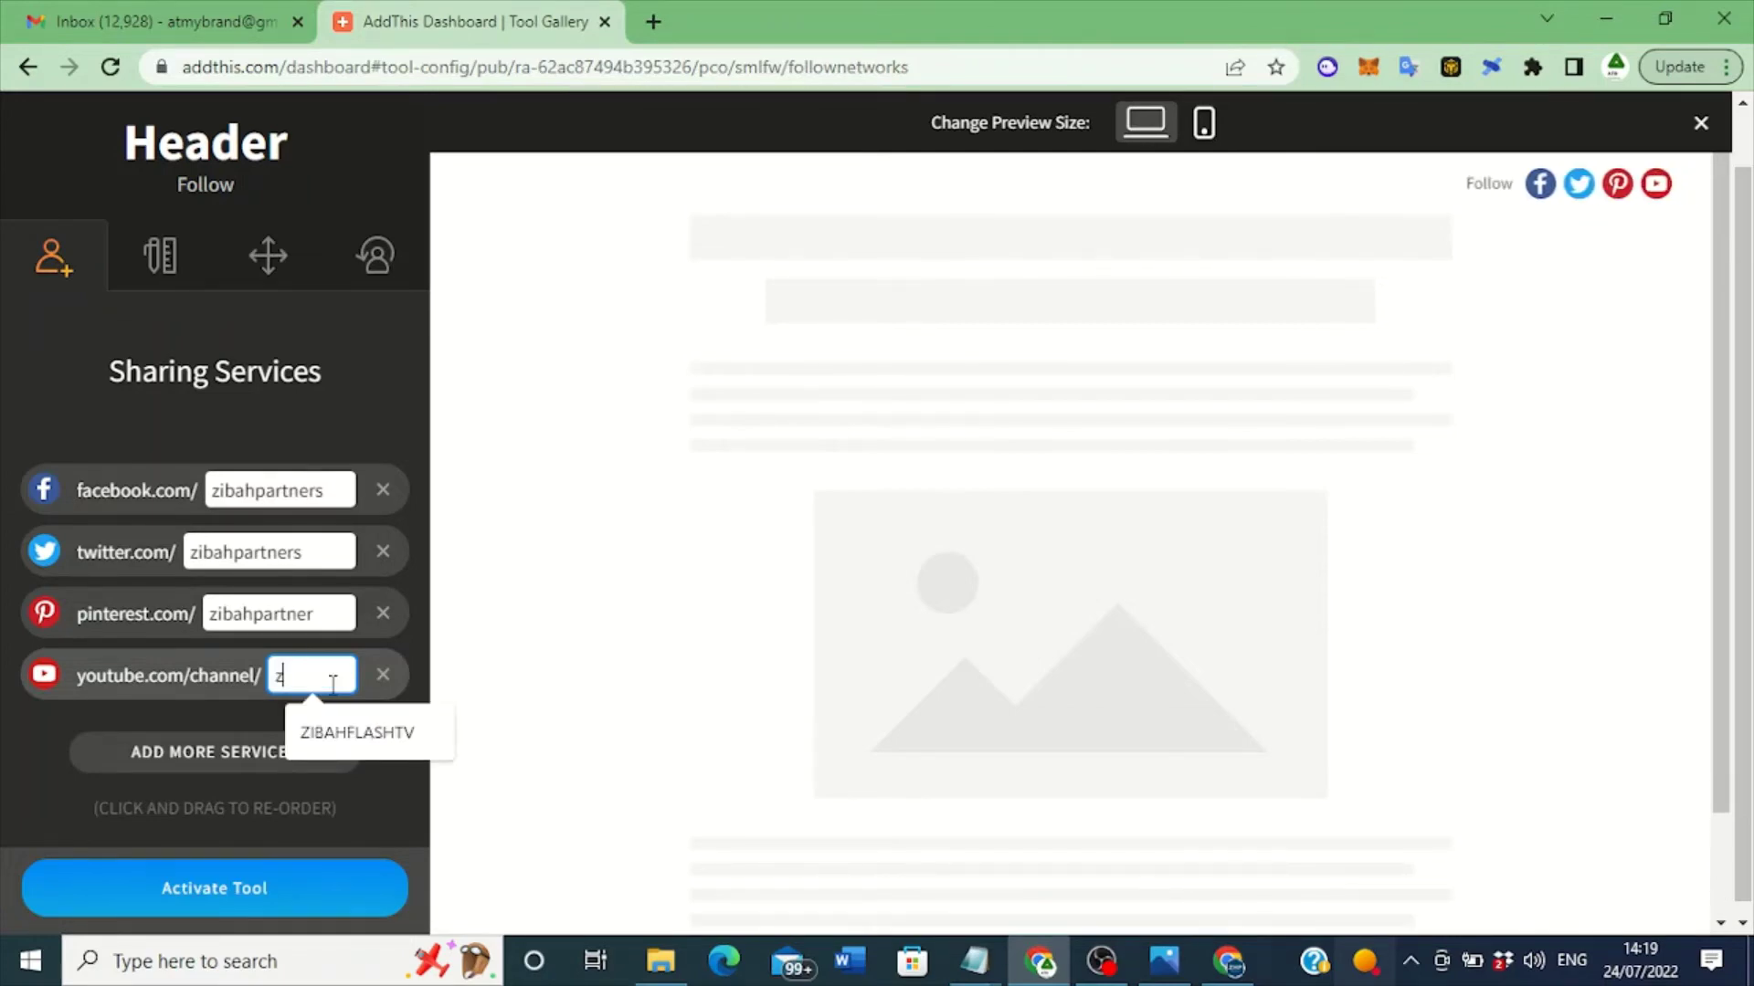
click(376, 751)
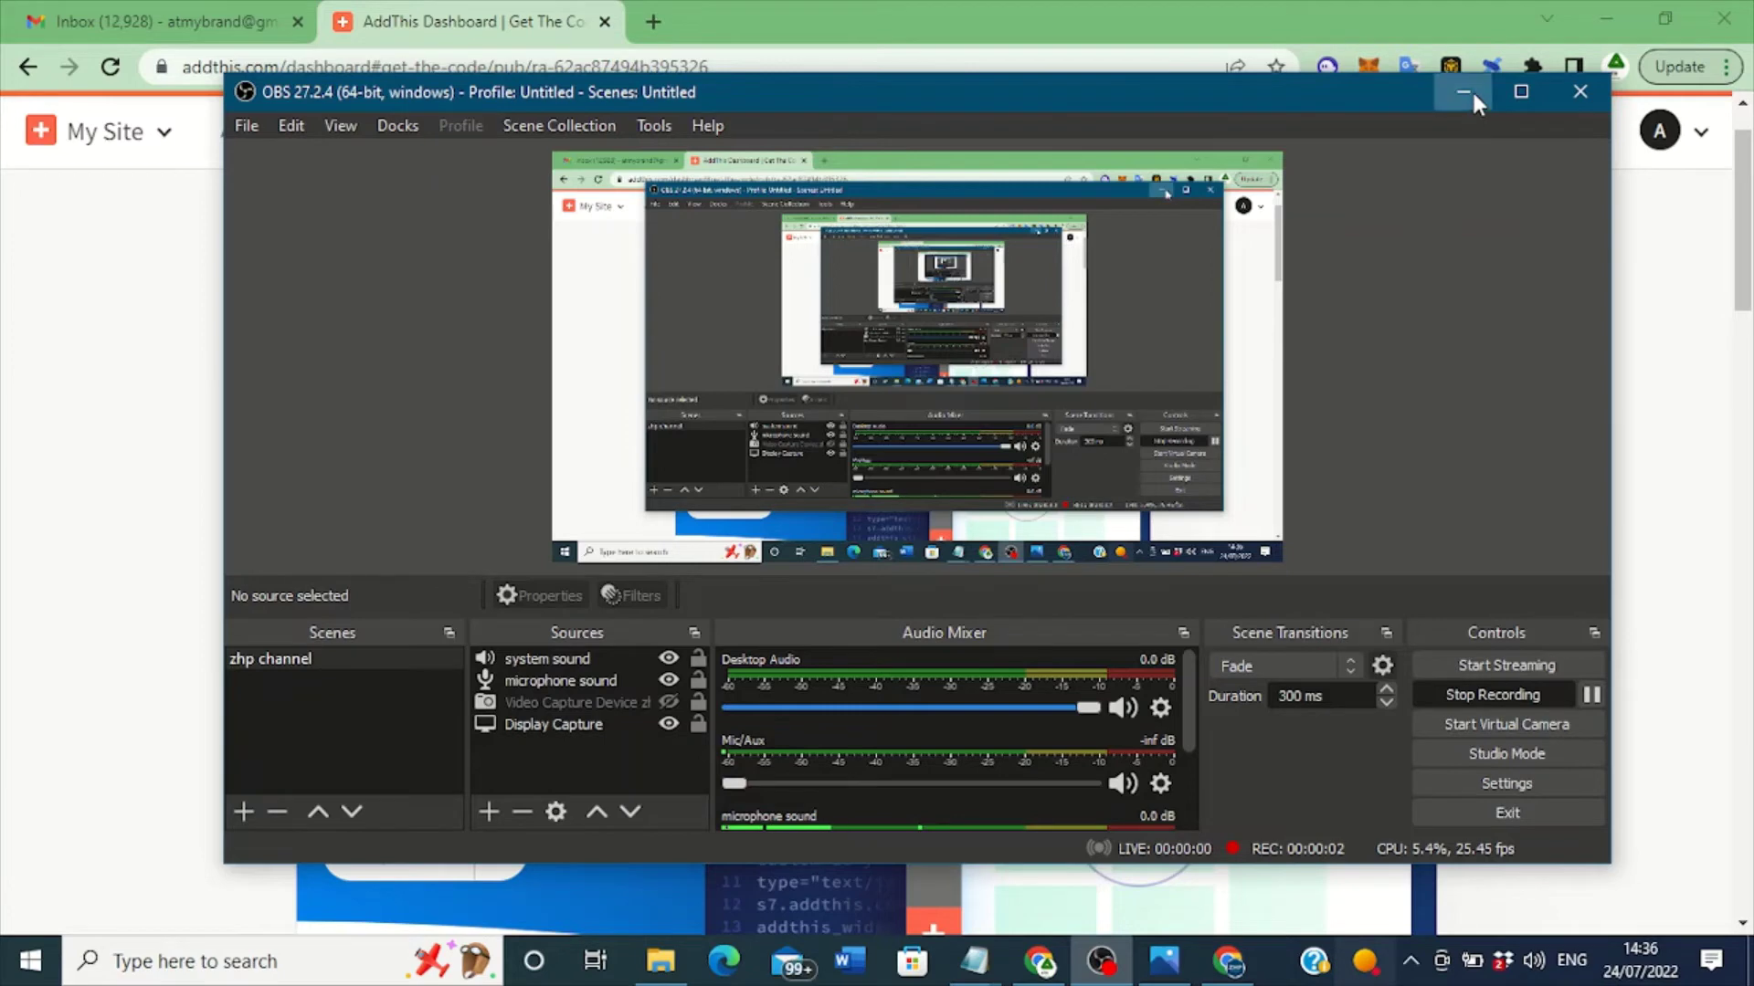
- Examine the Get The Code page's HTML website instructions for copying the AddThis snippet and pasting it into the site
click(1471, 89)
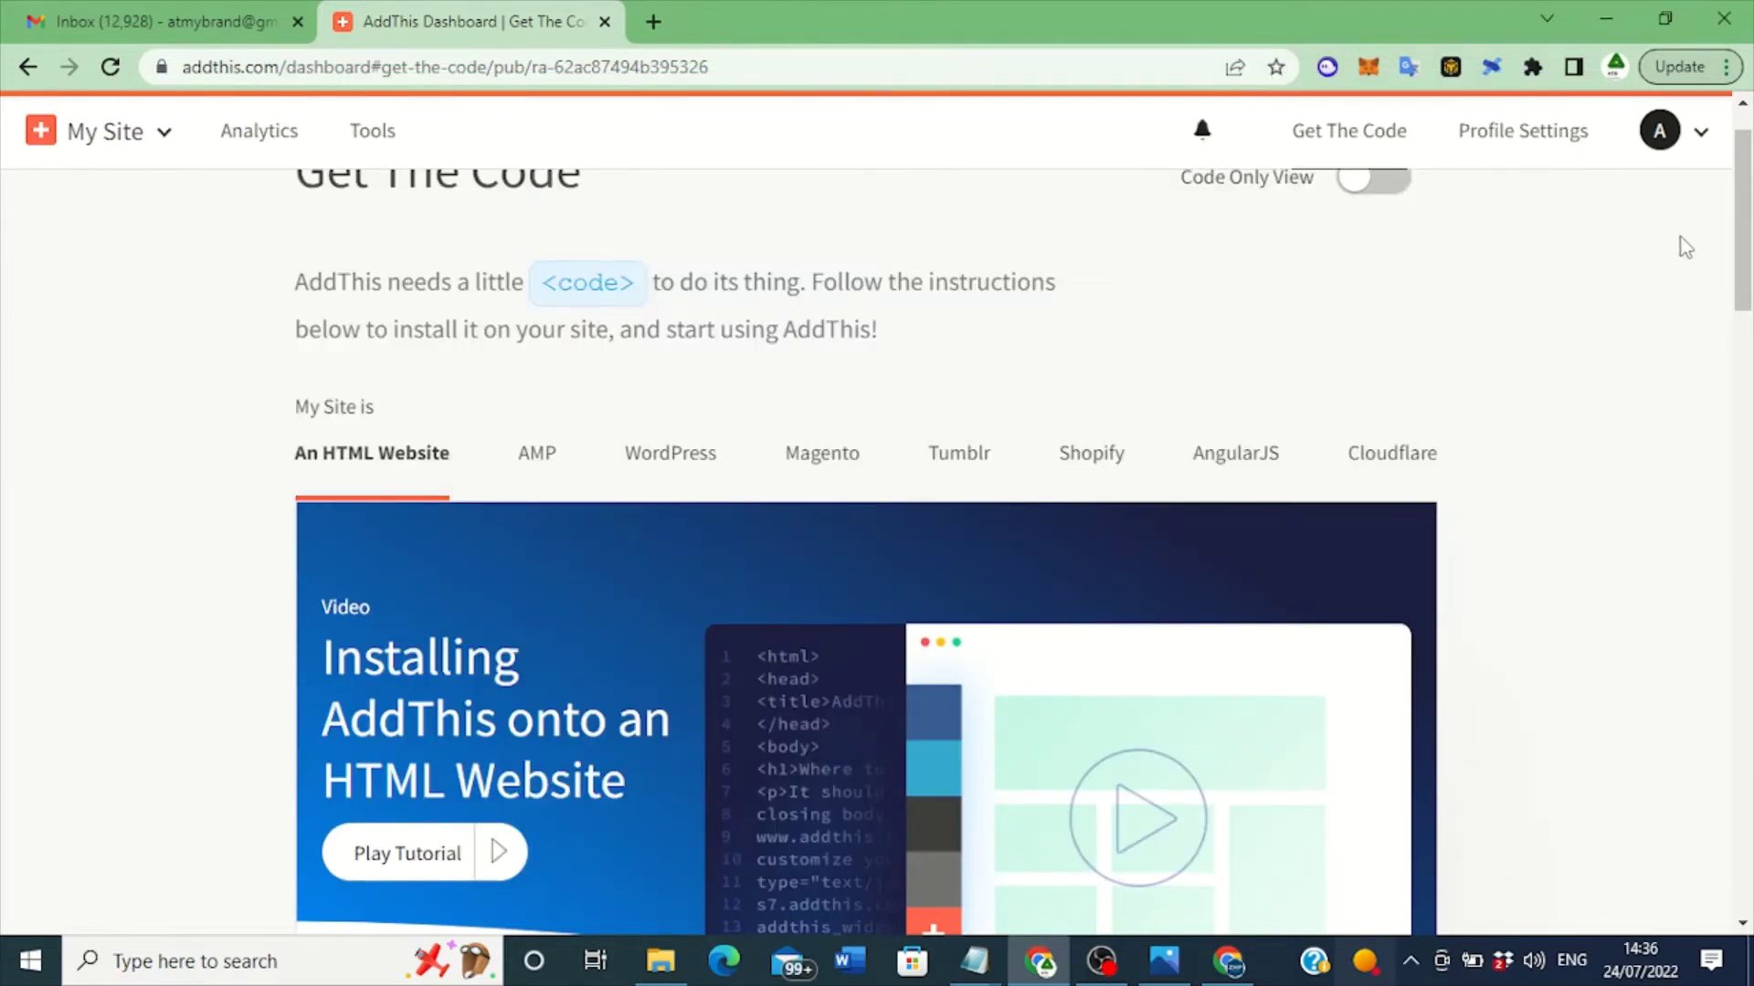
scroll(1740, 265, up, 2)
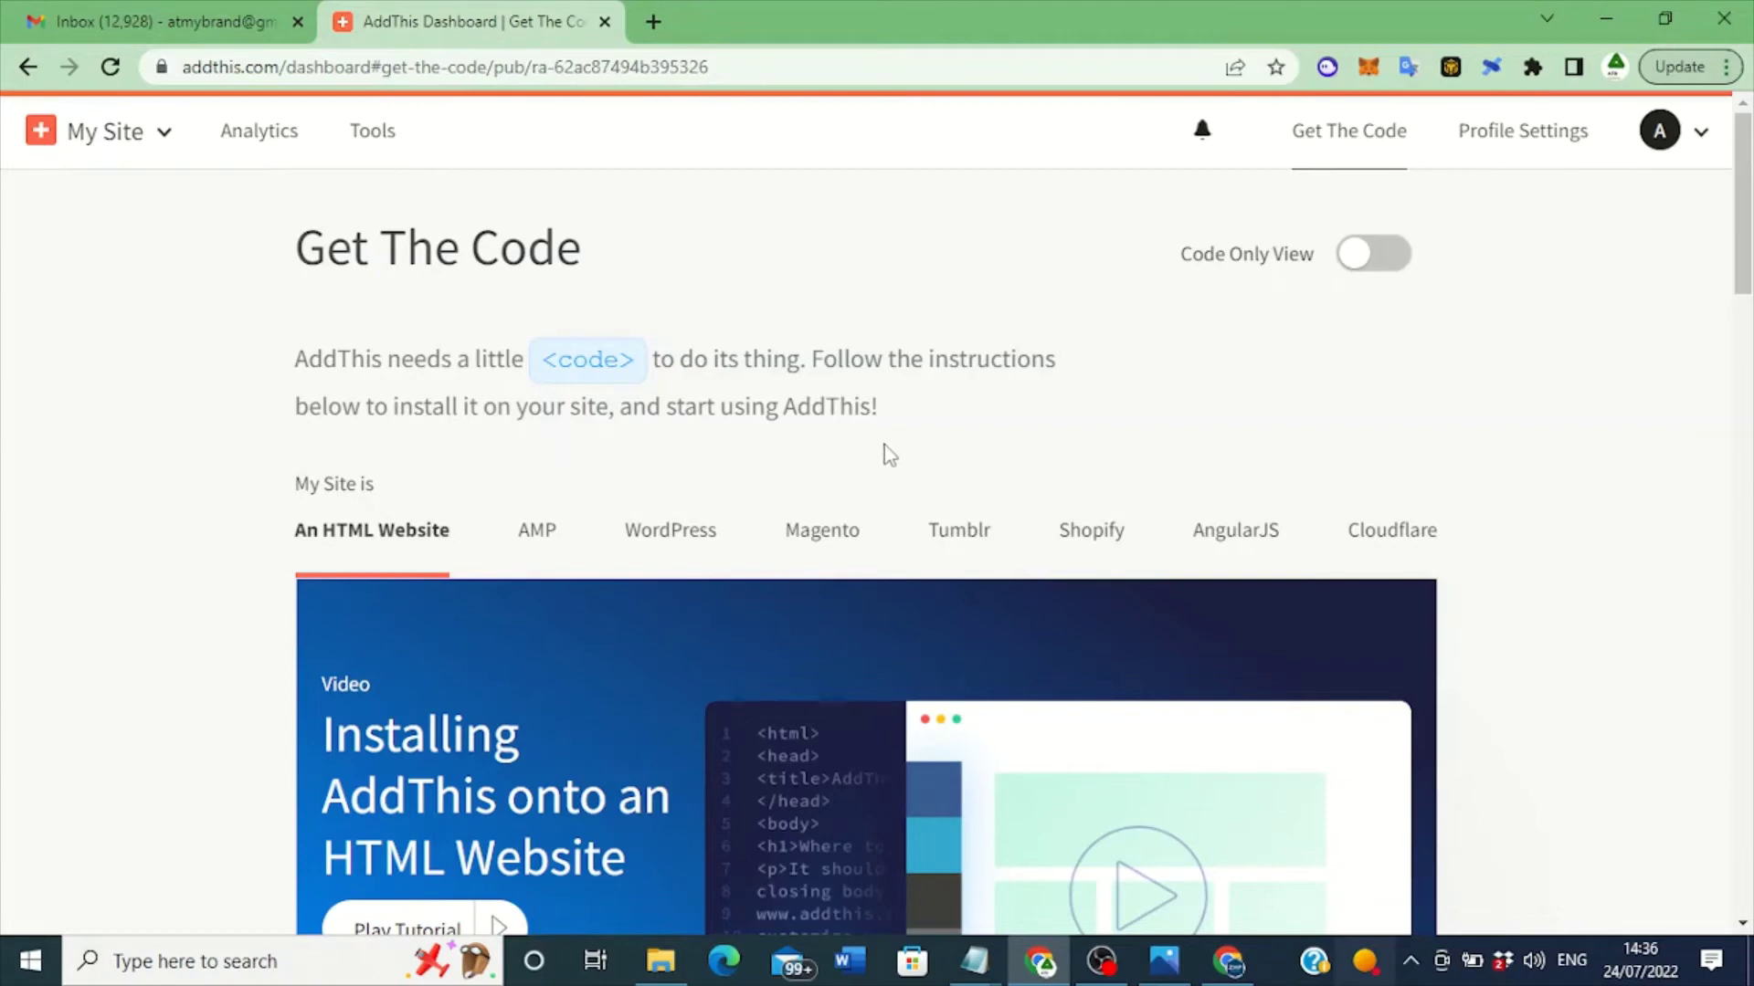
scroll(1749, 269, down, 2)
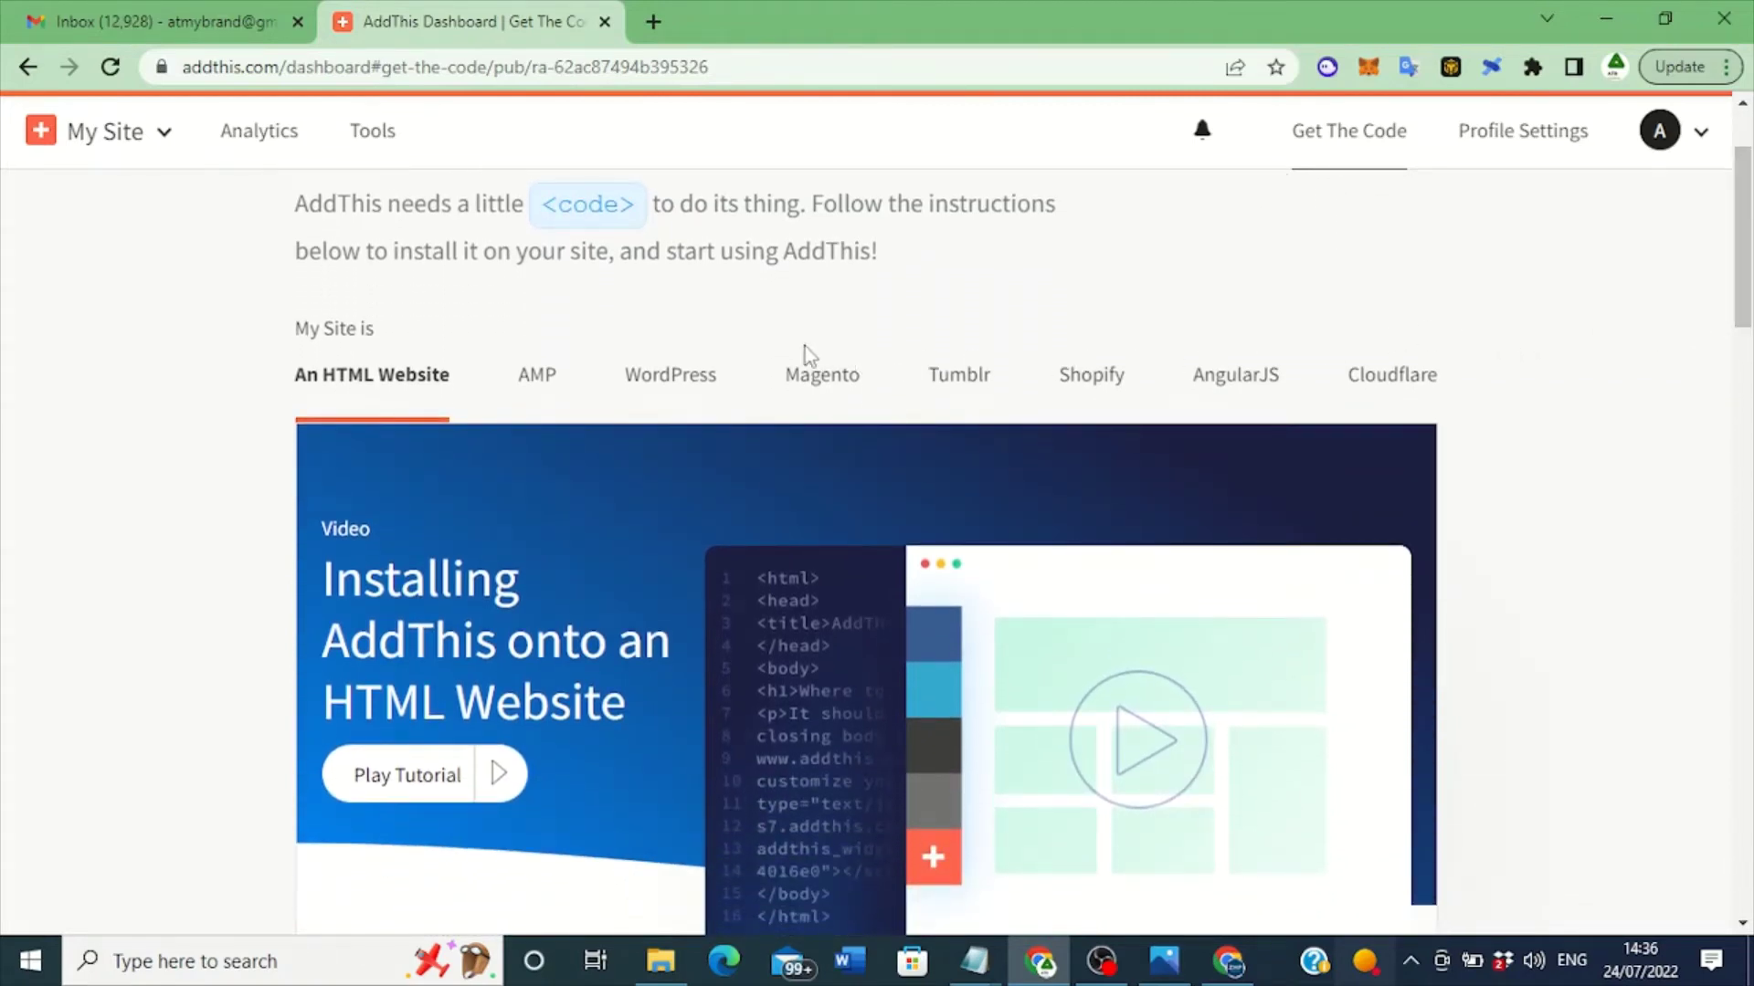
drag(1744, 311, 1746, 451)
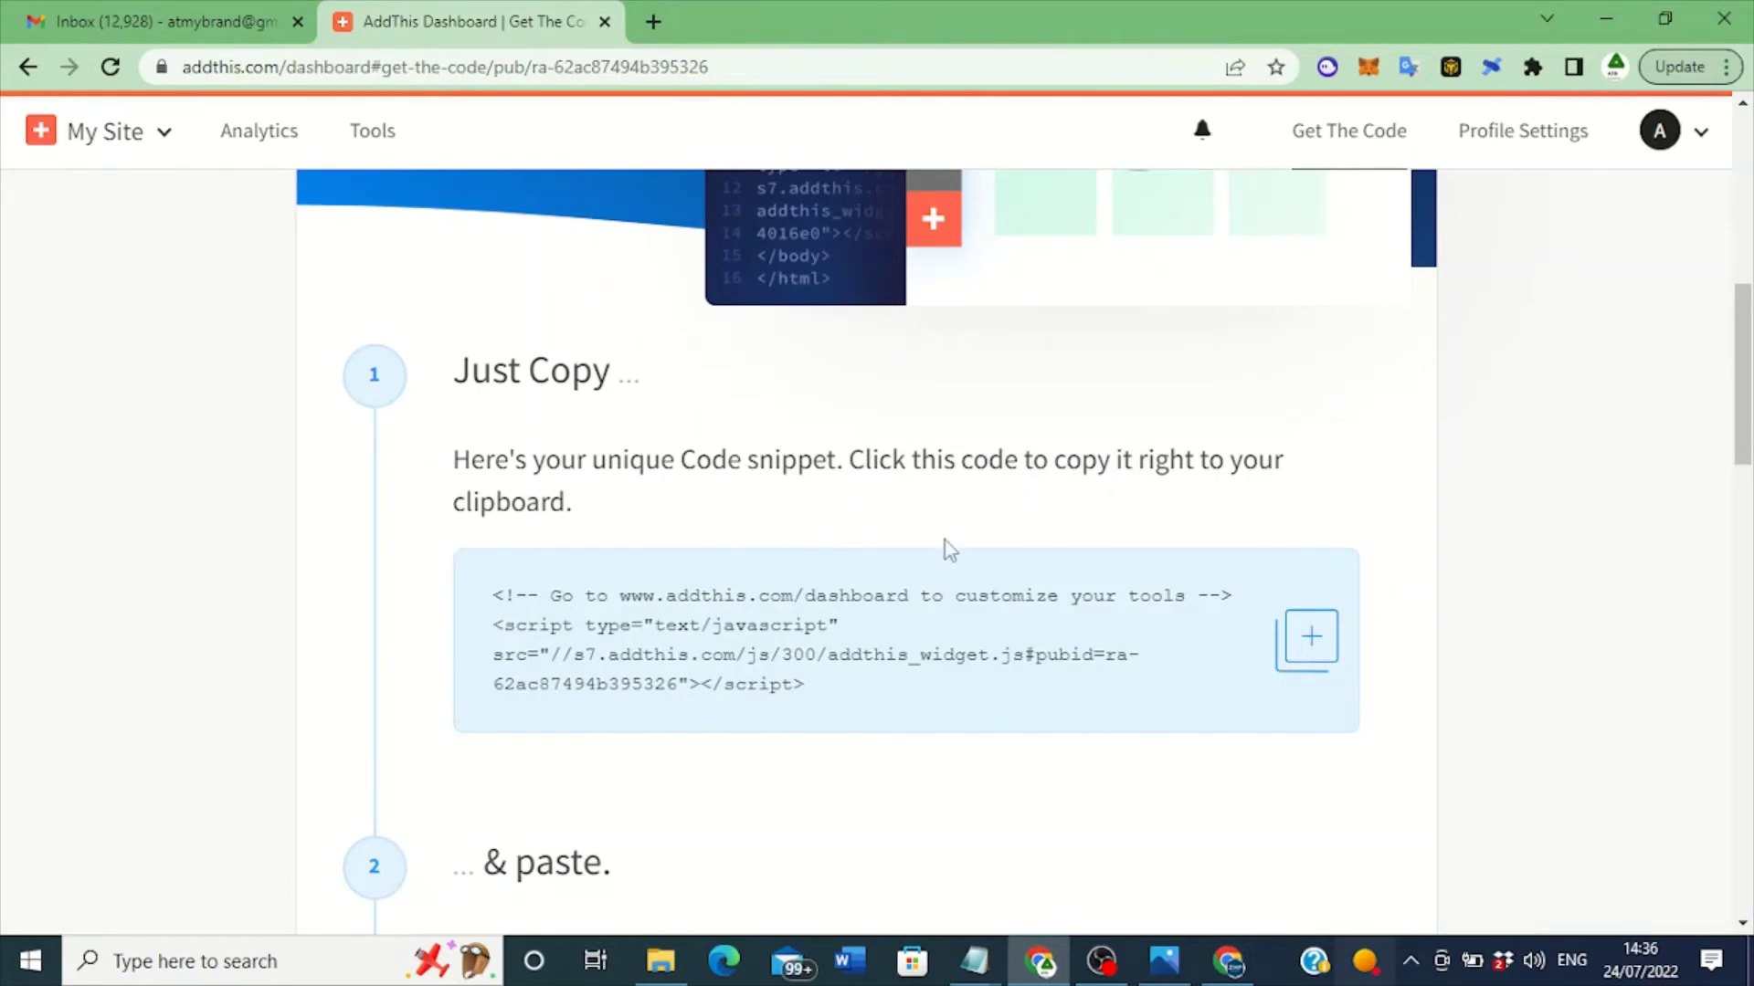
scroll(1746, 444, down, 2)
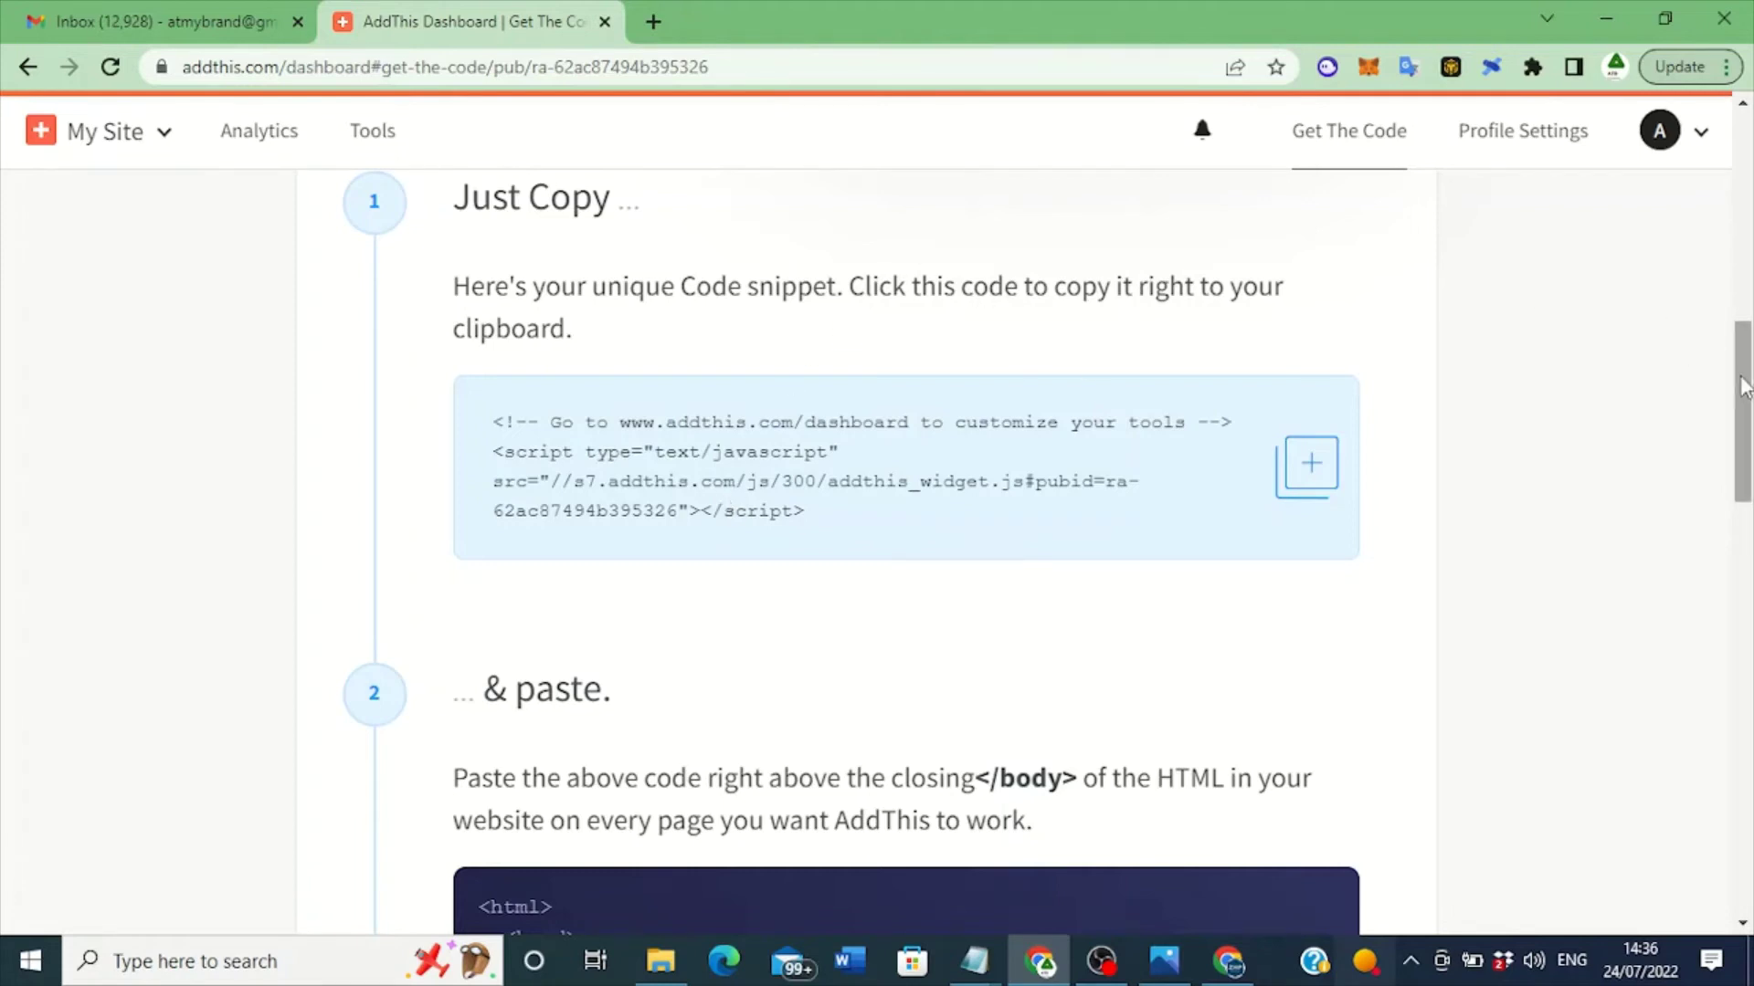
- Copy the unique AddThis code snippet from the Just Copy section to the clipboard
scroll(1746, 326, up, 3)
drag(1746, 326, 1735, 391)
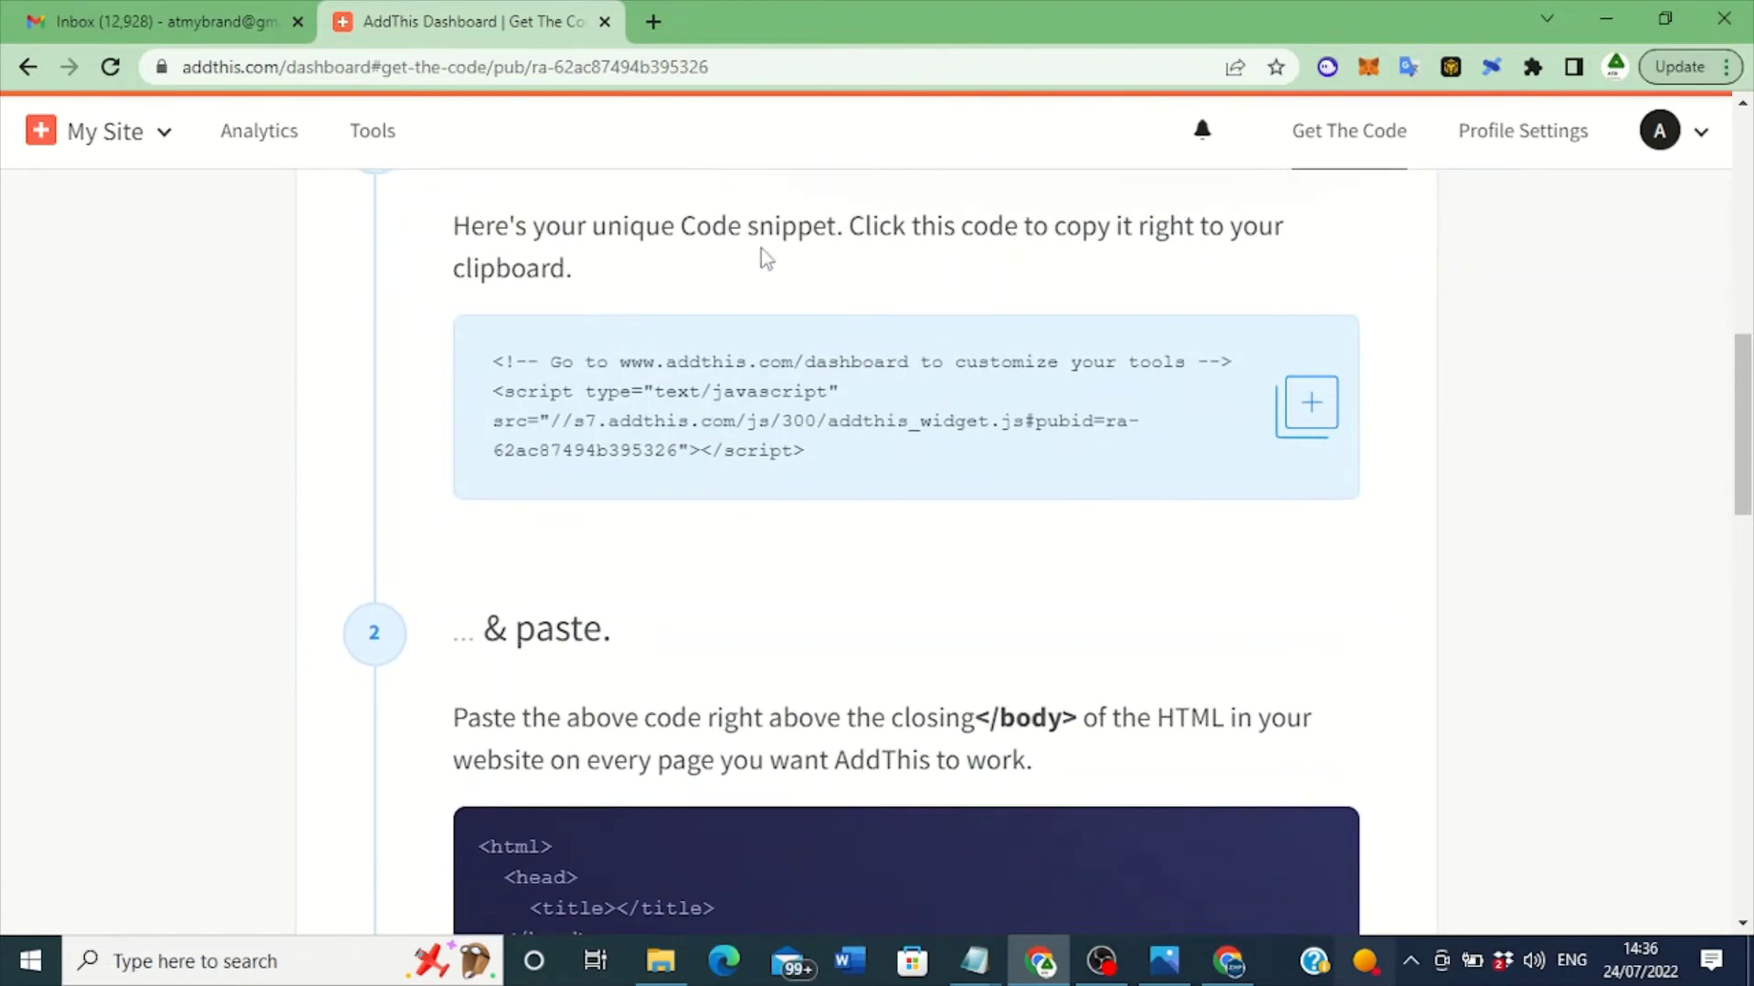
mouse_move(1748, 413)
mouse_down()
mouse_move(1747, 462)
mouse_move(1735, 405)
mouse_move(1725, 413)
mouse_up()
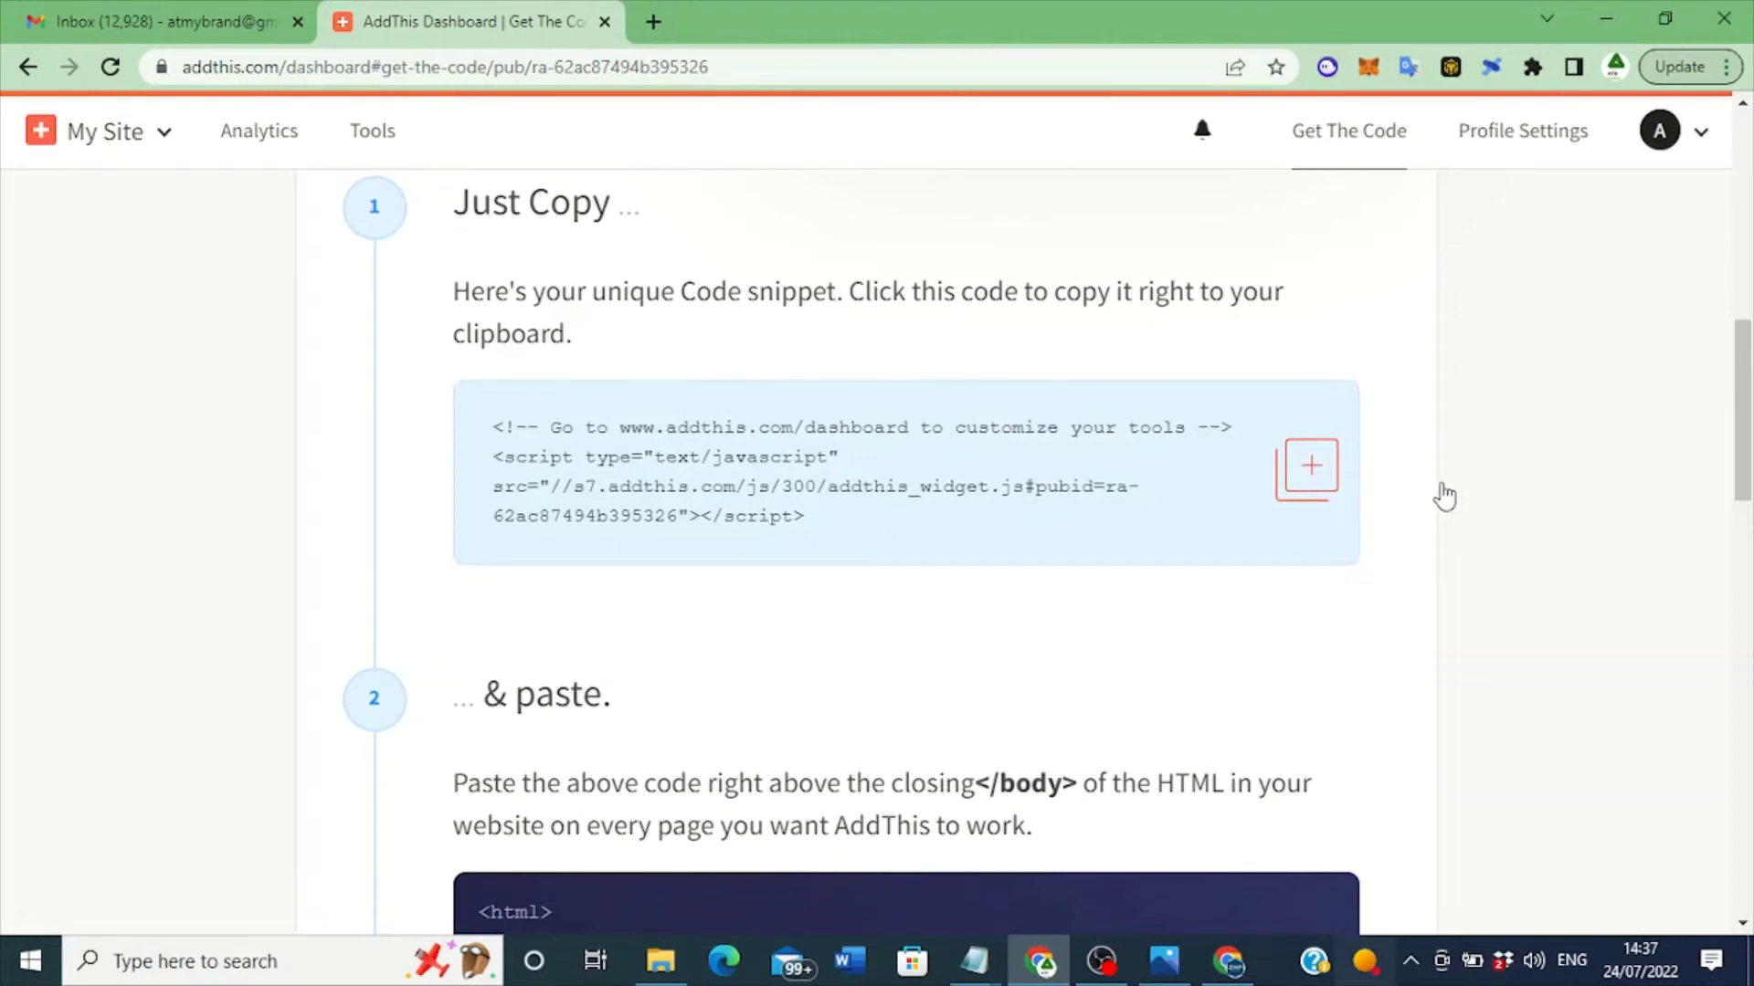
click(1308, 477)
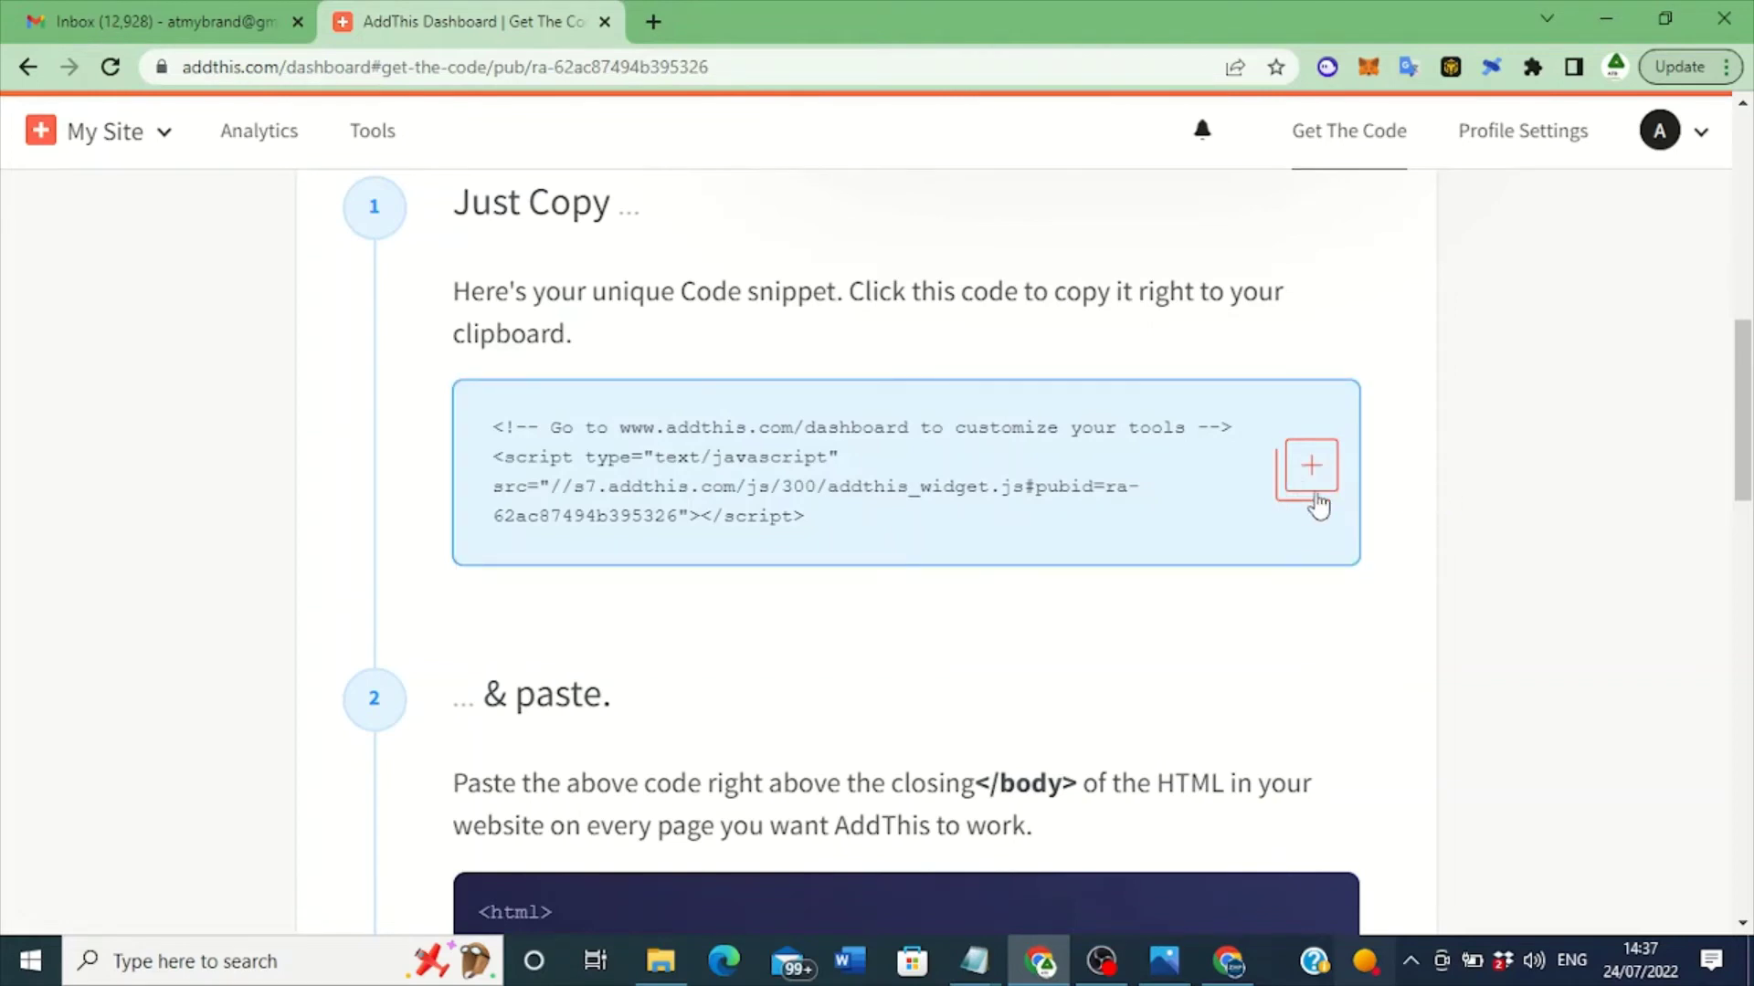
click(1307, 468)
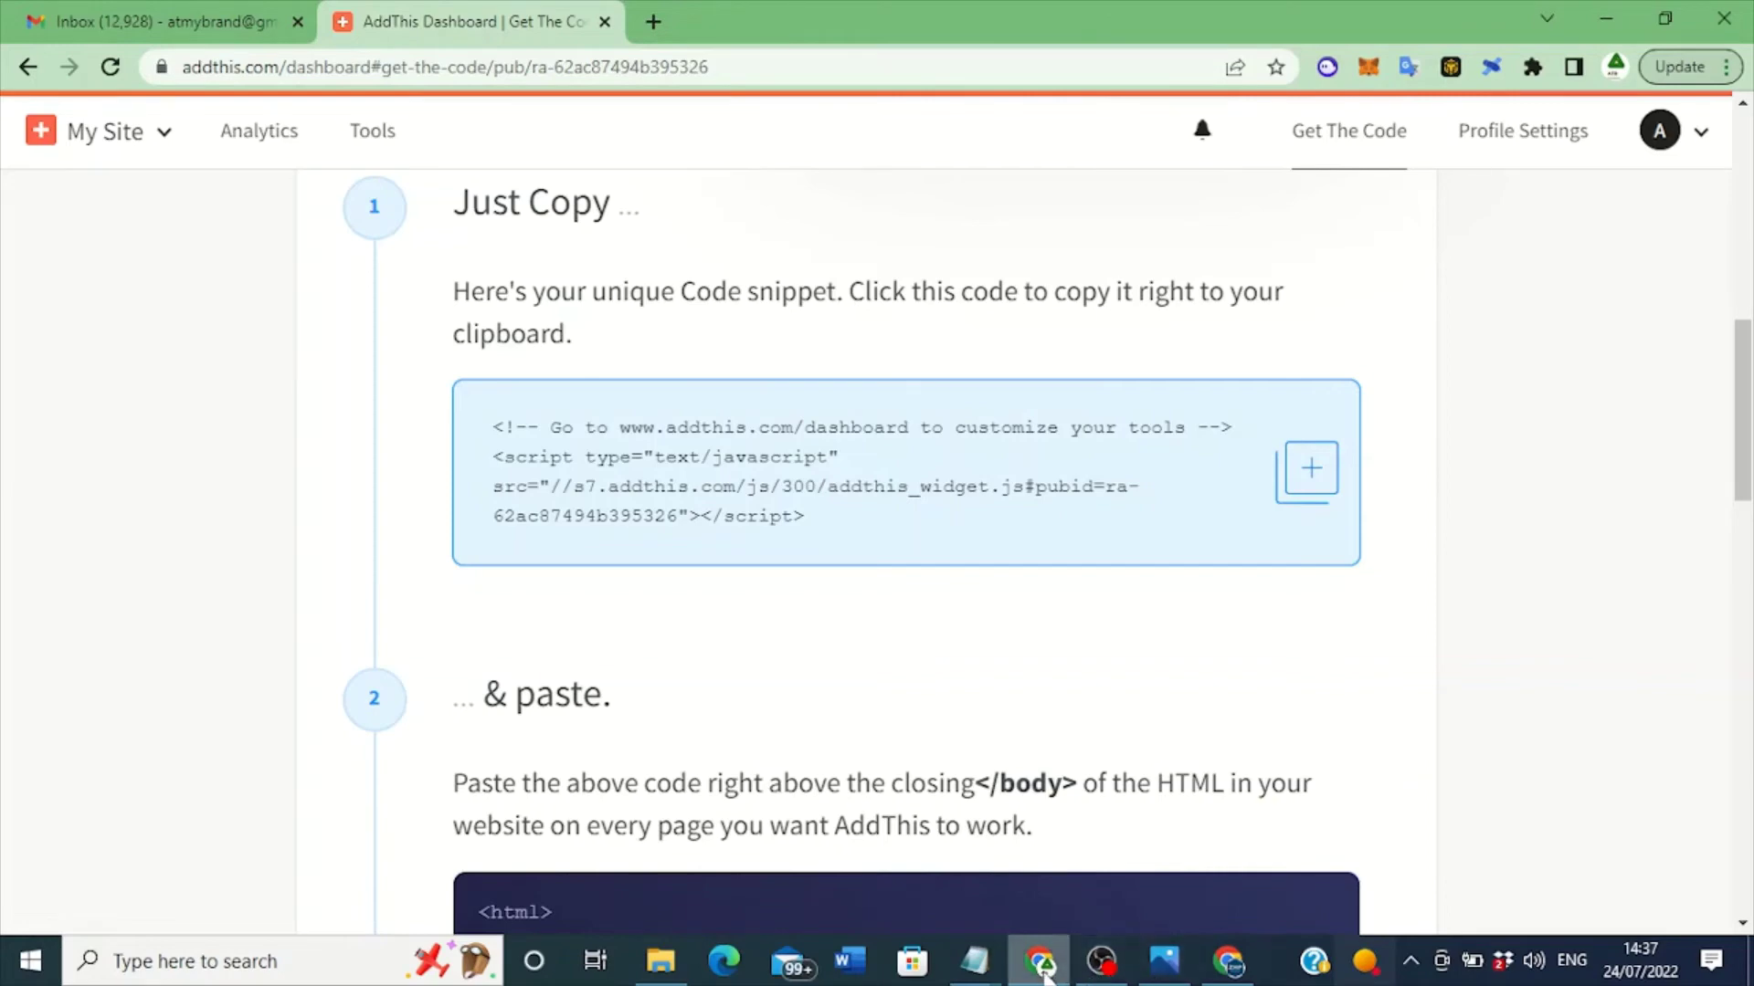
- Switch to the browser window with Blogger and open the Zibah Partners blog's layout page
click(1230, 970)
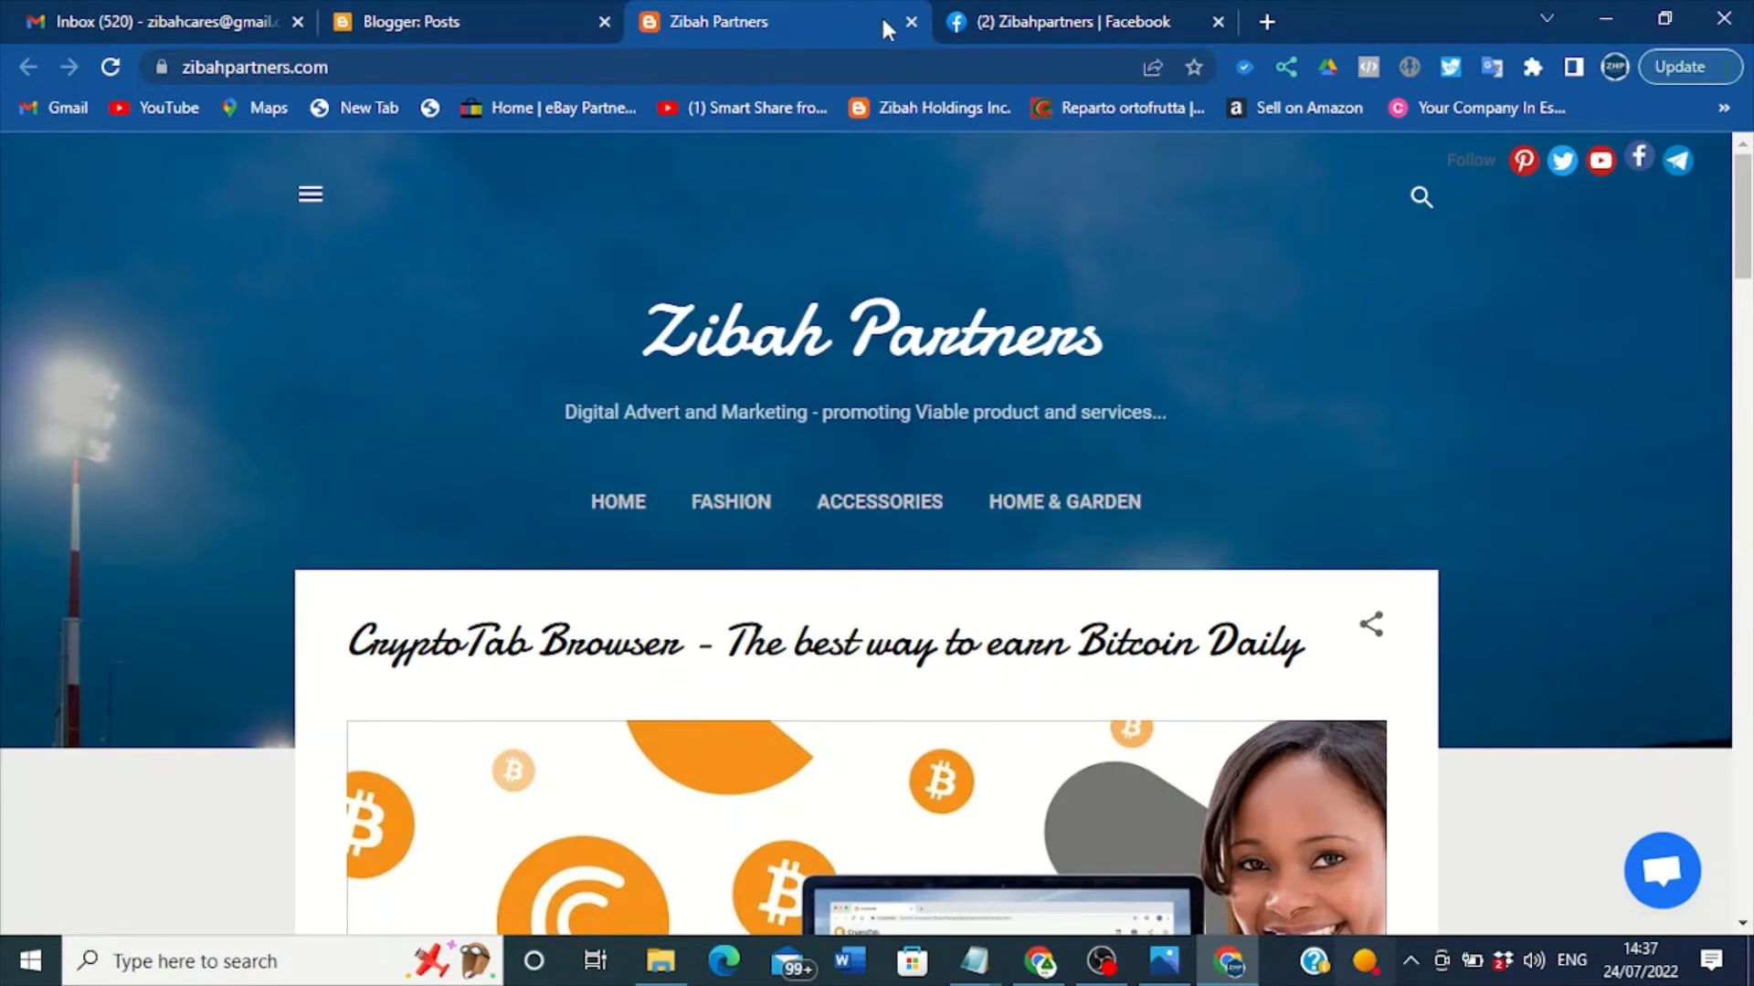
click(504, 21)
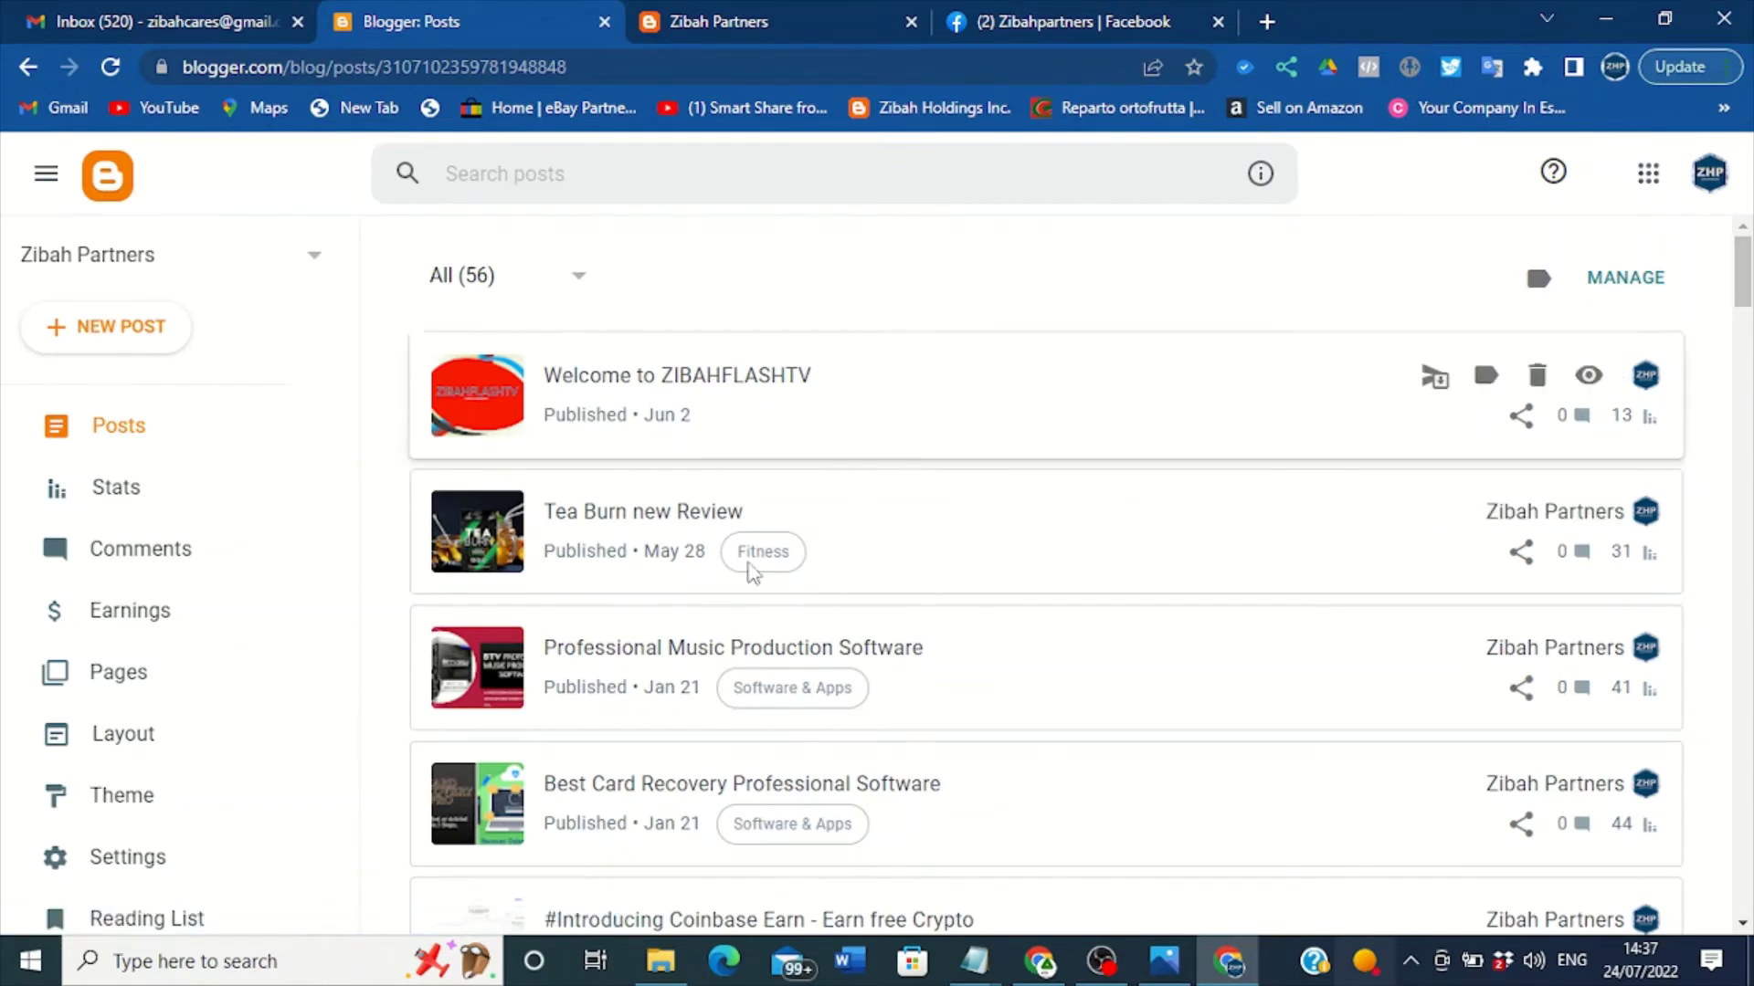
click(124, 737)
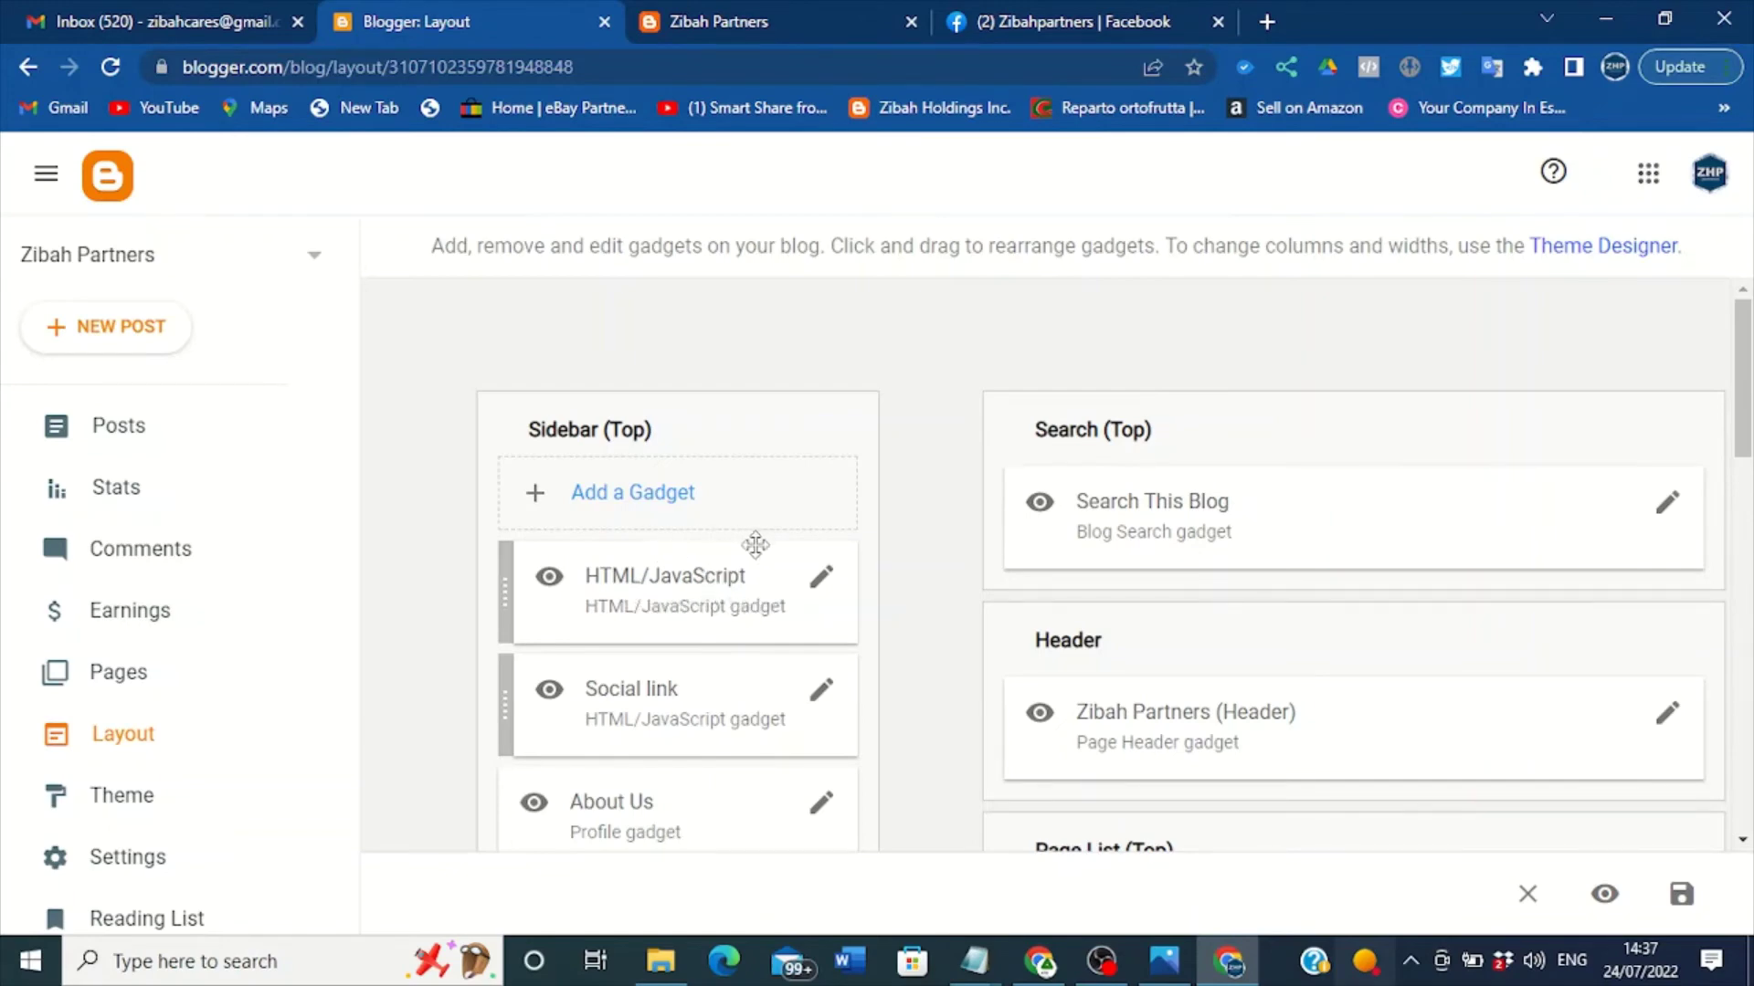
click(616, 500)
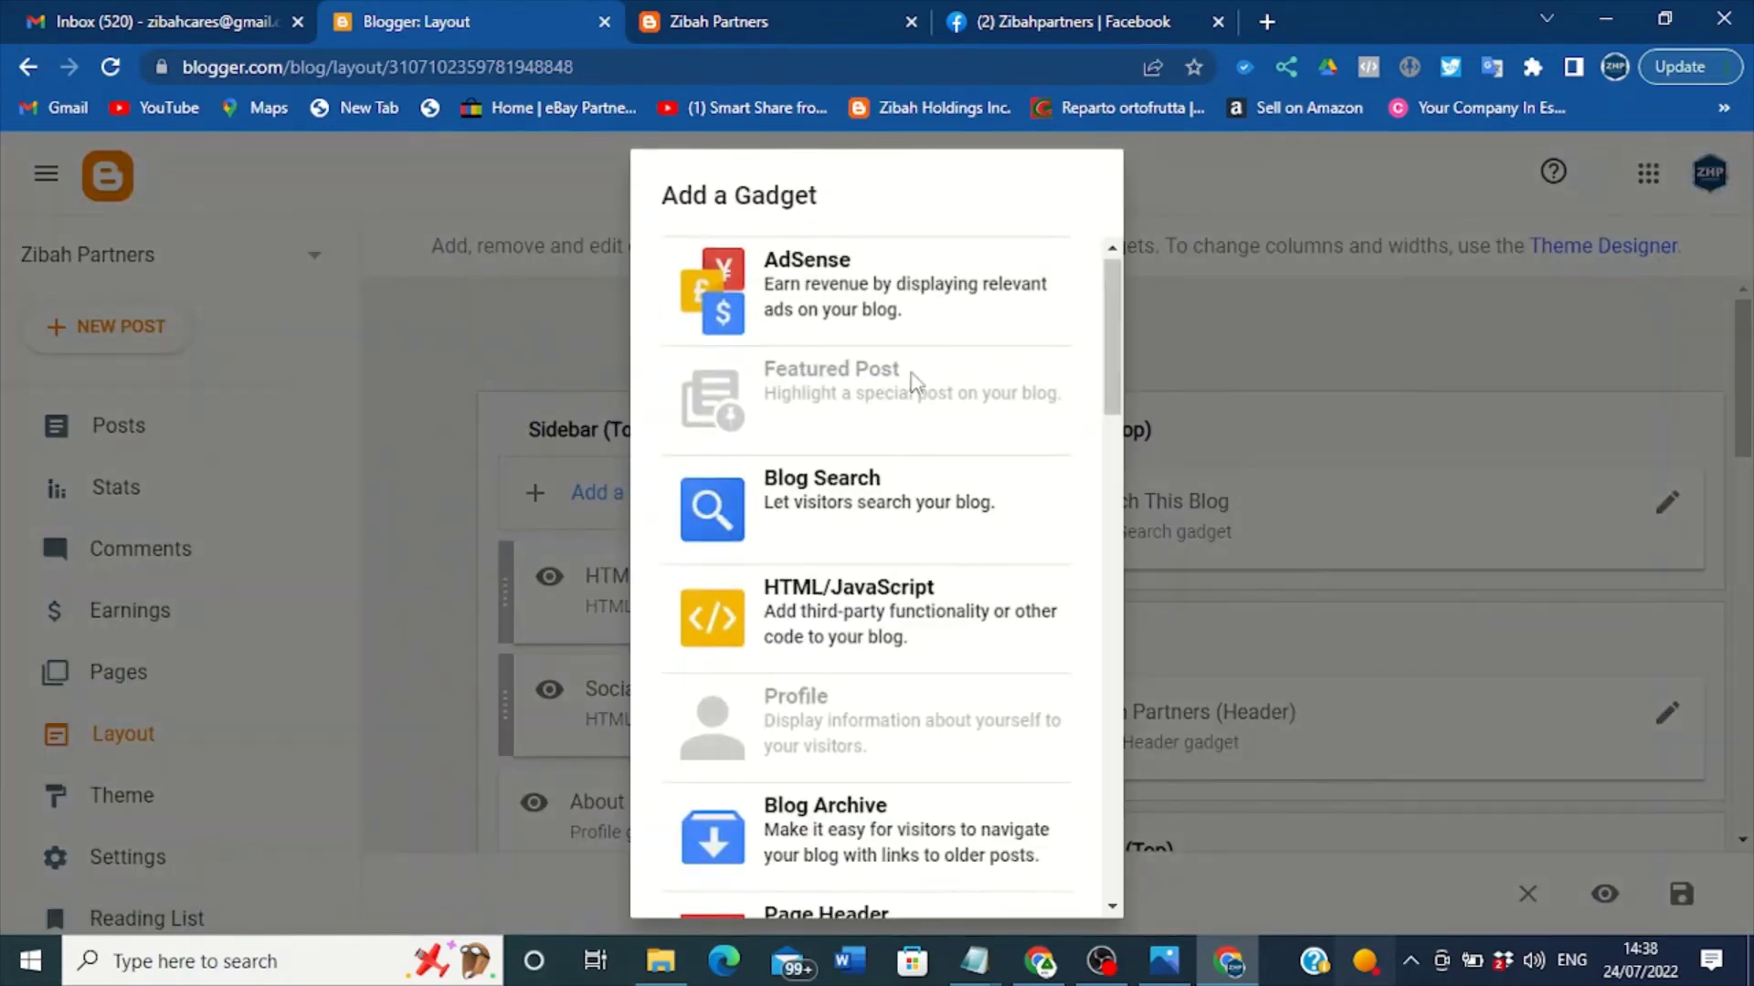
drag(1109, 354, 1116, 393)
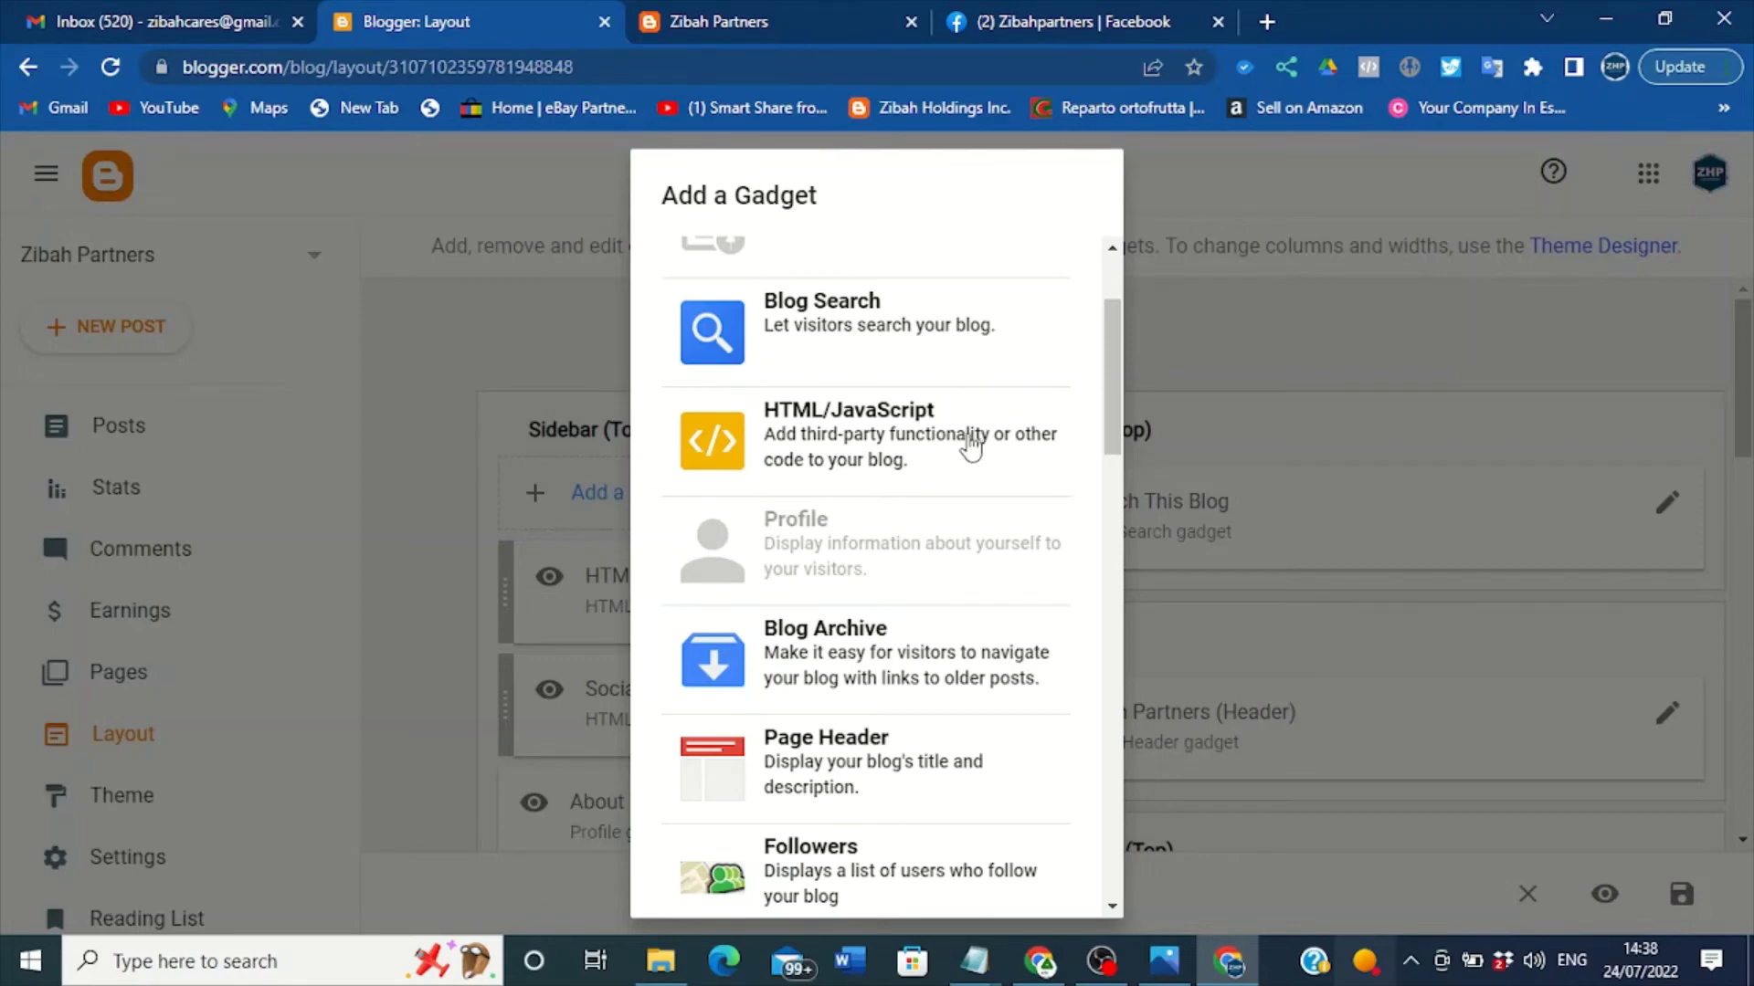
click(1197, 177)
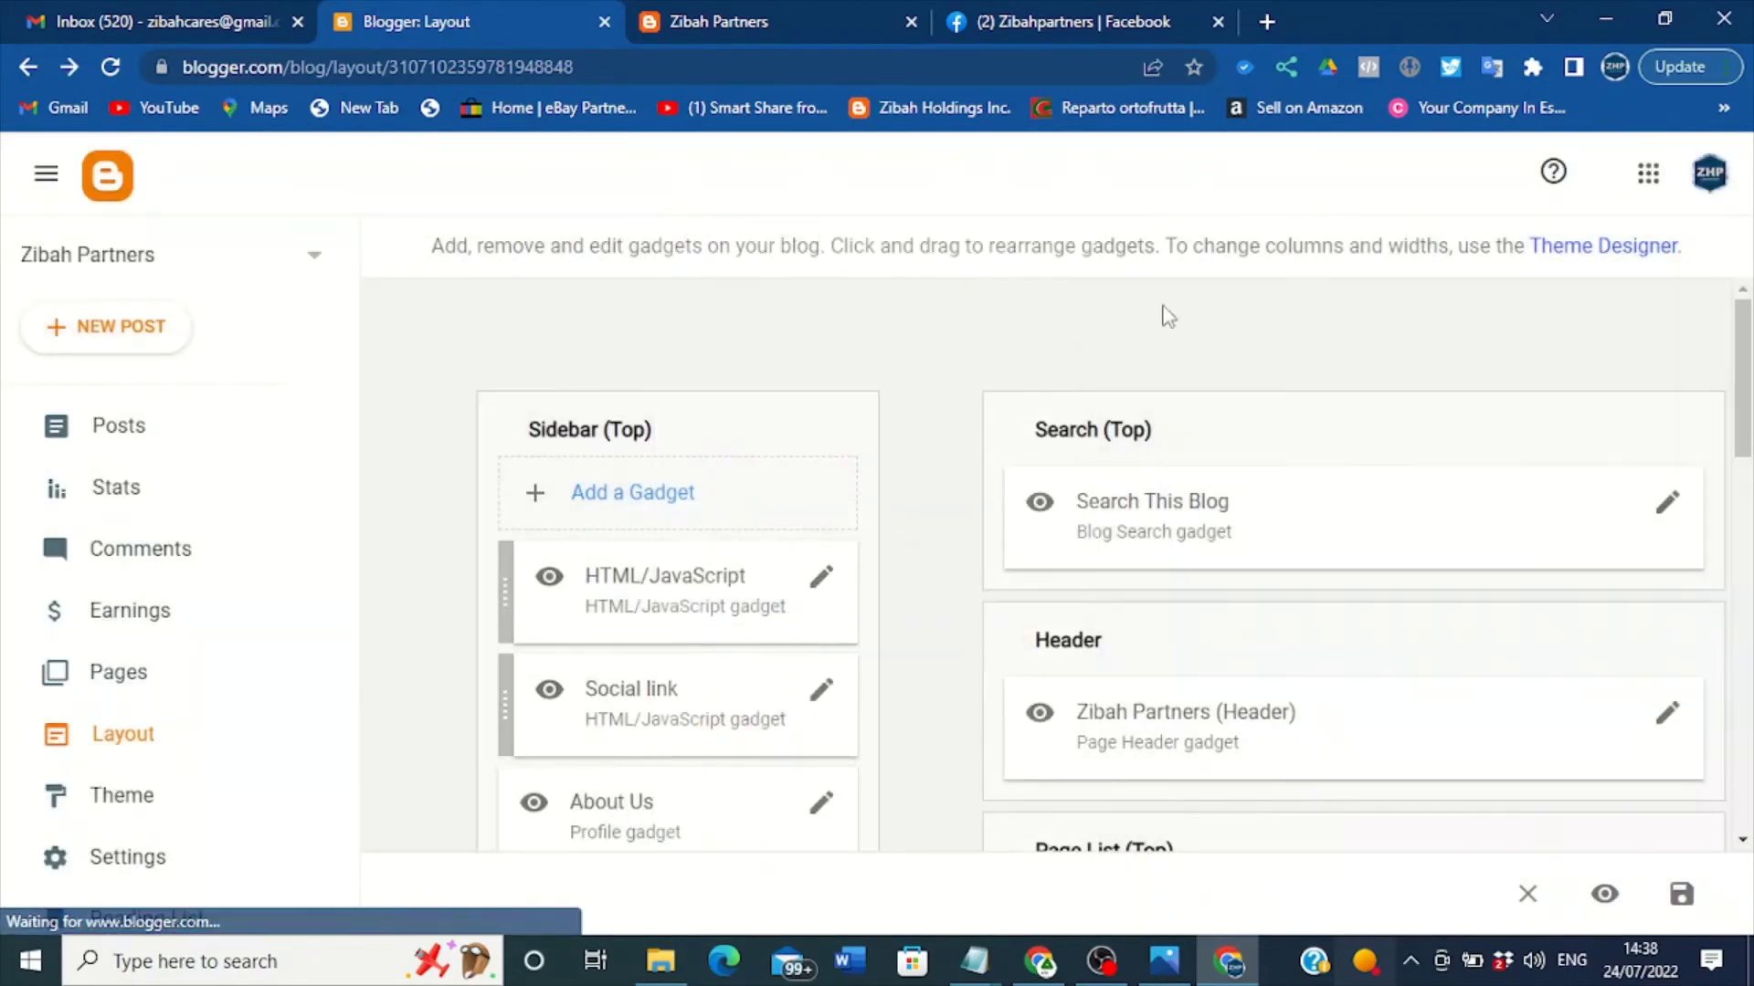
click(822, 581)
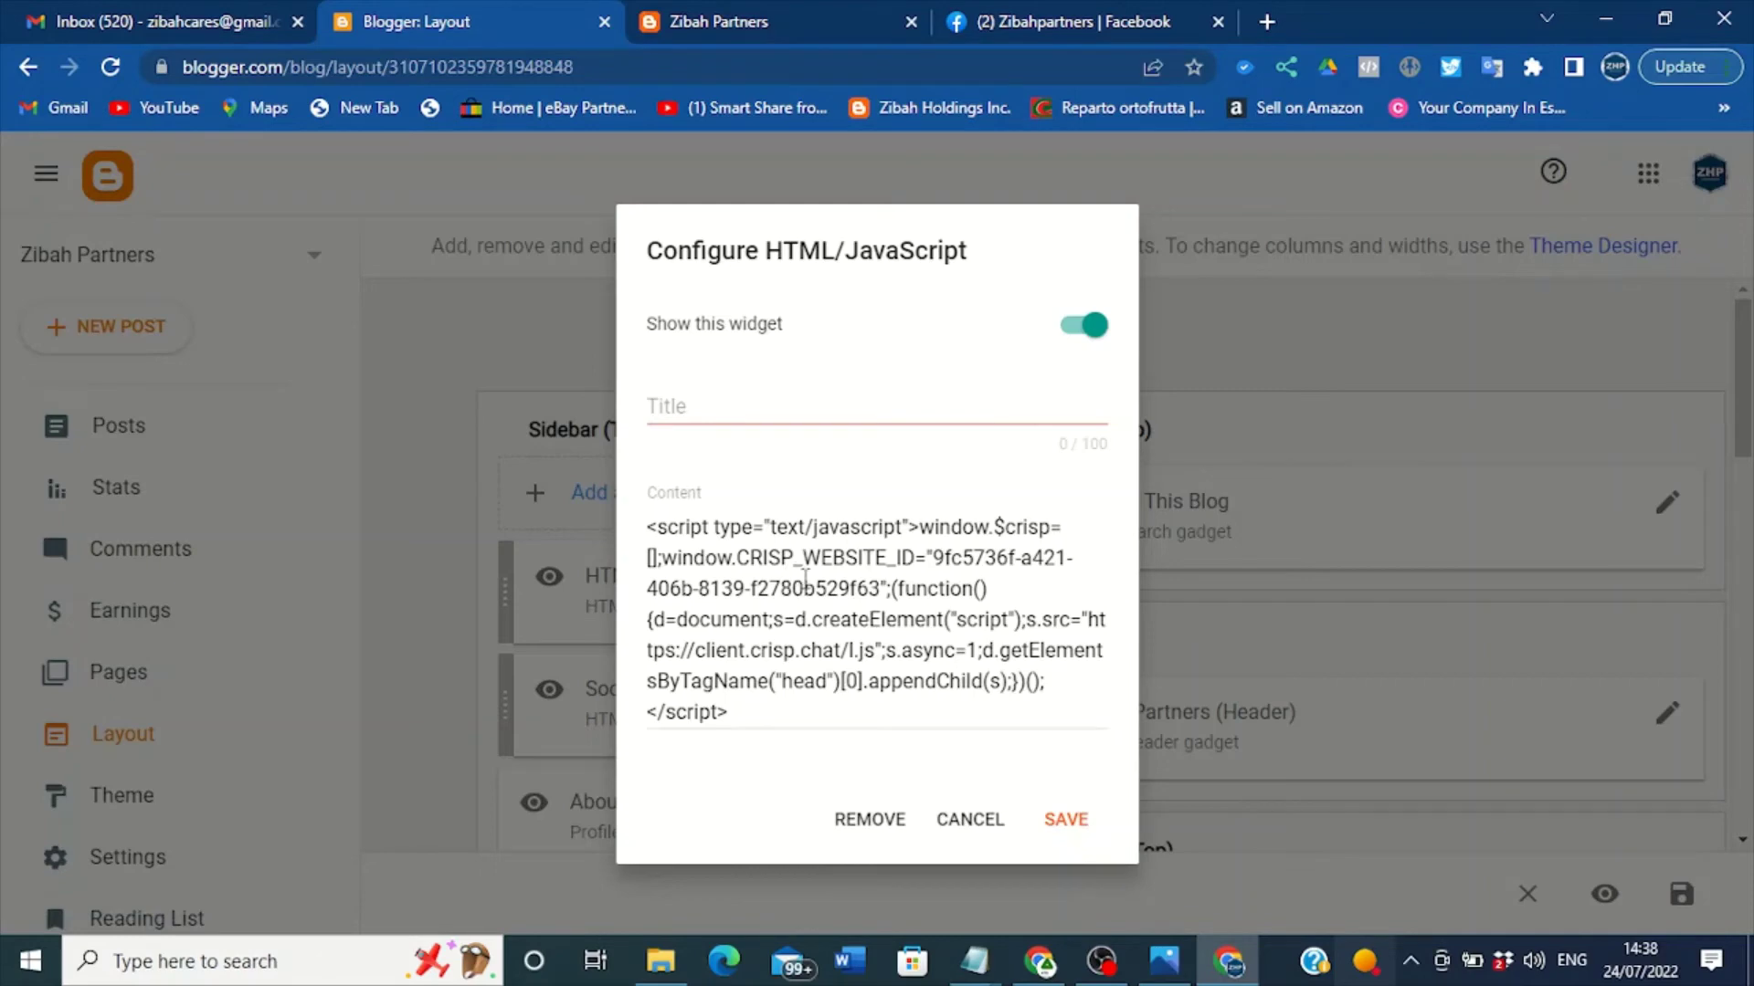
click(974, 822)
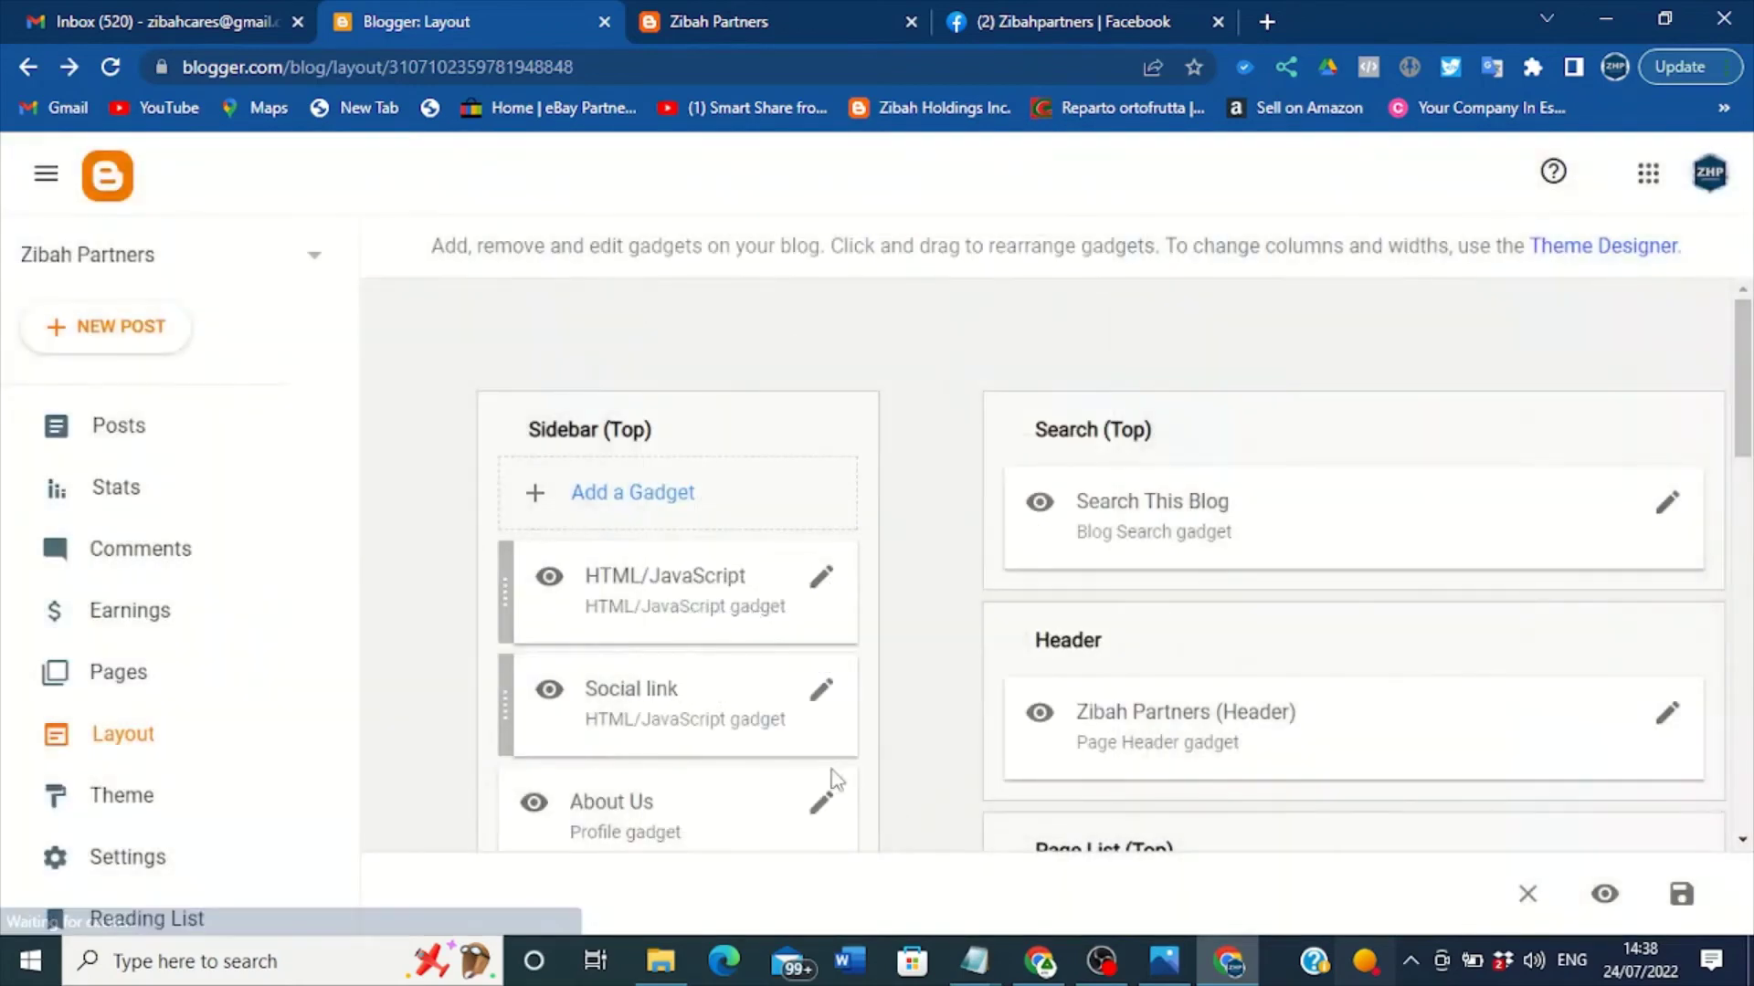
- Add an untitled HTML/JavaScript gadget containing the copied AddThis snippet to Sidebar (Top) and save the blog layout
click(628, 497)
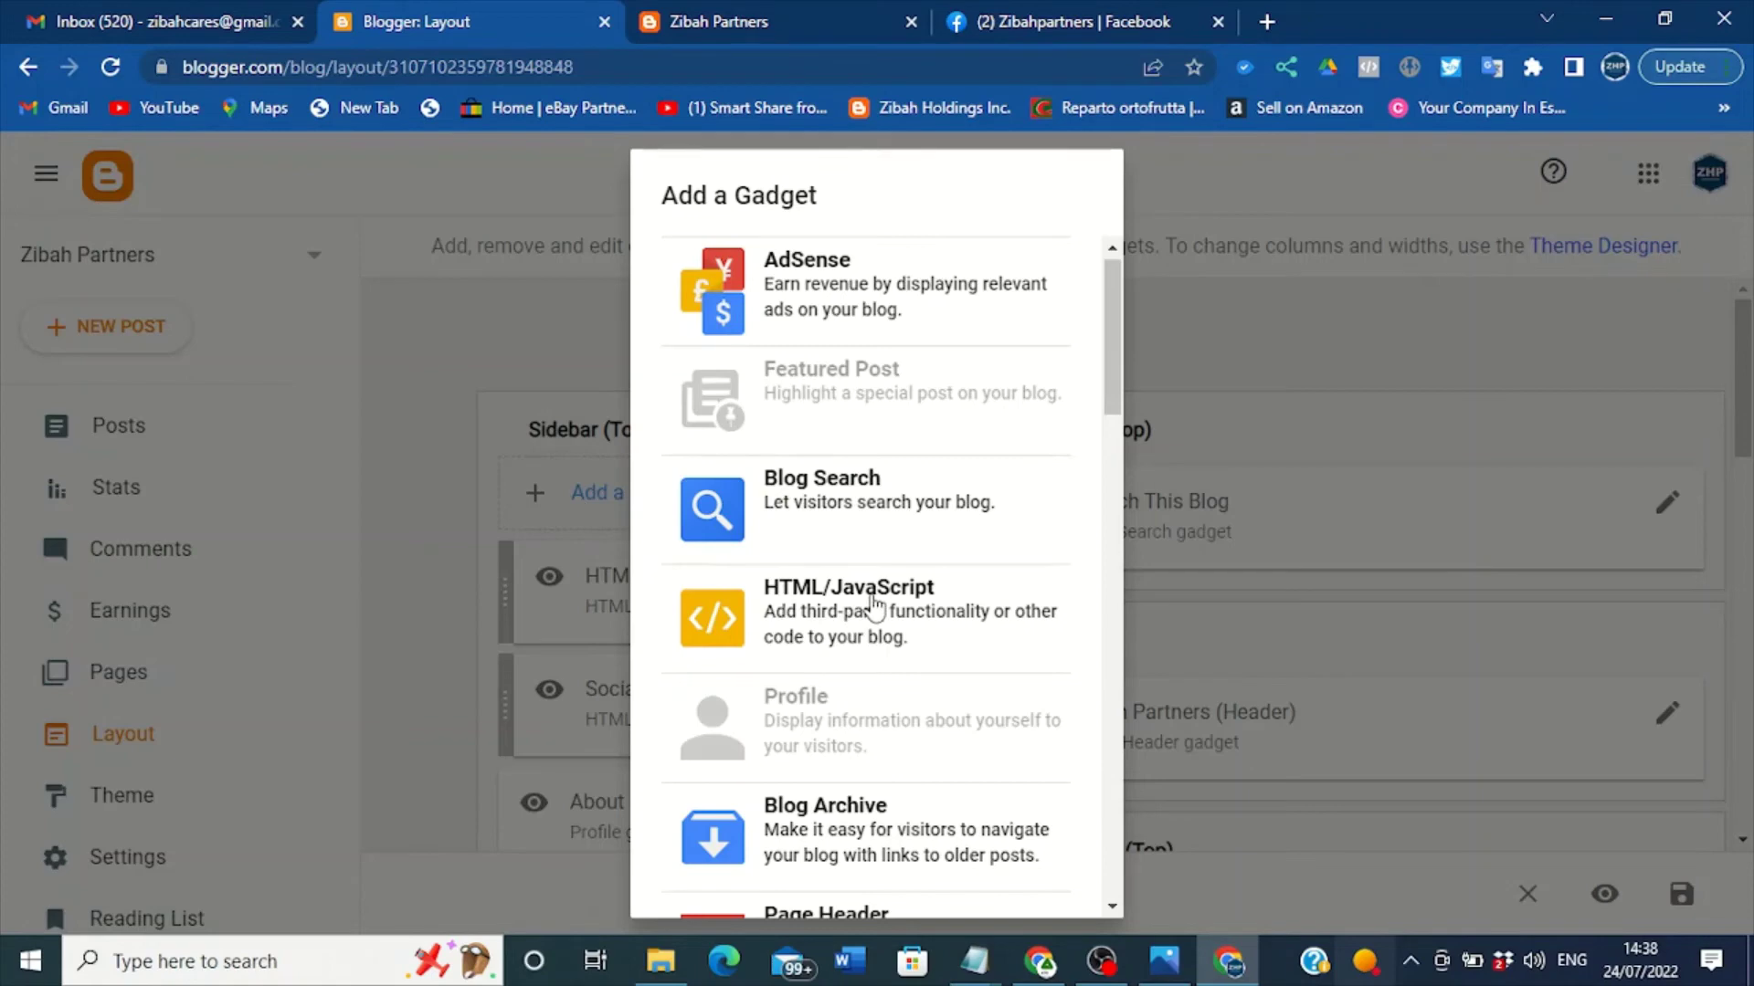
click(872, 605)
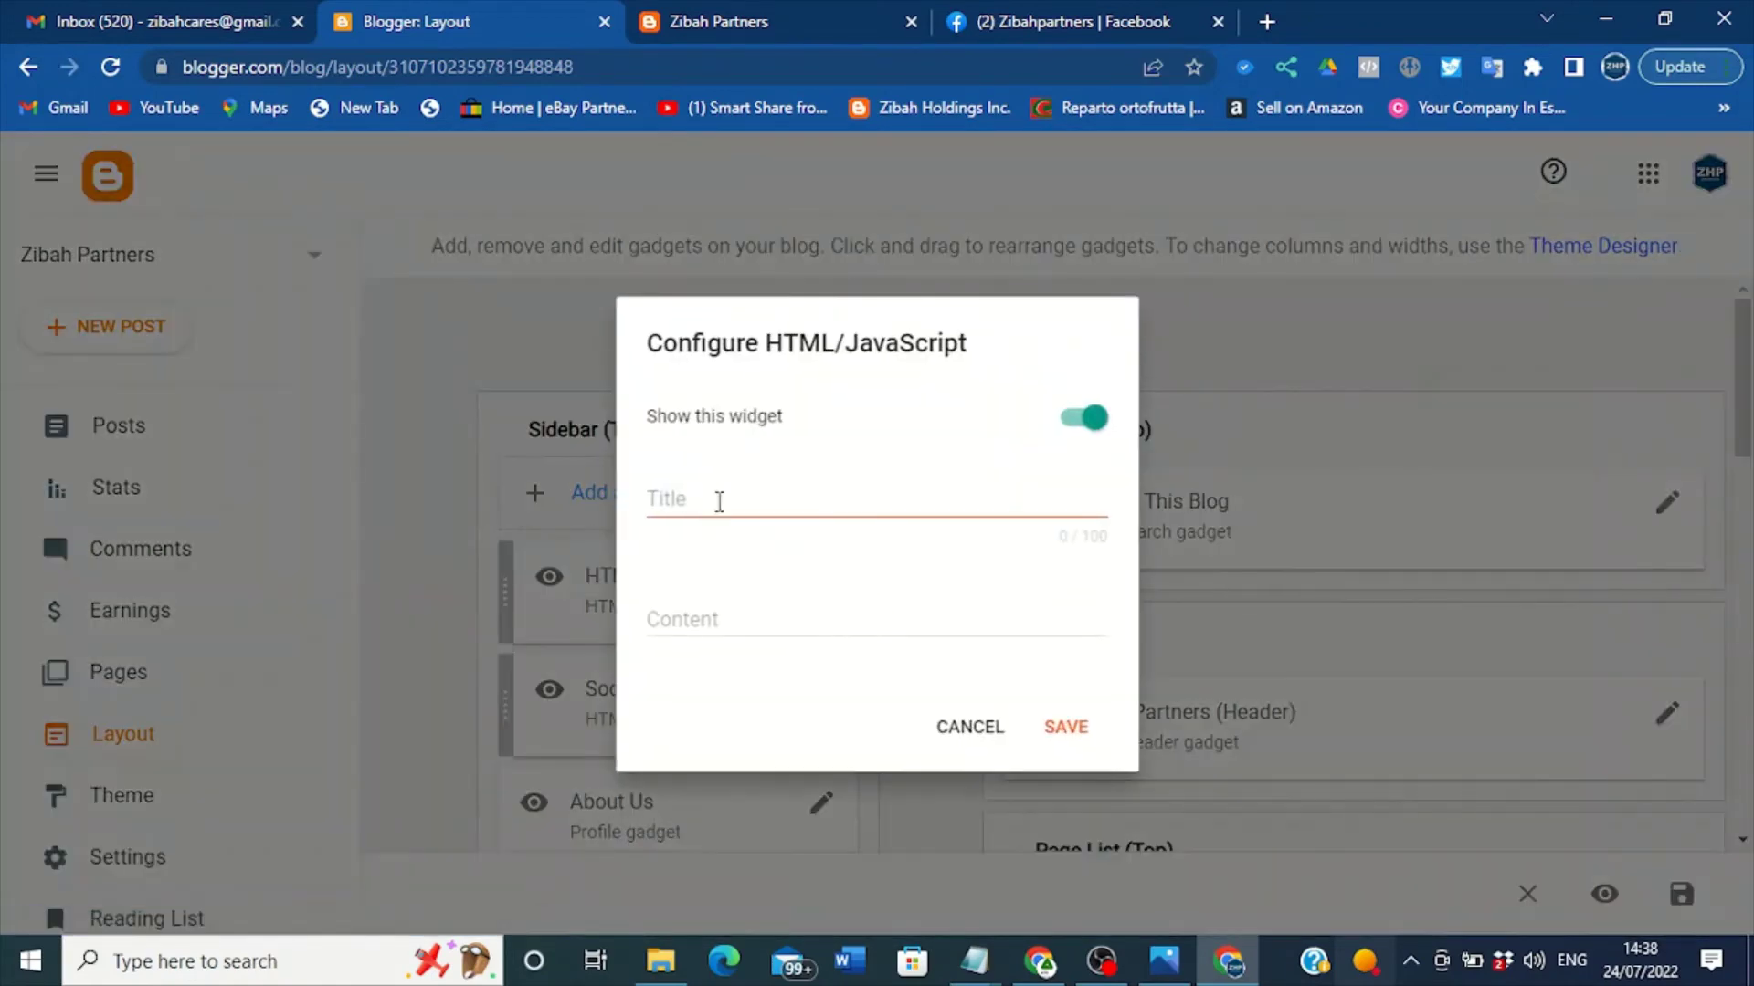
click(713, 494)
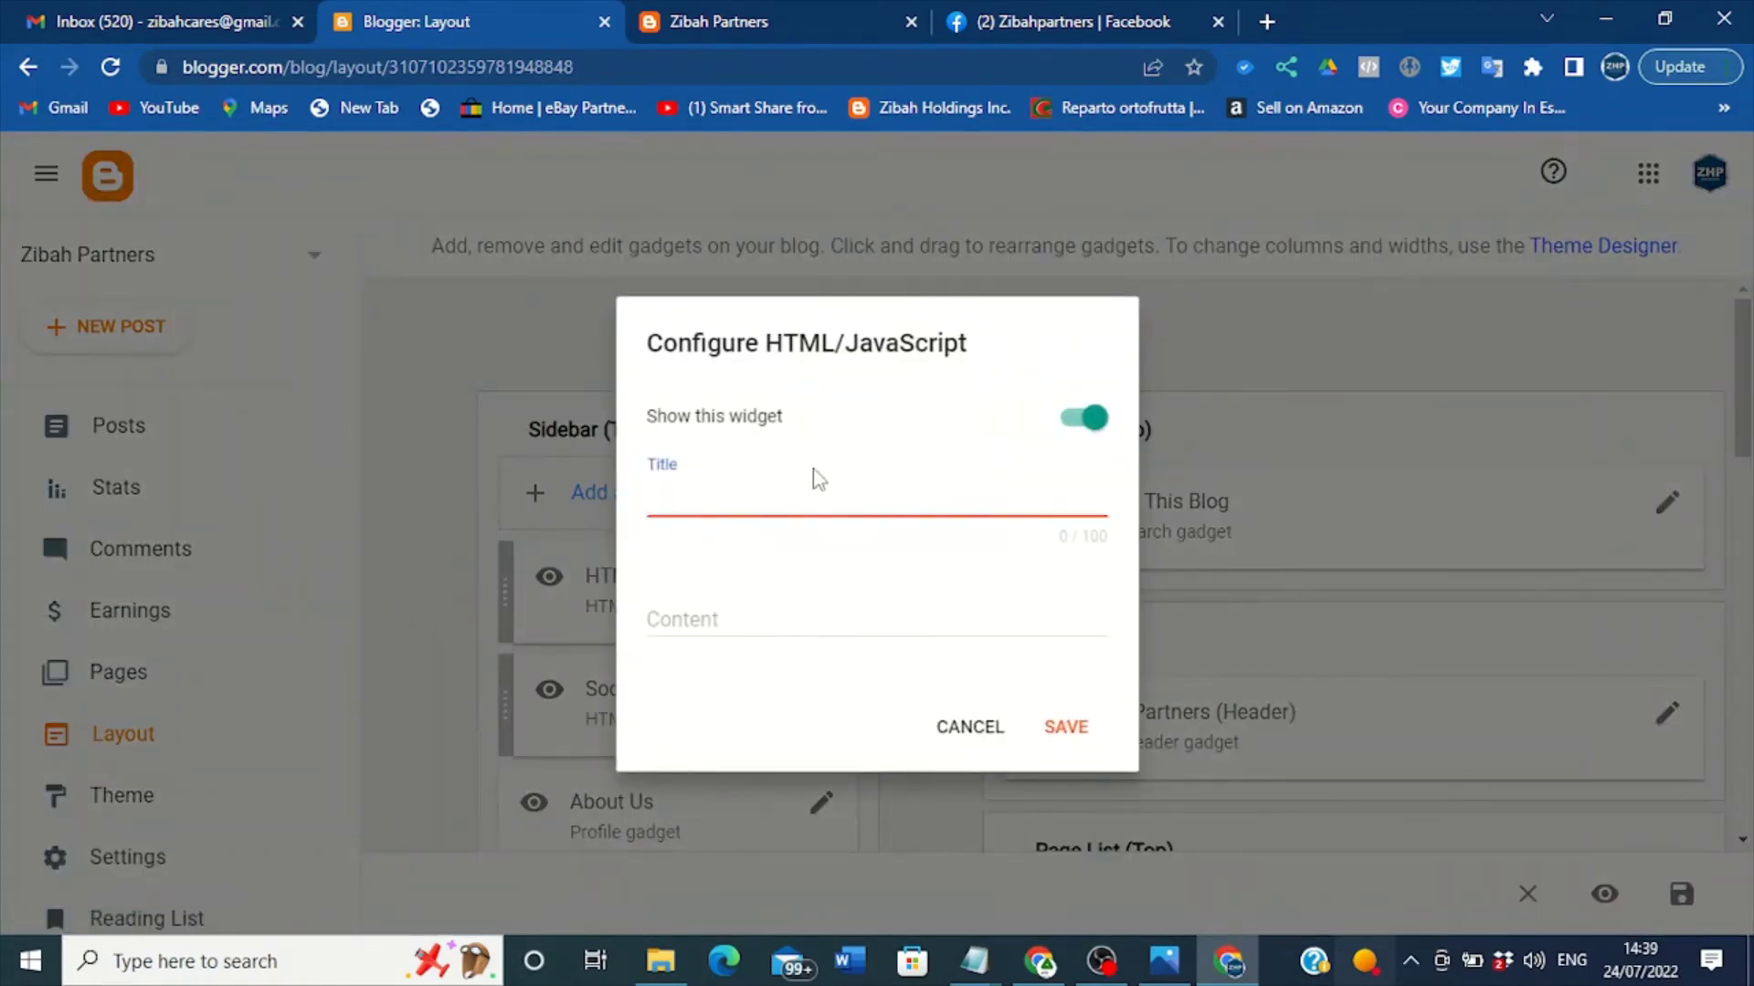
click(735, 615)
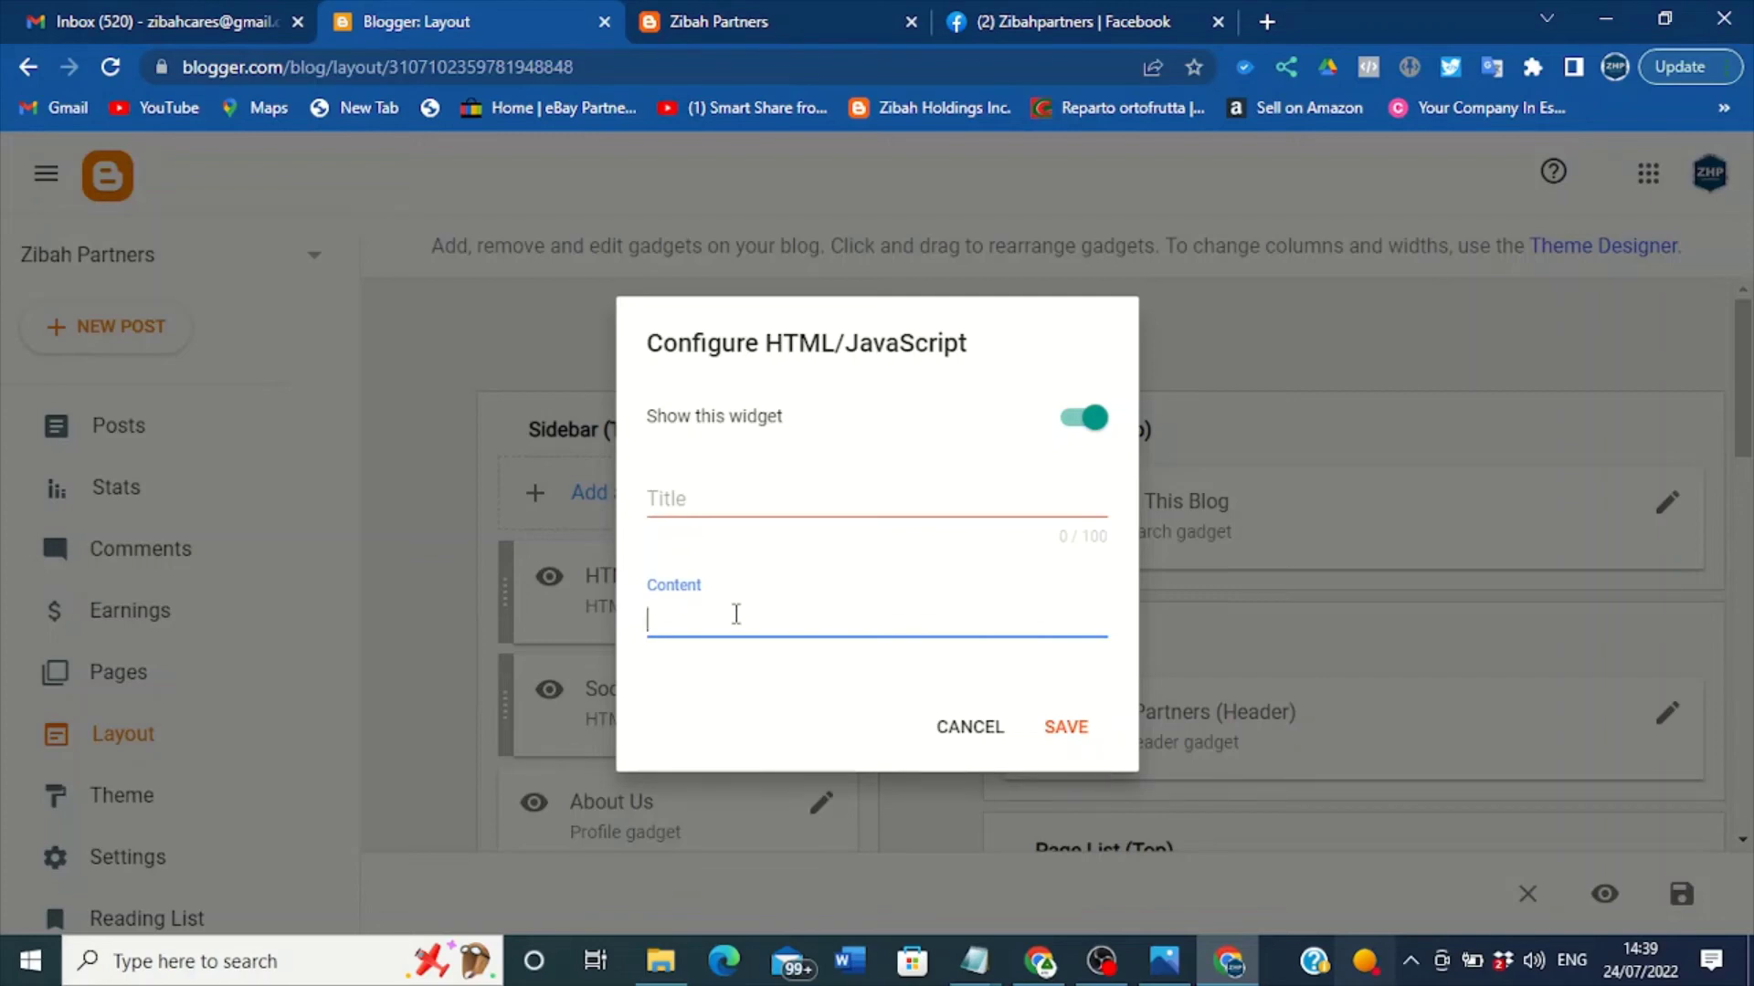
key(ctrl+v)
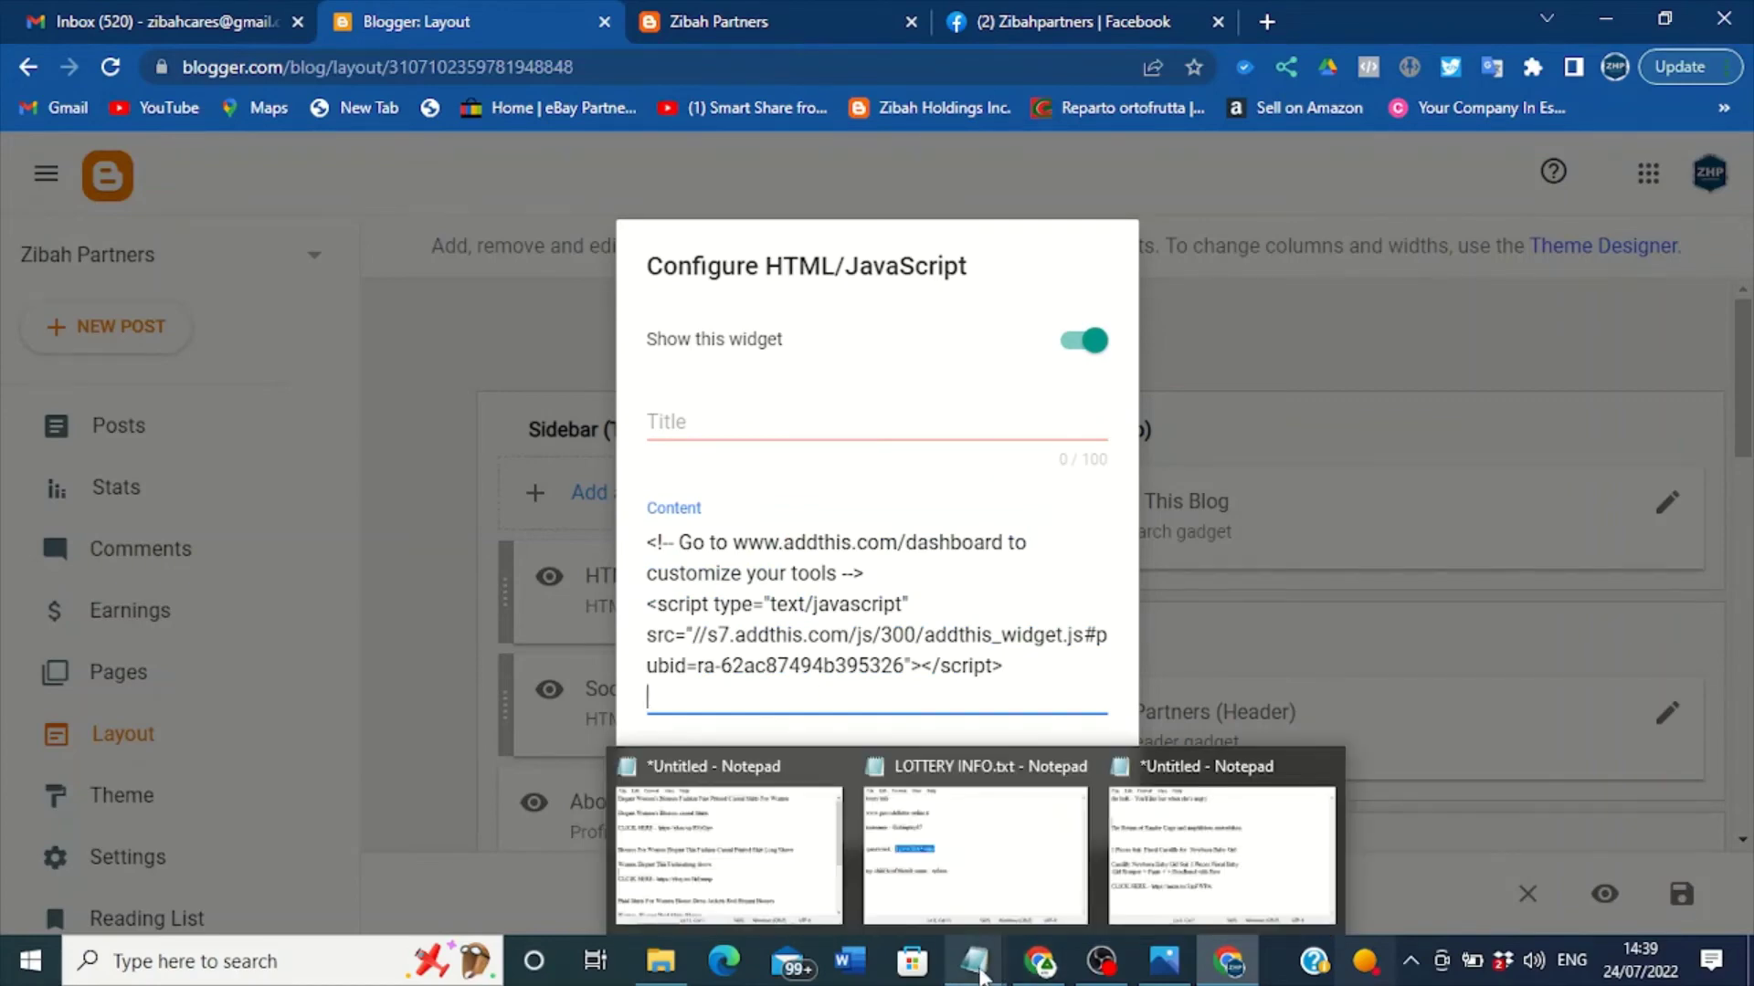
click(1044, 977)
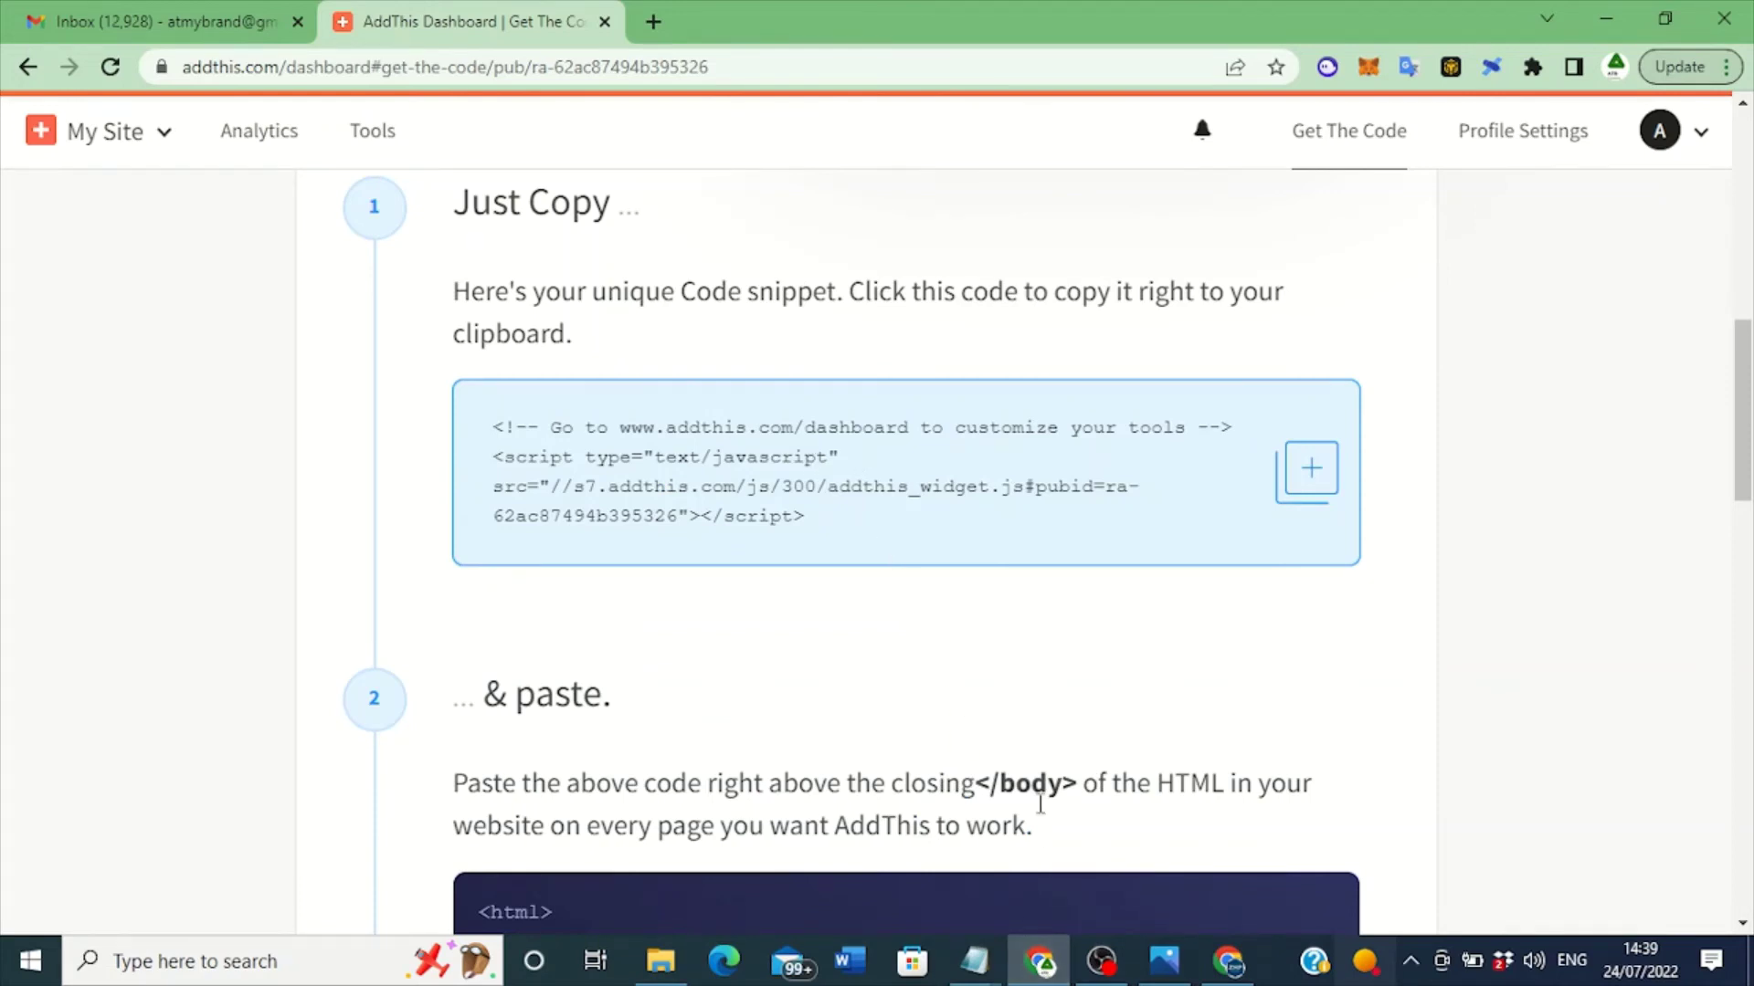
click(1228, 964)
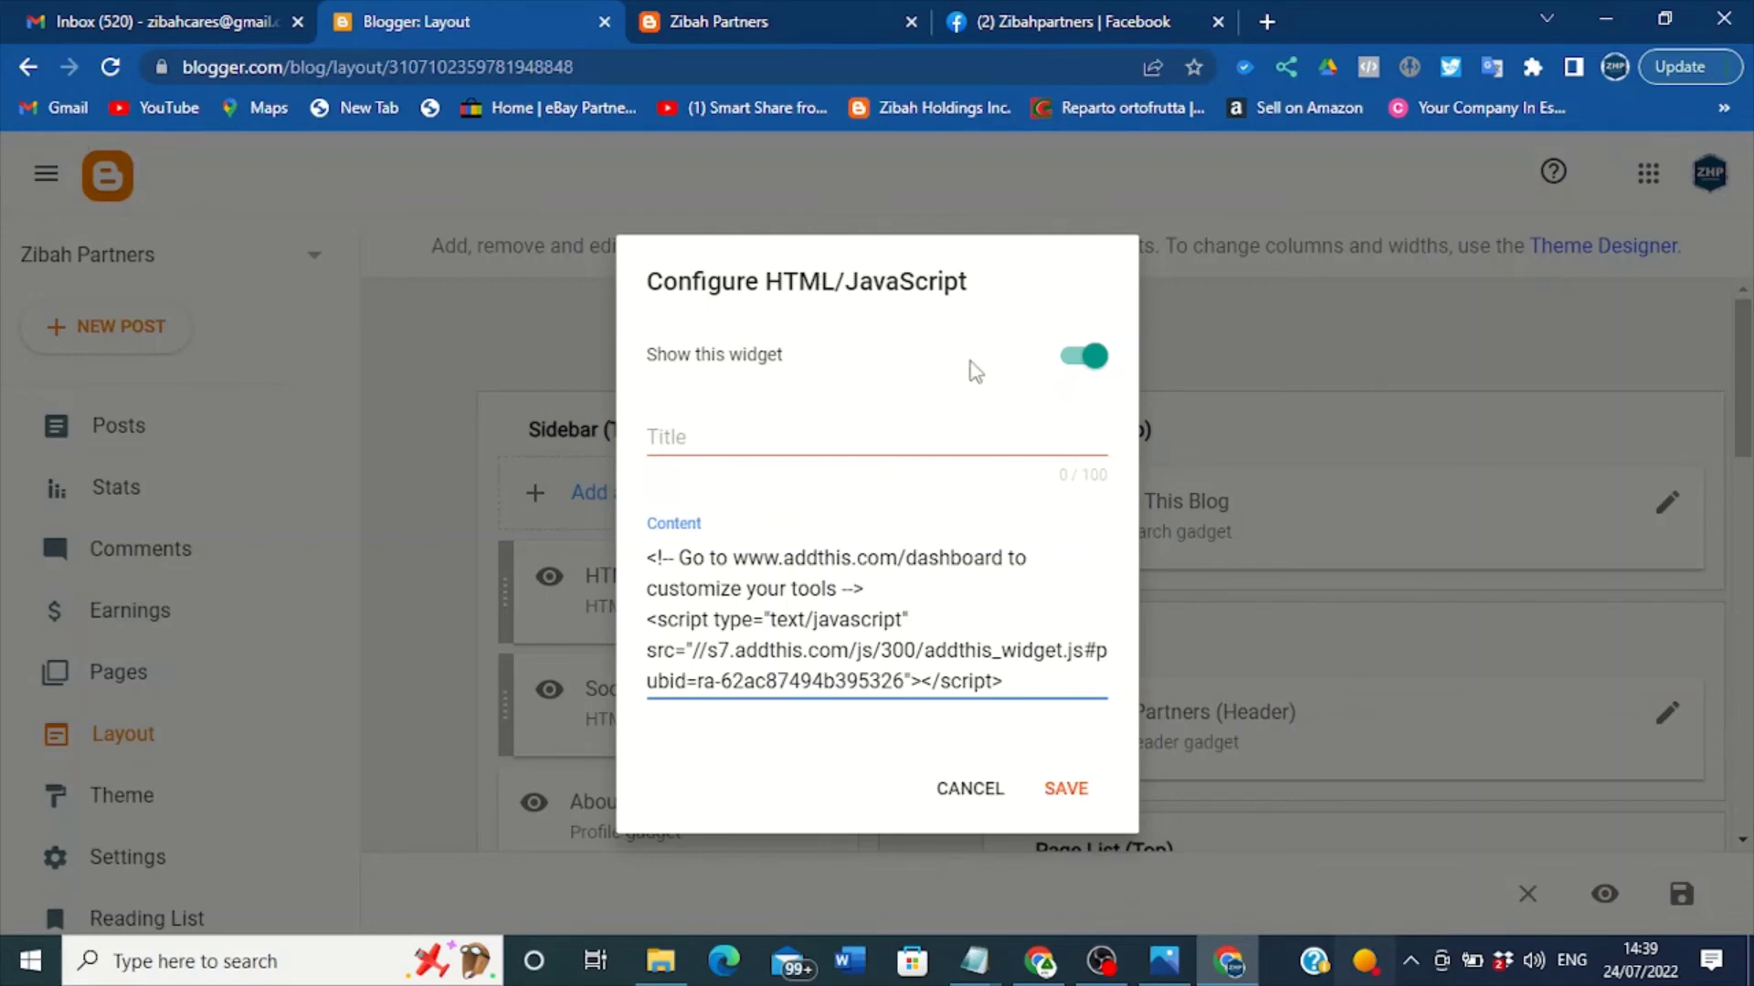
click(1078, 798)
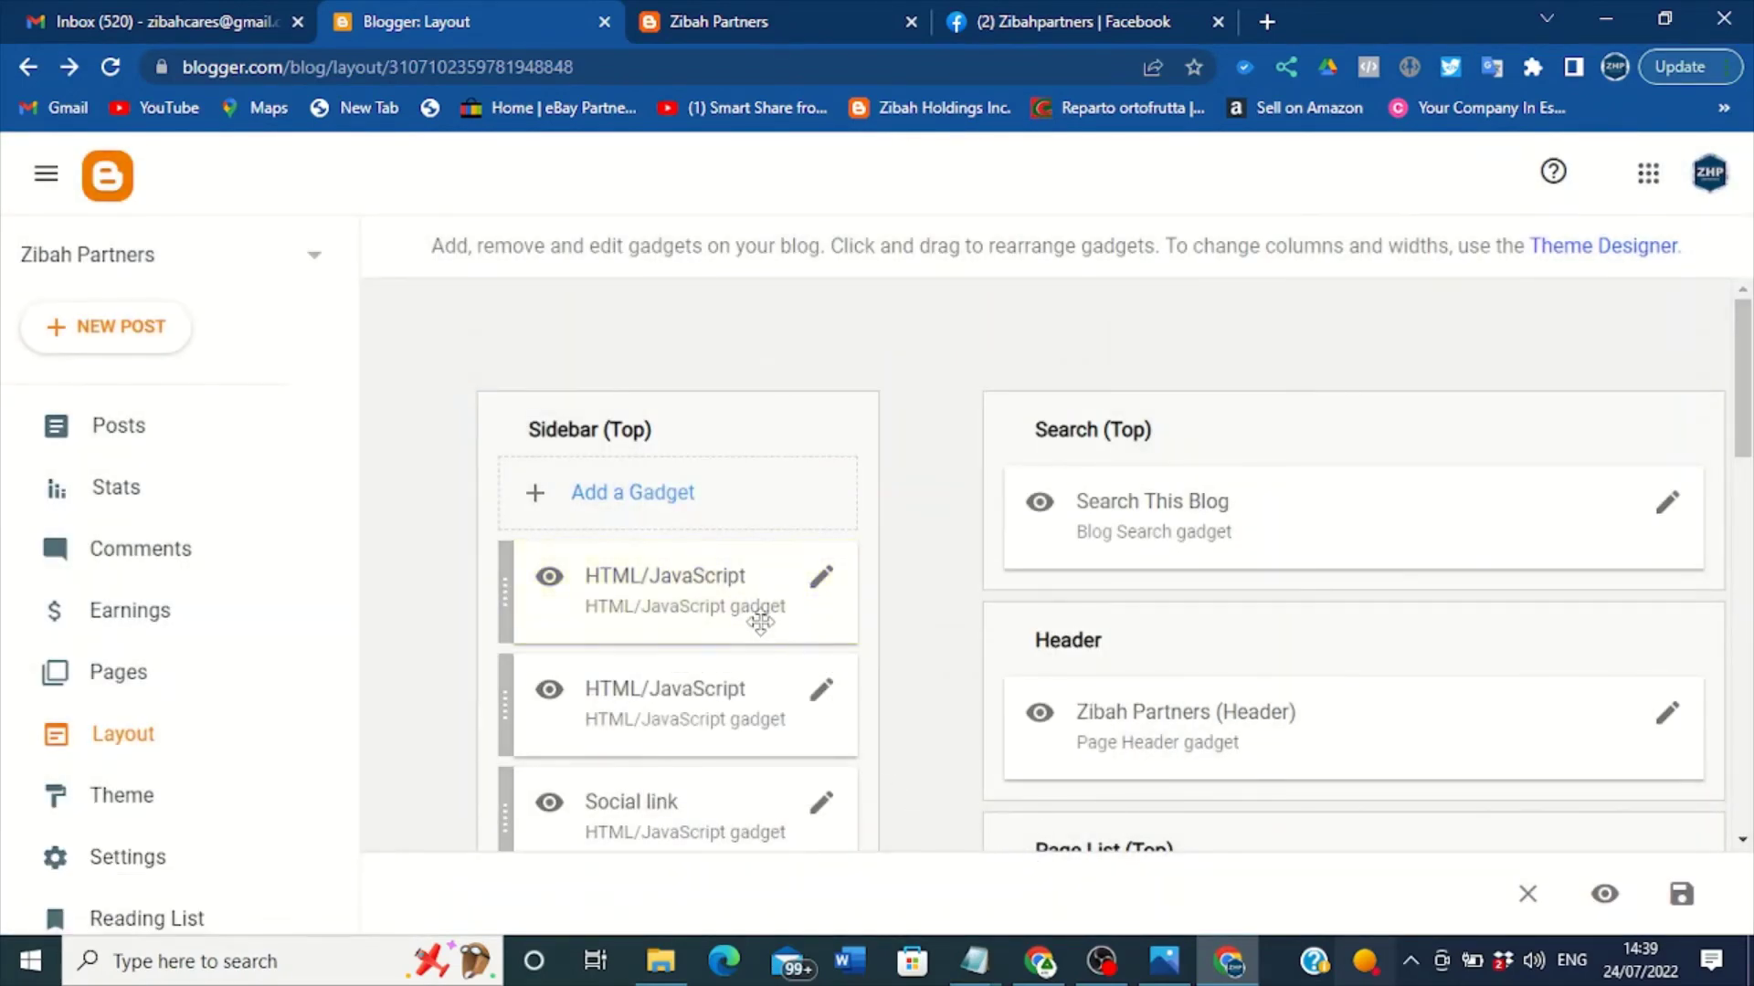
click(1681, 898)
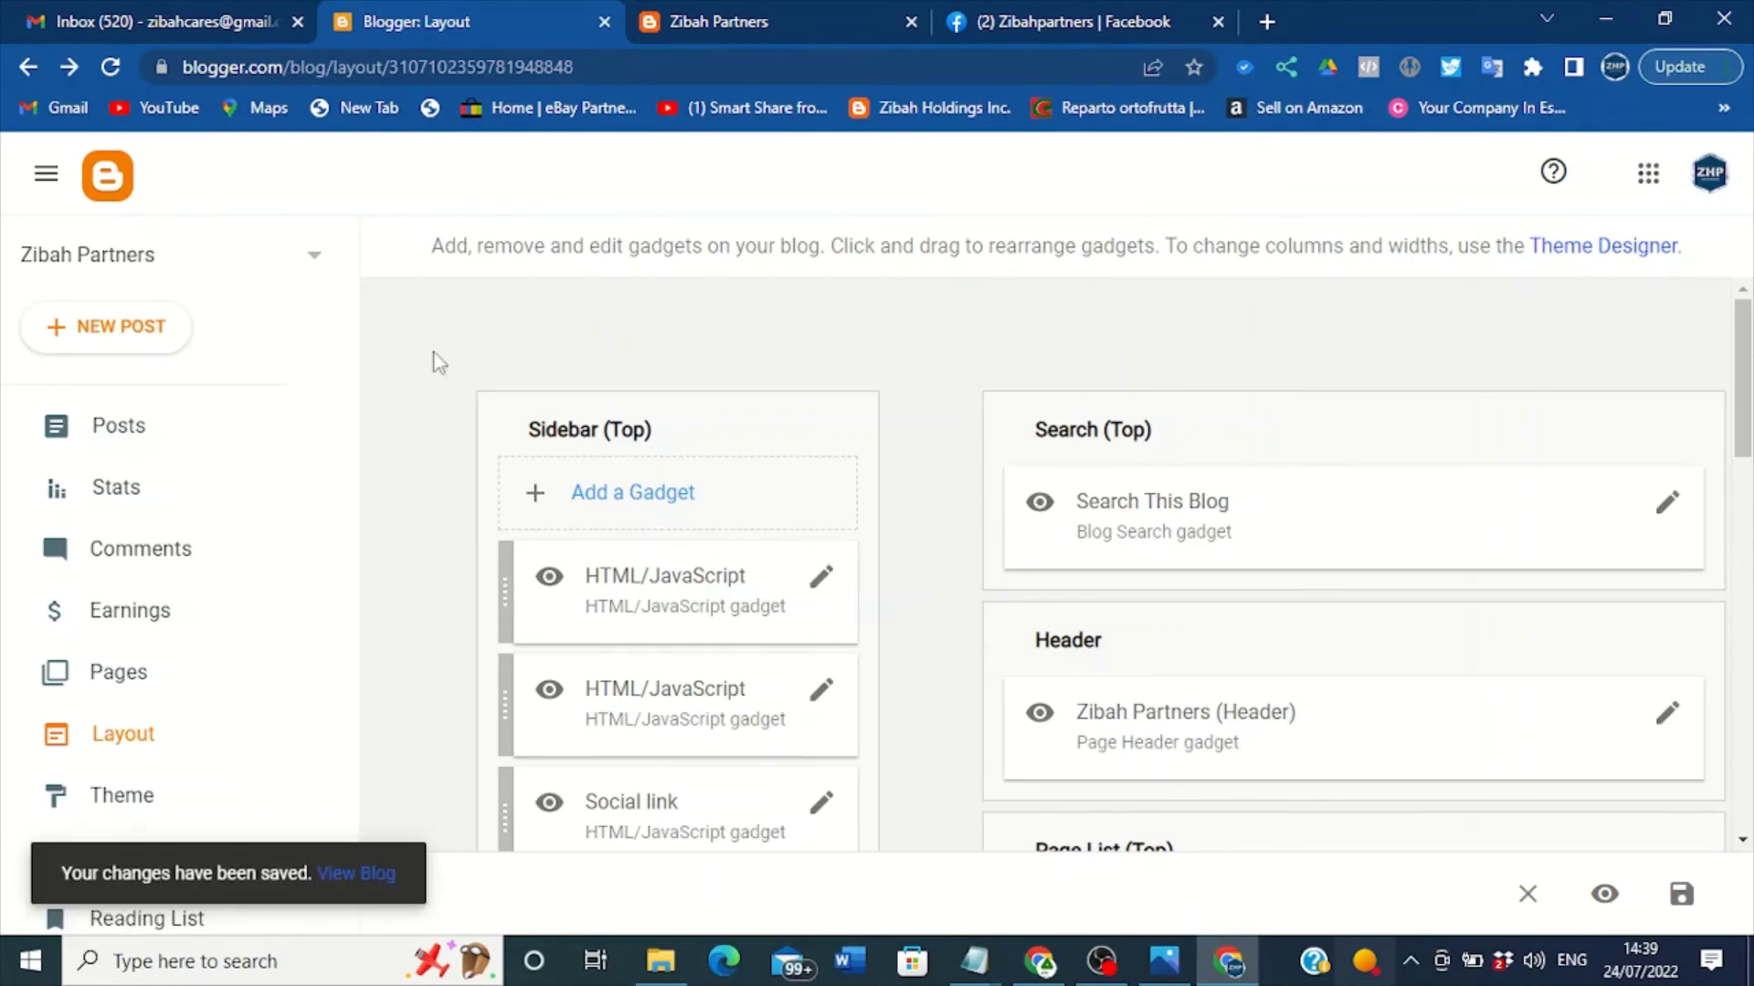
- Close the old Zibah Partners page and reopen the live blog to inspect the header follow icons
click(910, 21)
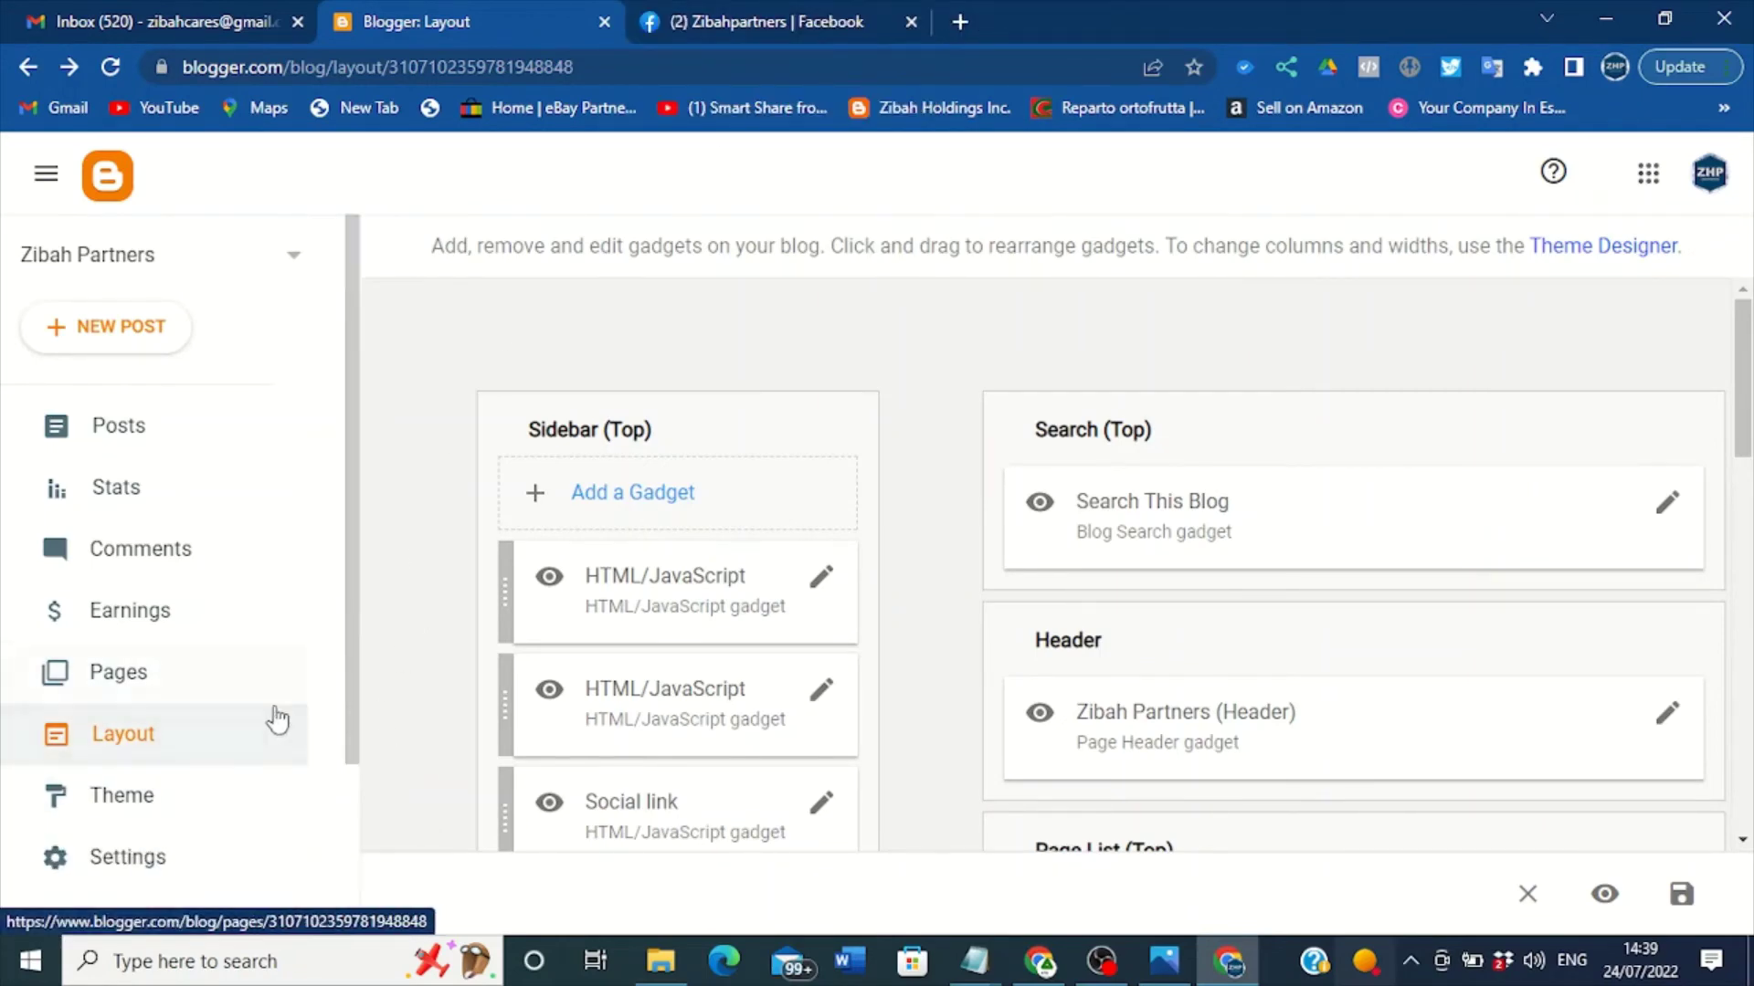
scroll(229, 822, down, 3)
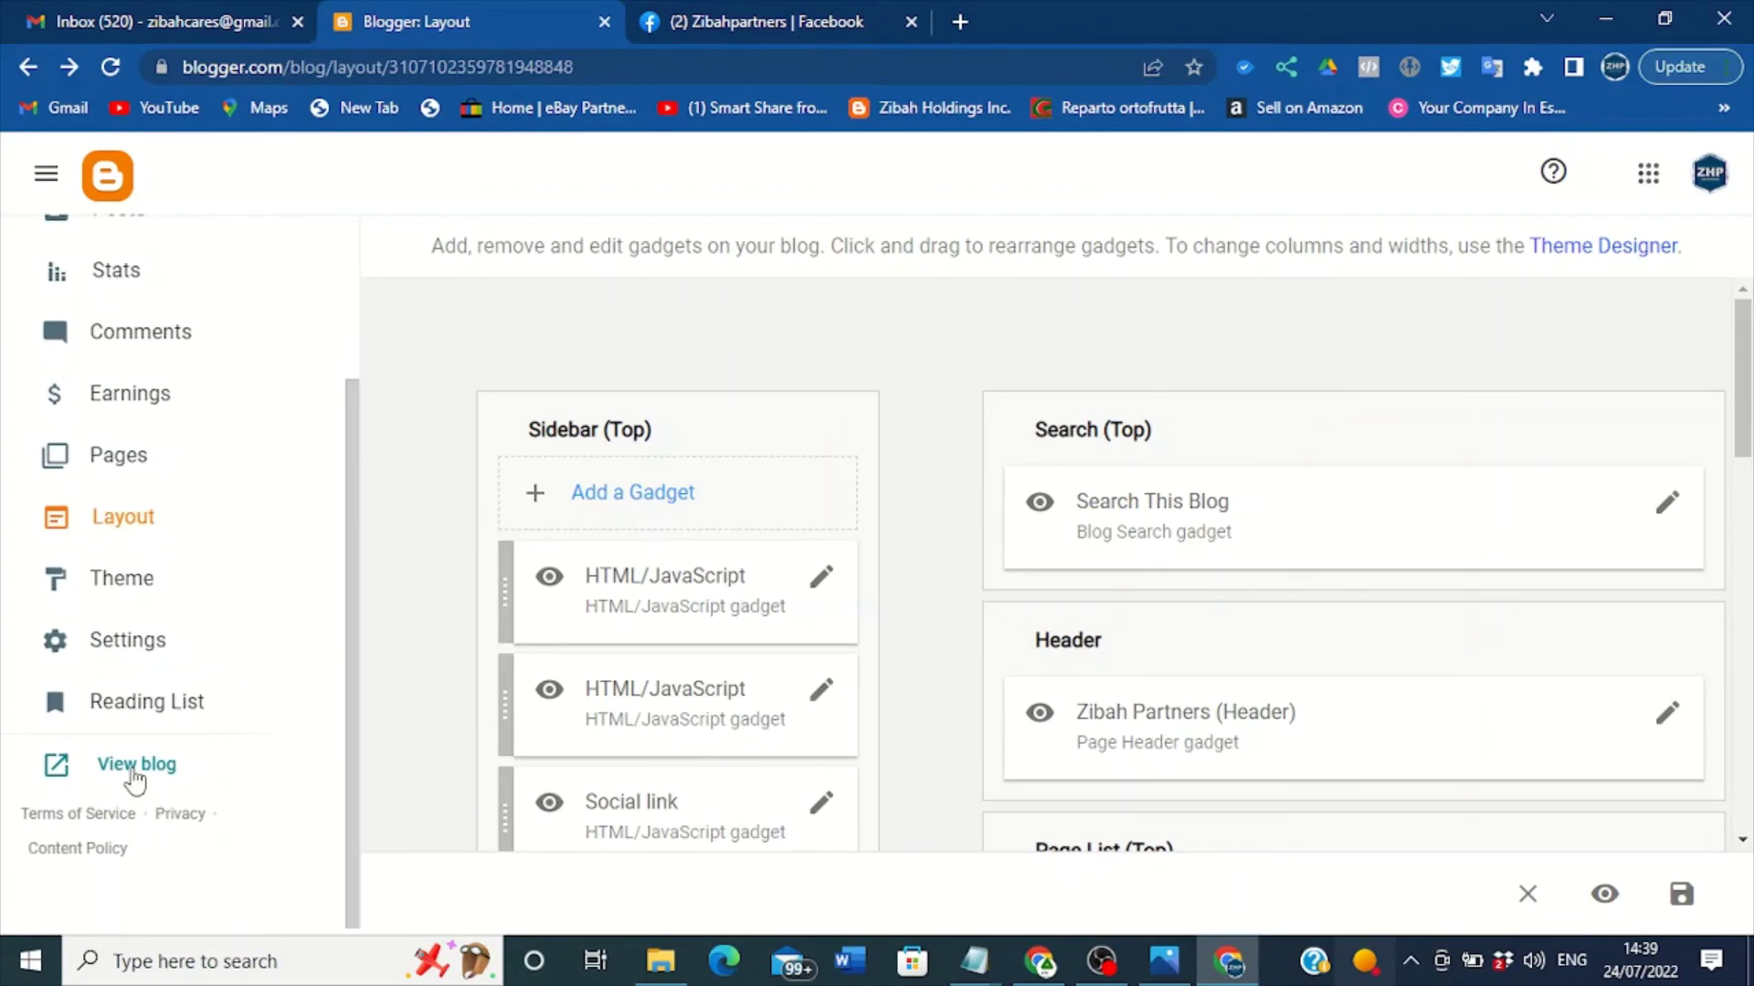
right_click(135, 767)
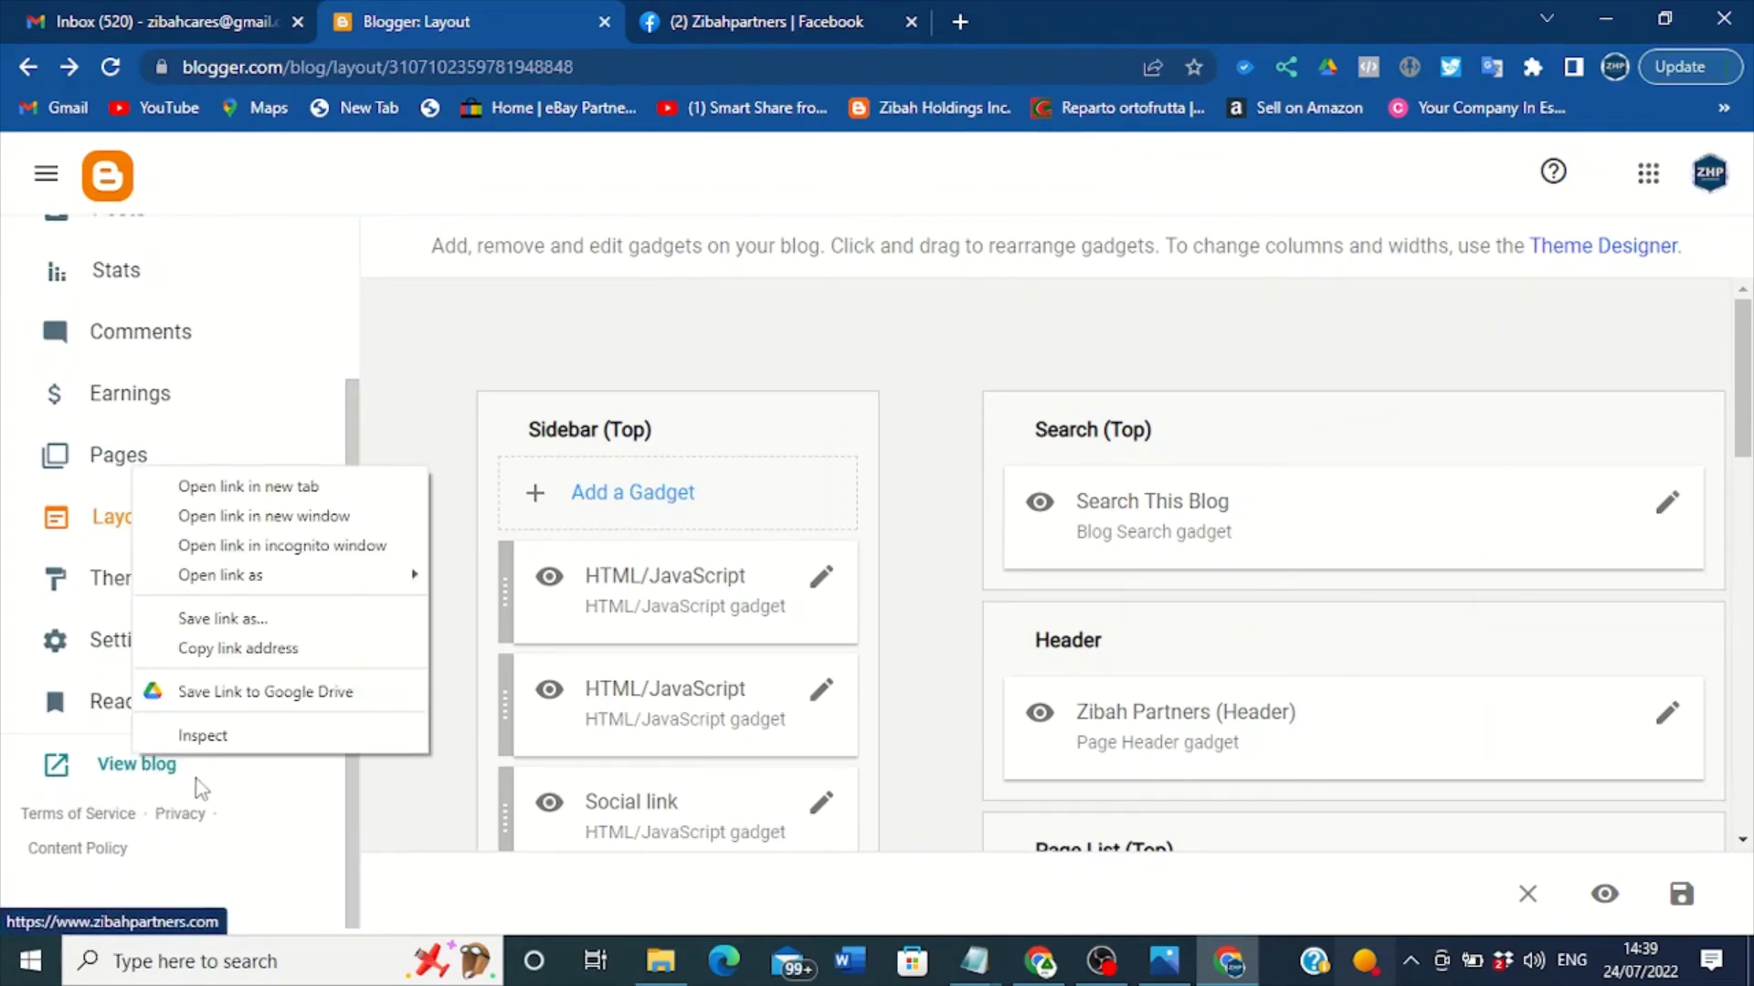
click(395, 791)
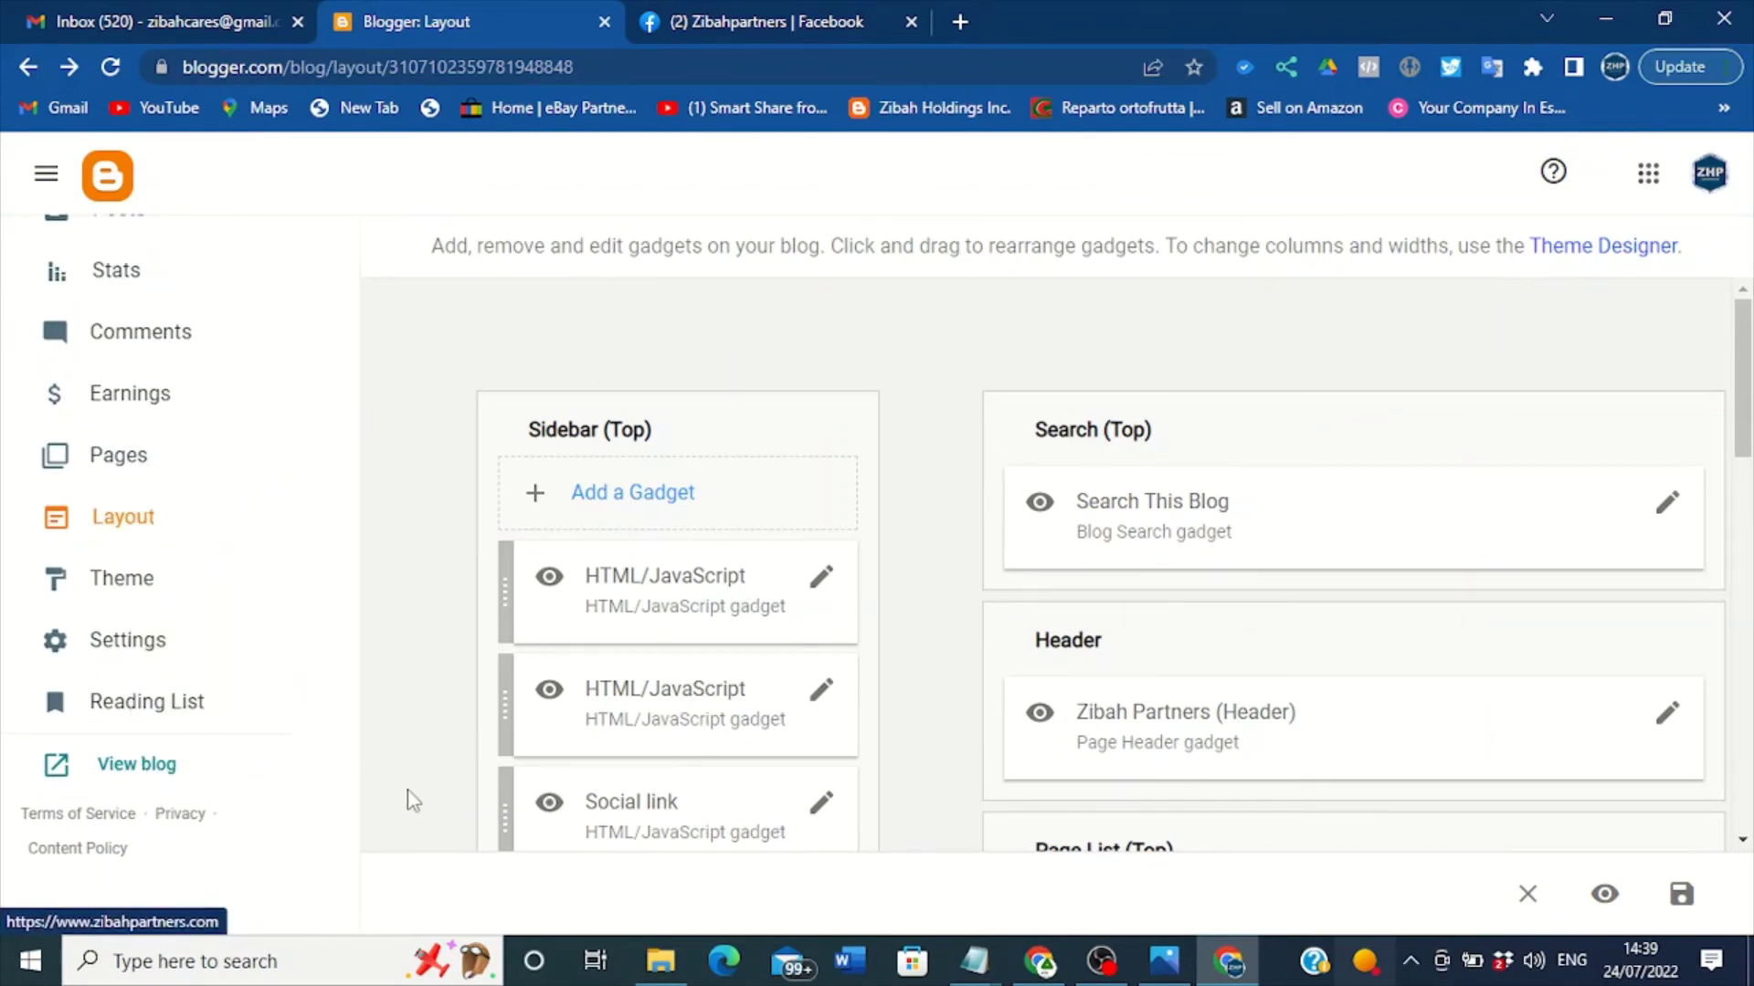
click(137, 766)
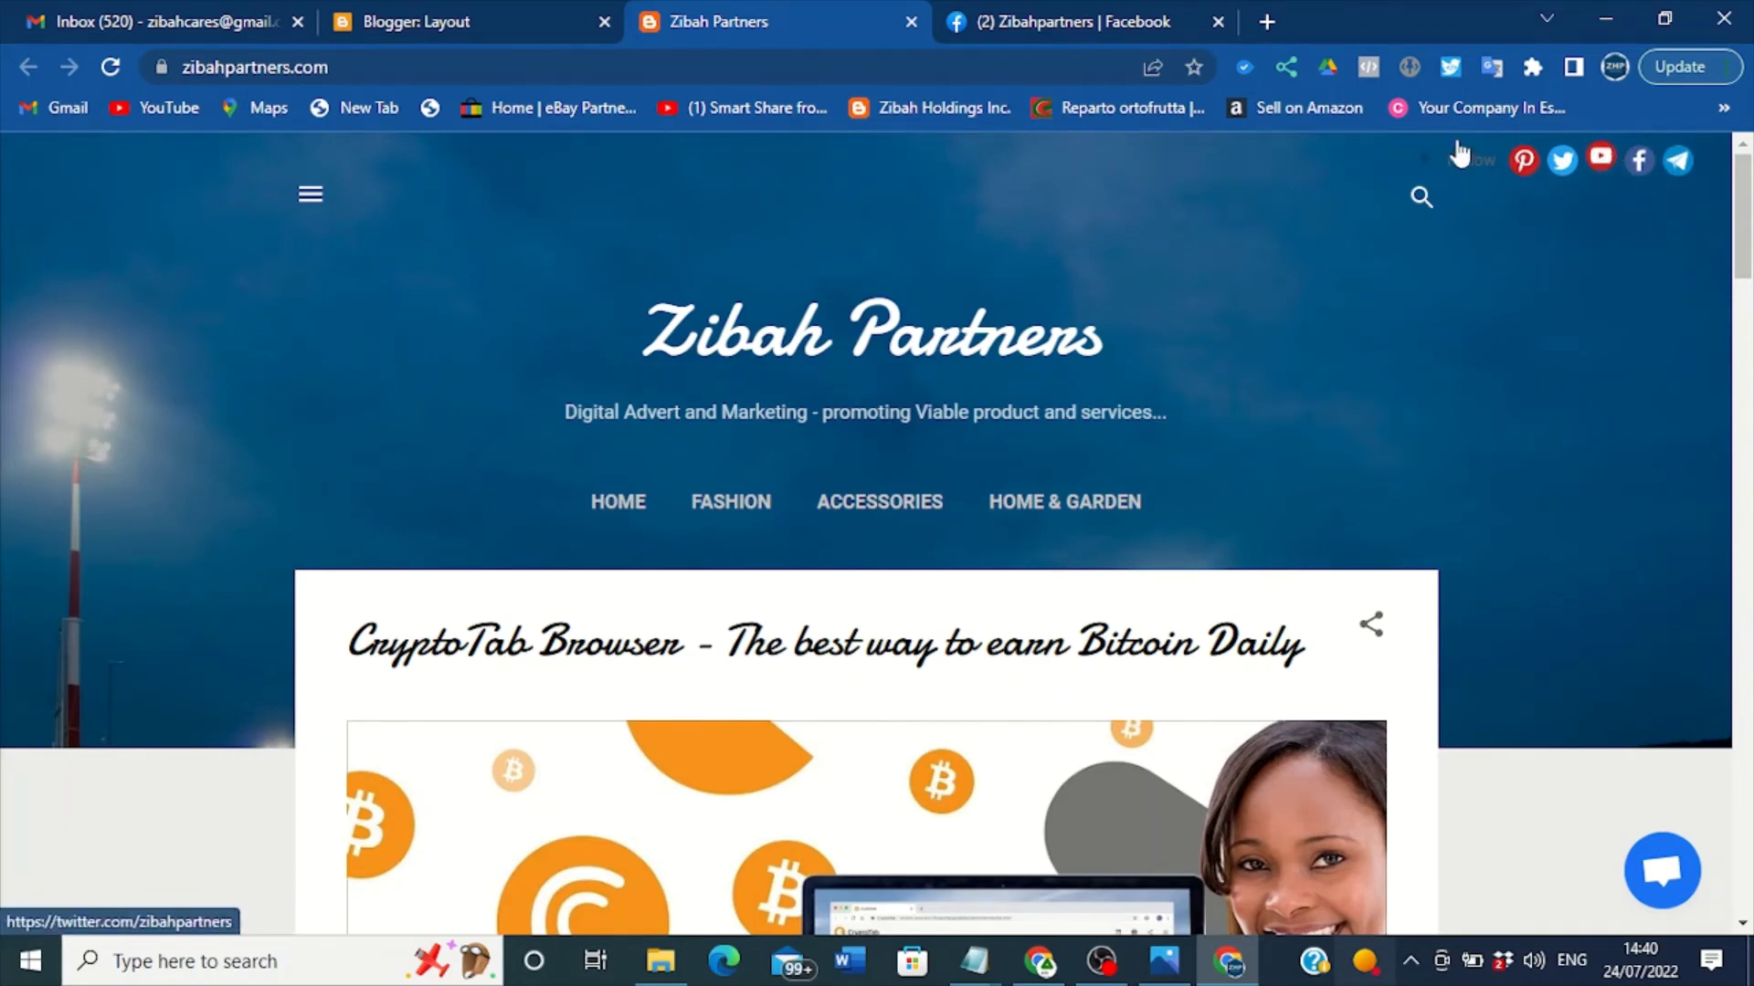
- Remove the HTML/JavaScript gadget containing the AddThis snippet from Sidebar (Top) and save the blog layout
click(448, 23)
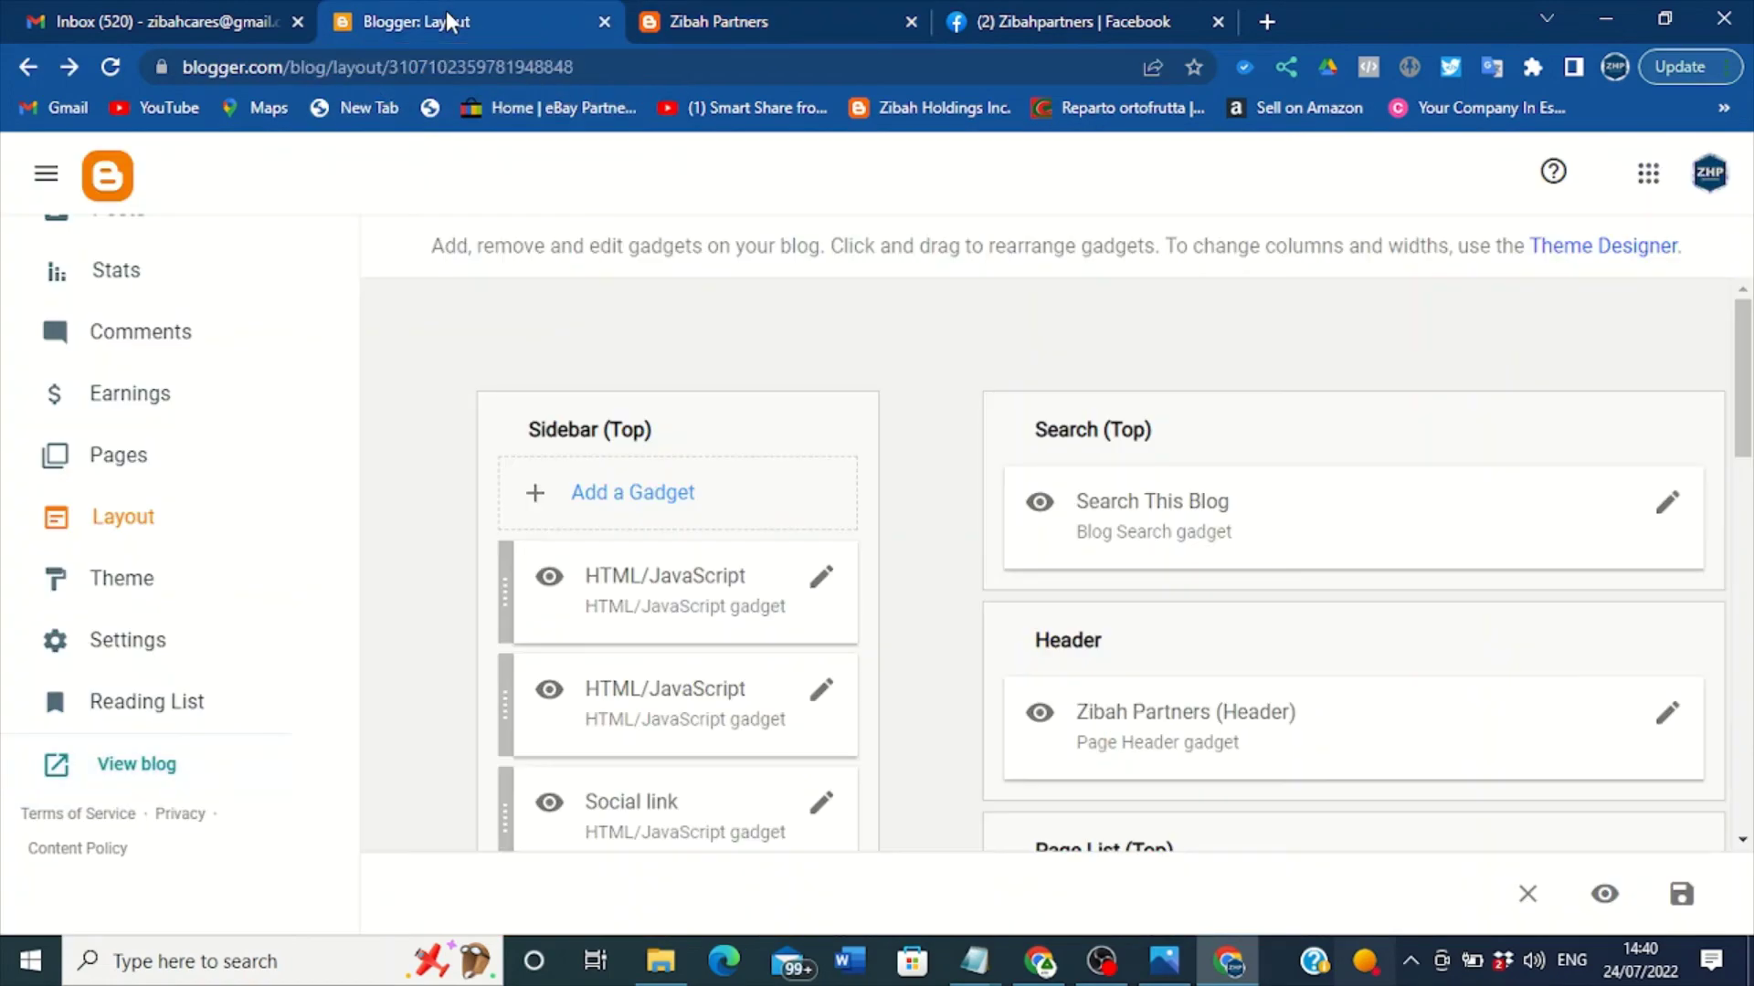
click(821, 579)
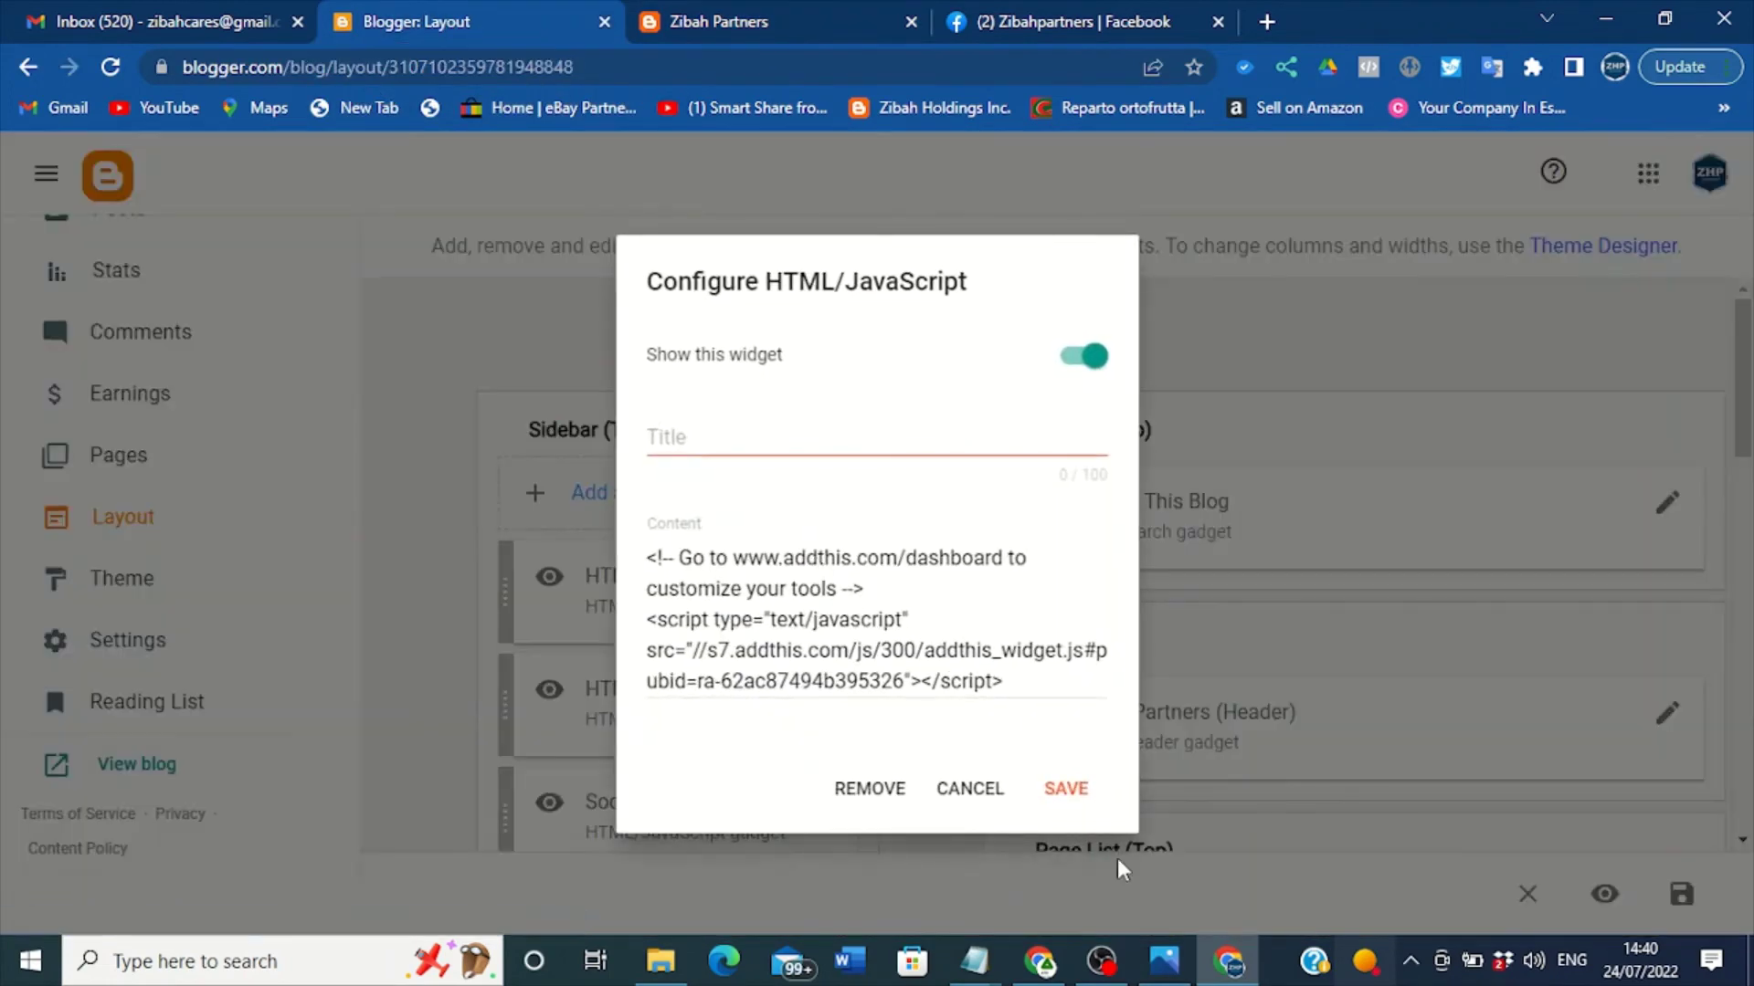
click(872, 790)
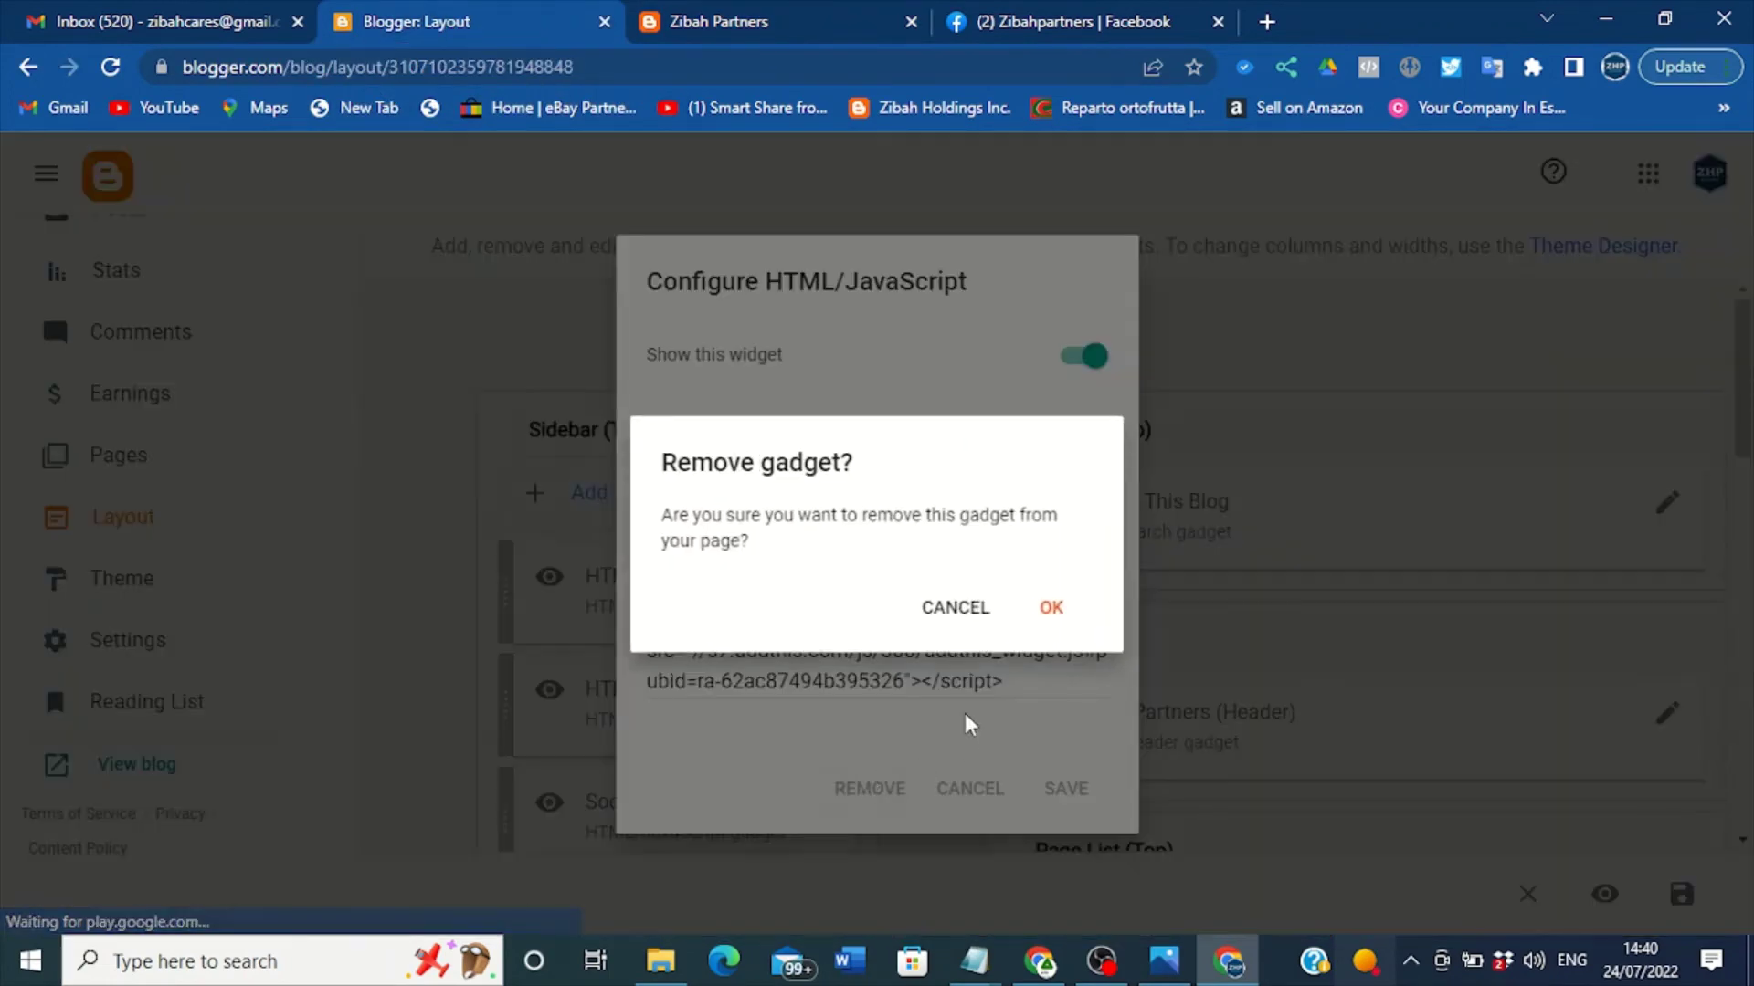
click(1048, 609)
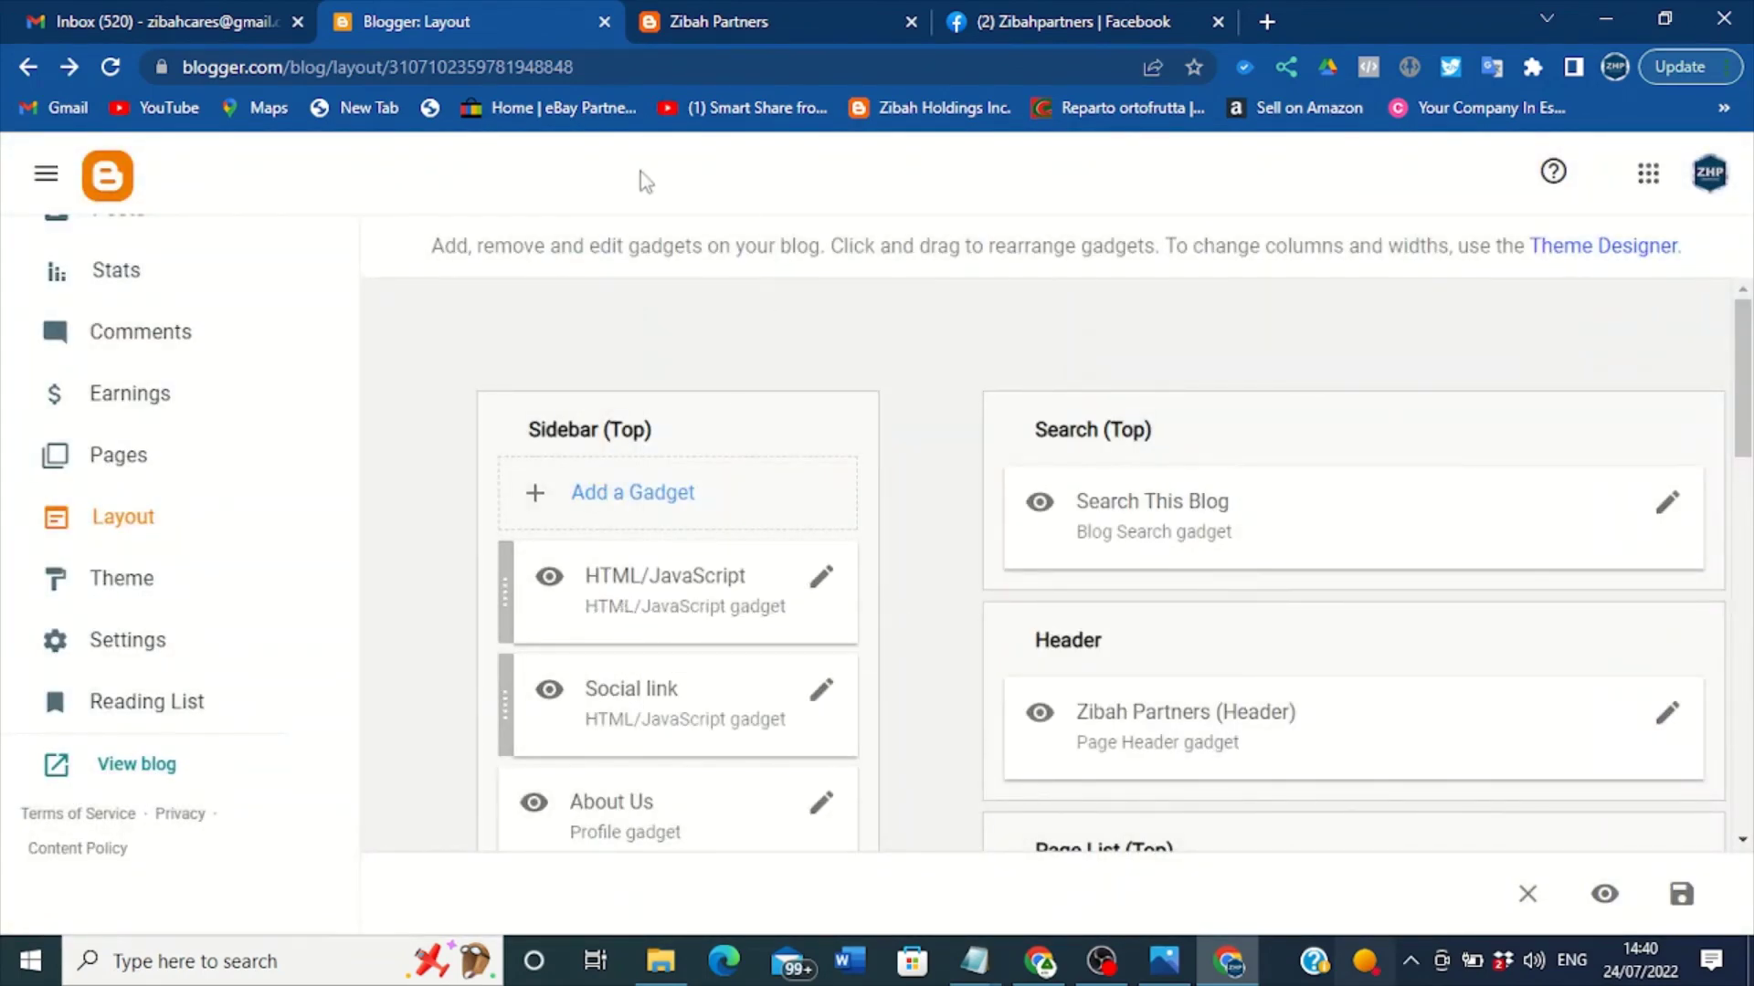
click(1681, 895)
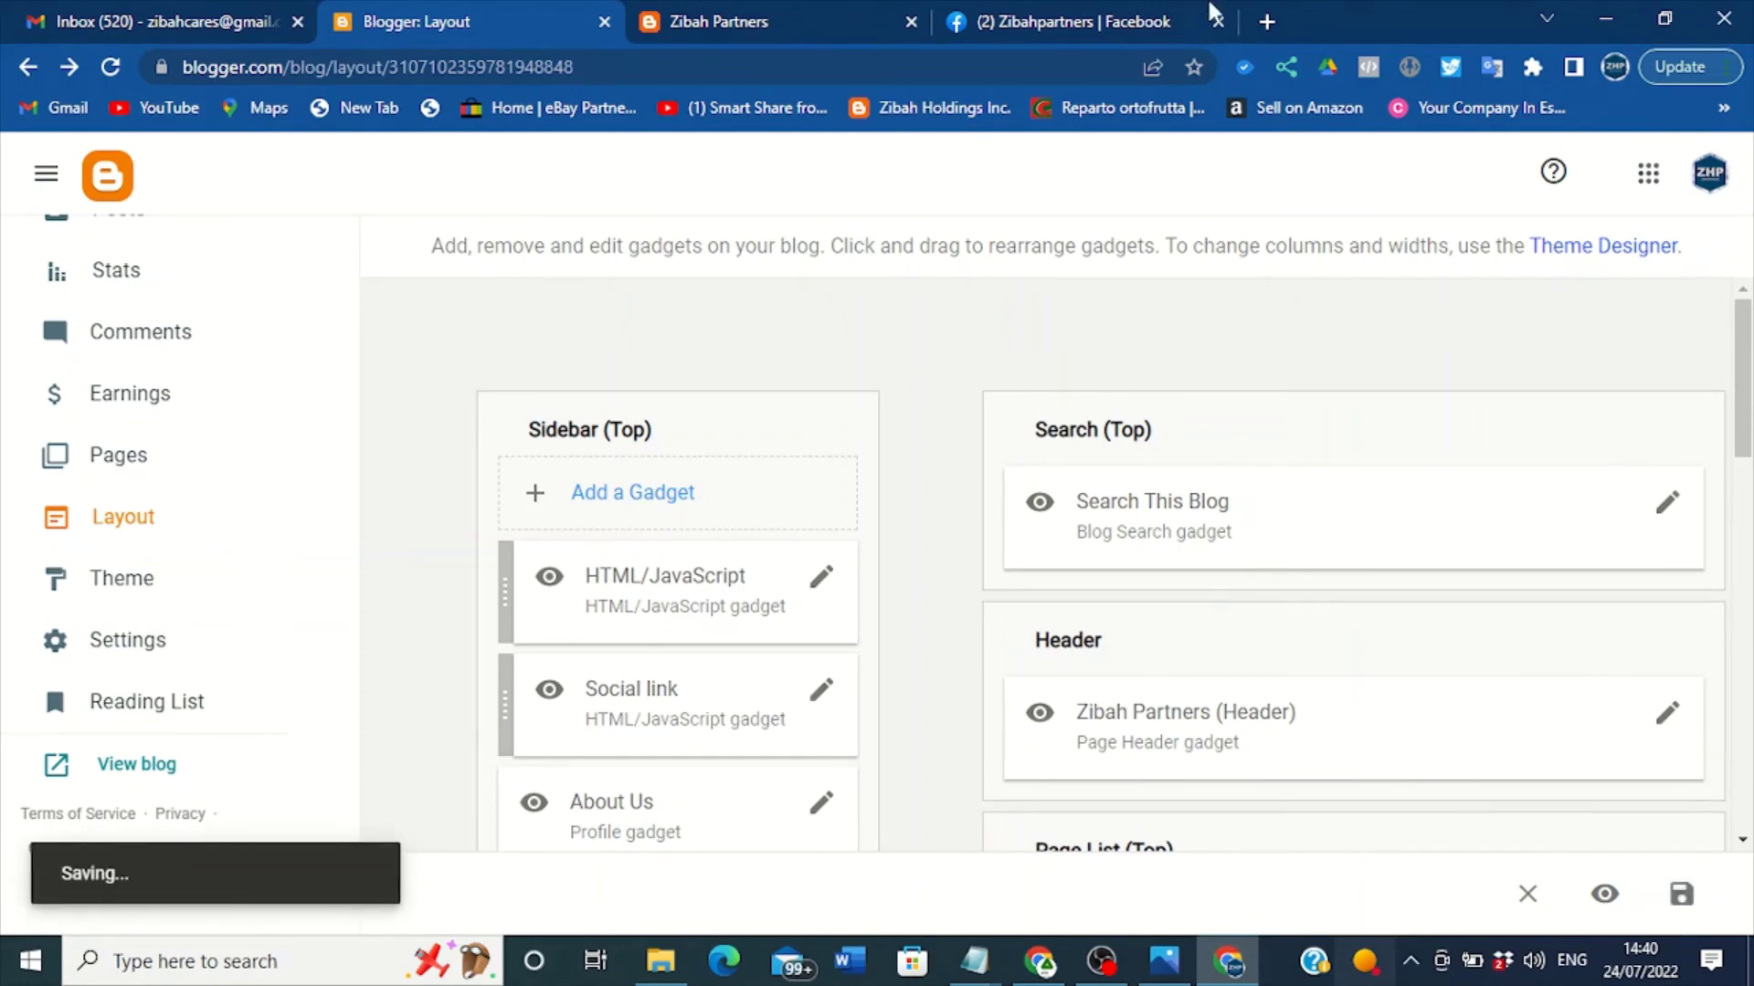
- Test the YouTube follow icon on the live blog and dismiss the channel subscription dialog
click(1122, 13)
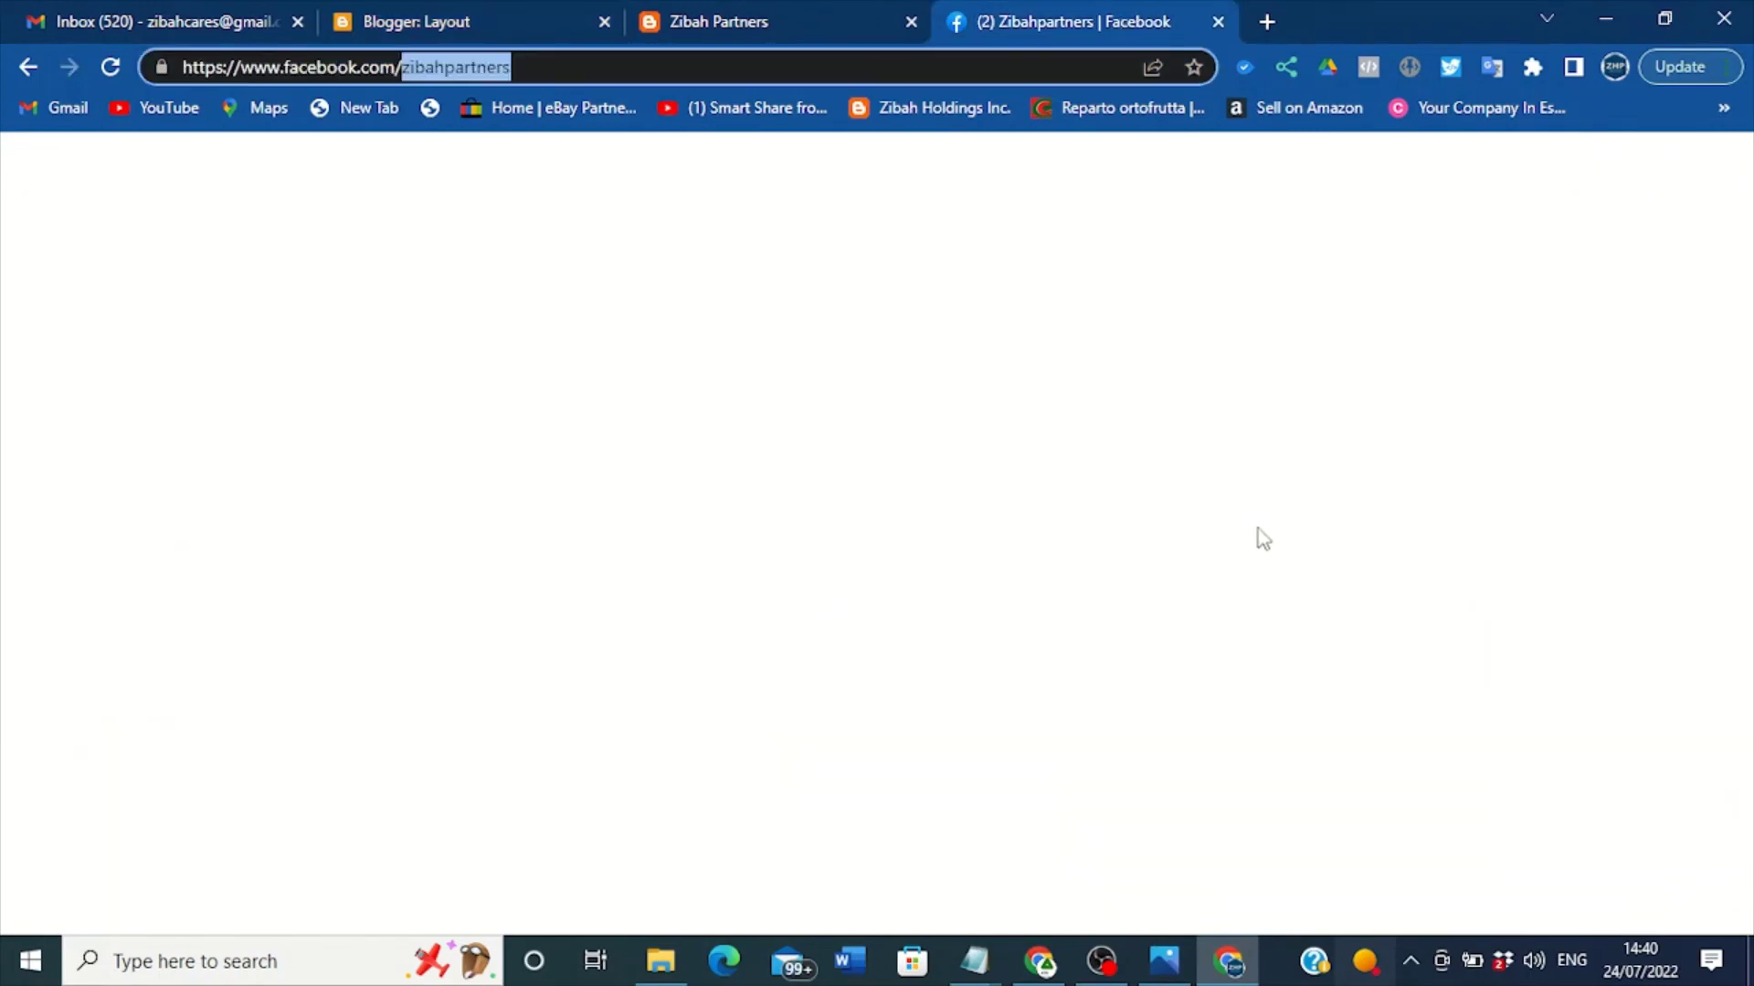
click(770, 4)
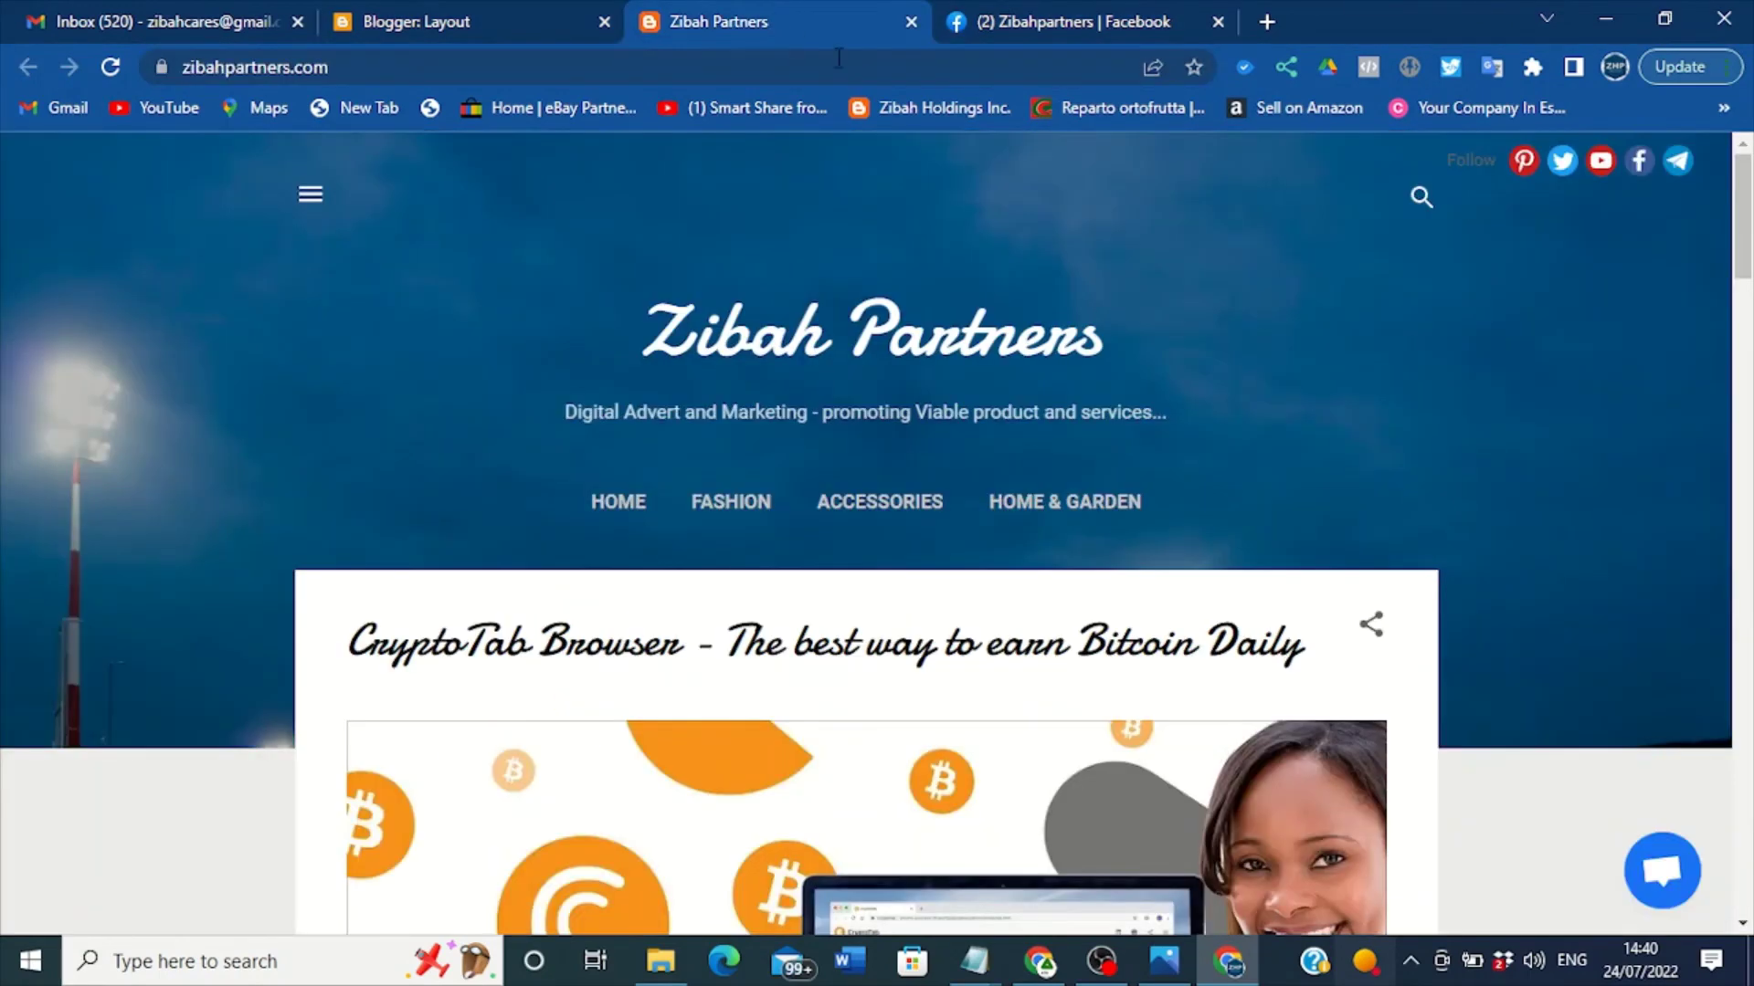
click(1603, 163)
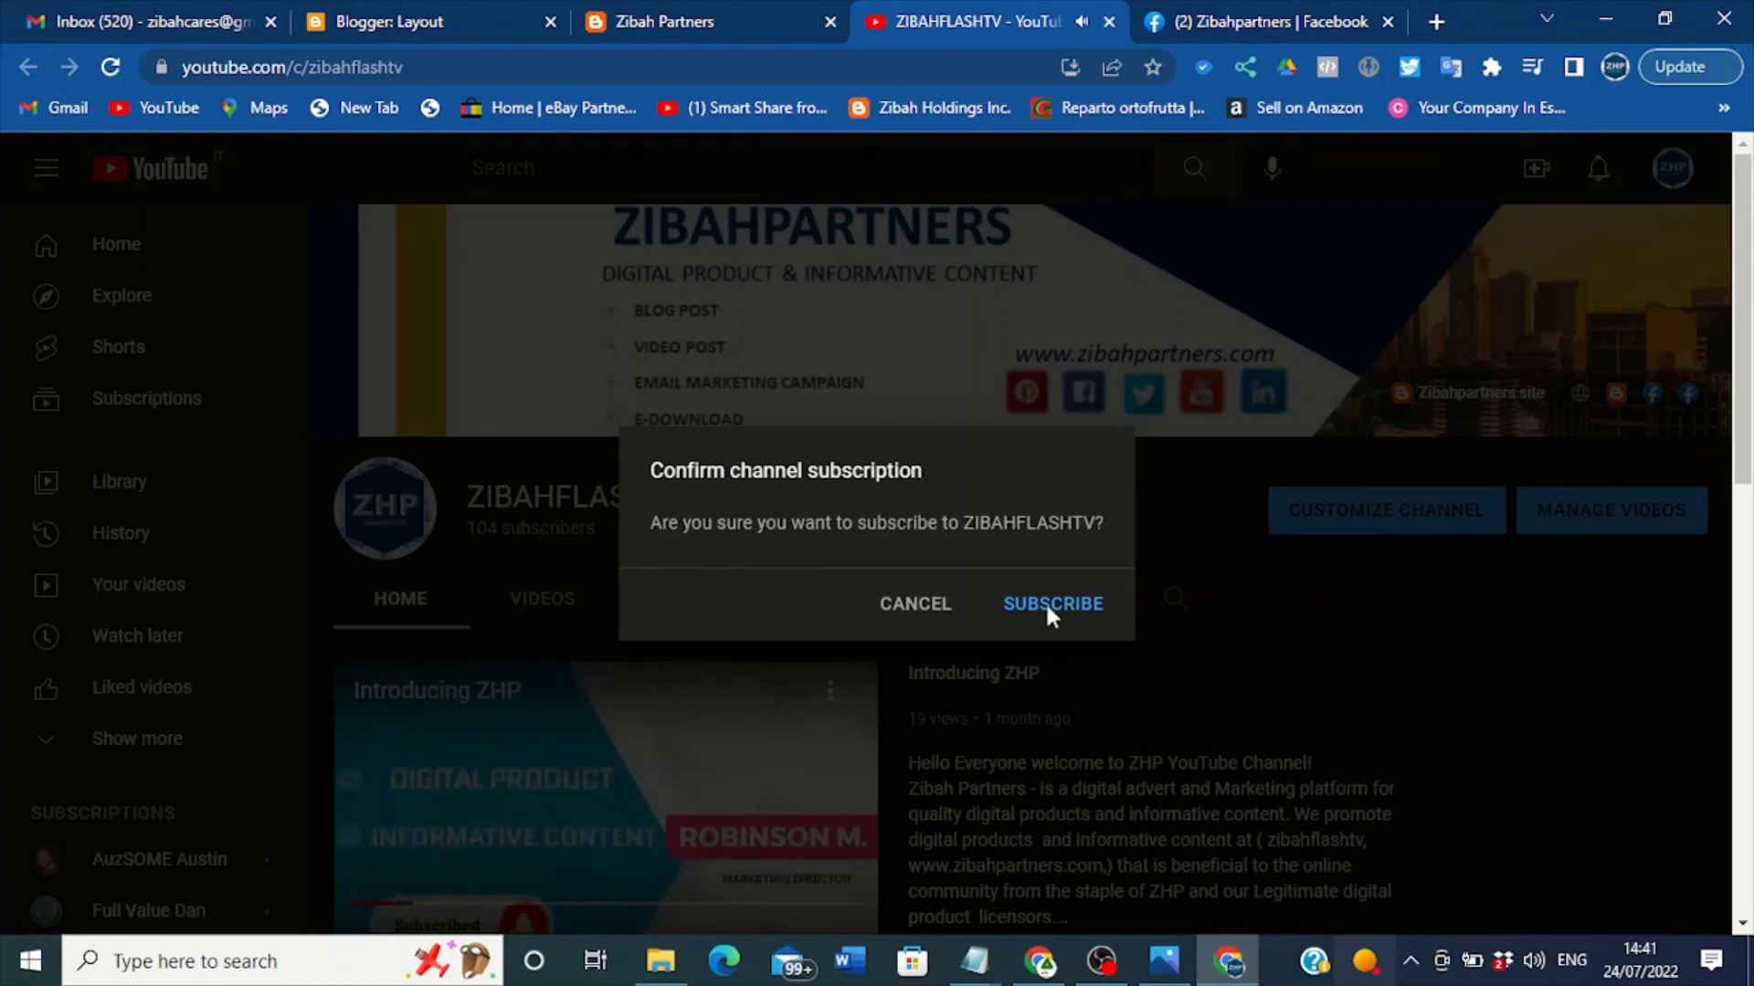
click(921, 606)
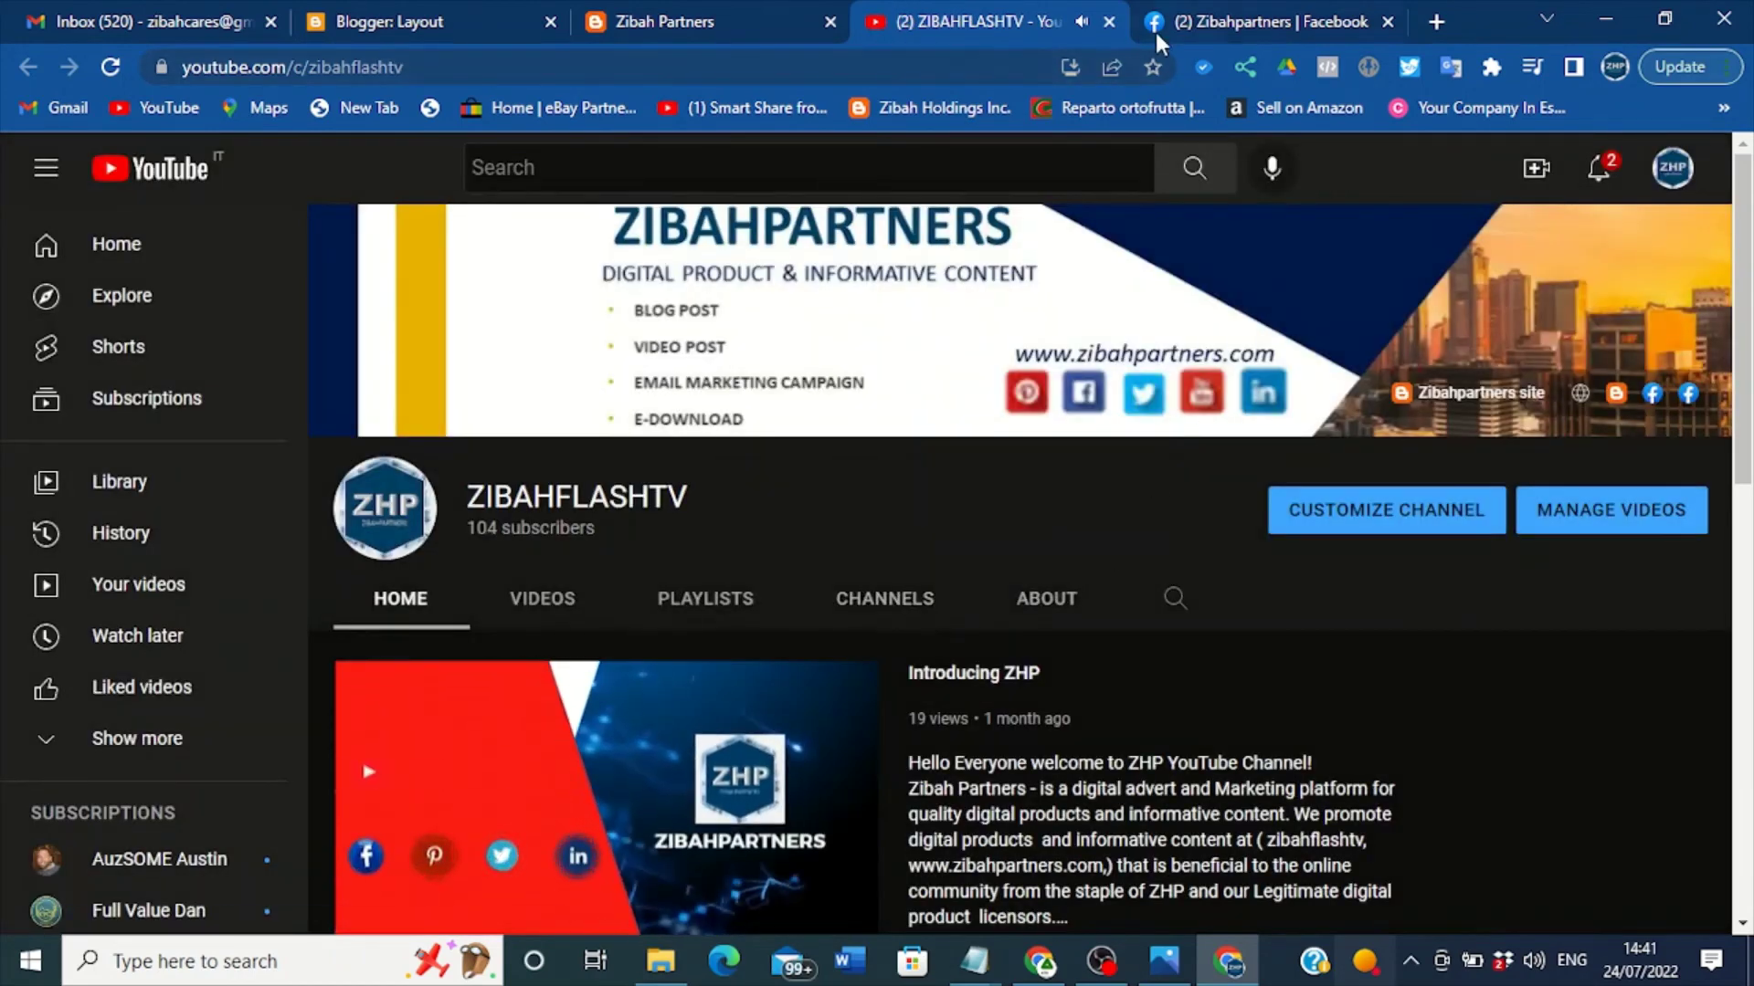
- Close the YouTube channel page and review the AddThis code installation instructions before returning to the live Zibah Partners blog
click(1109, 22)
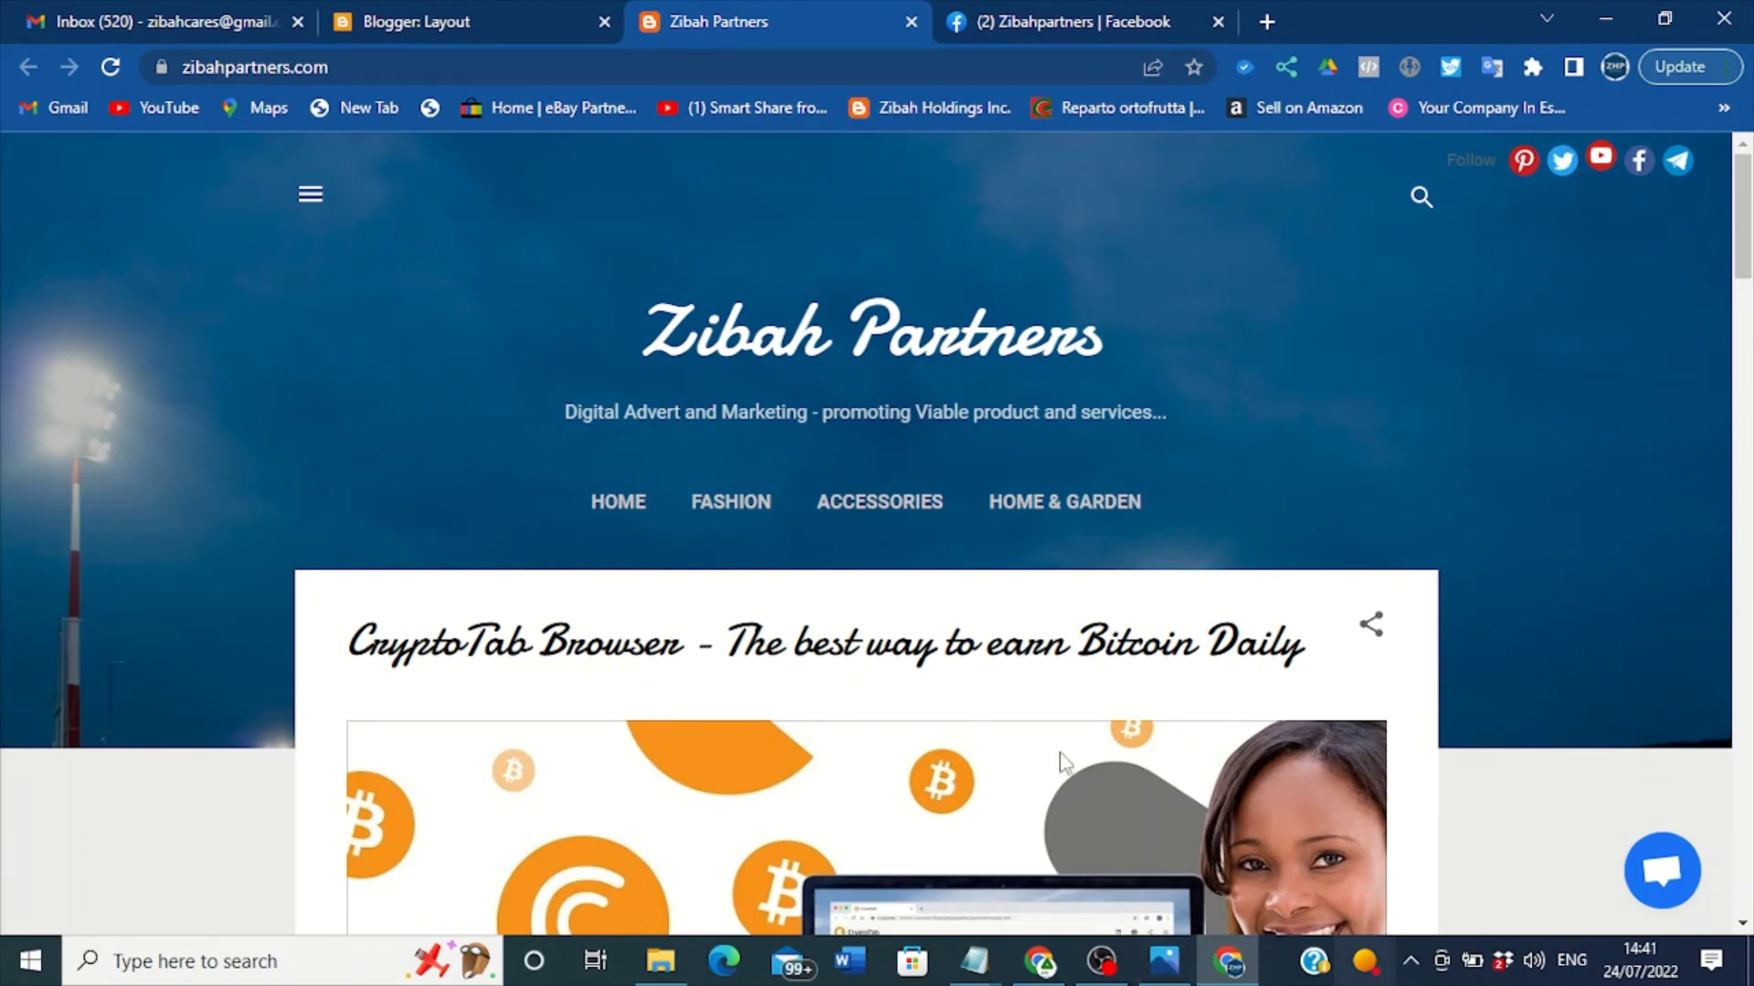
click(1040, 960)
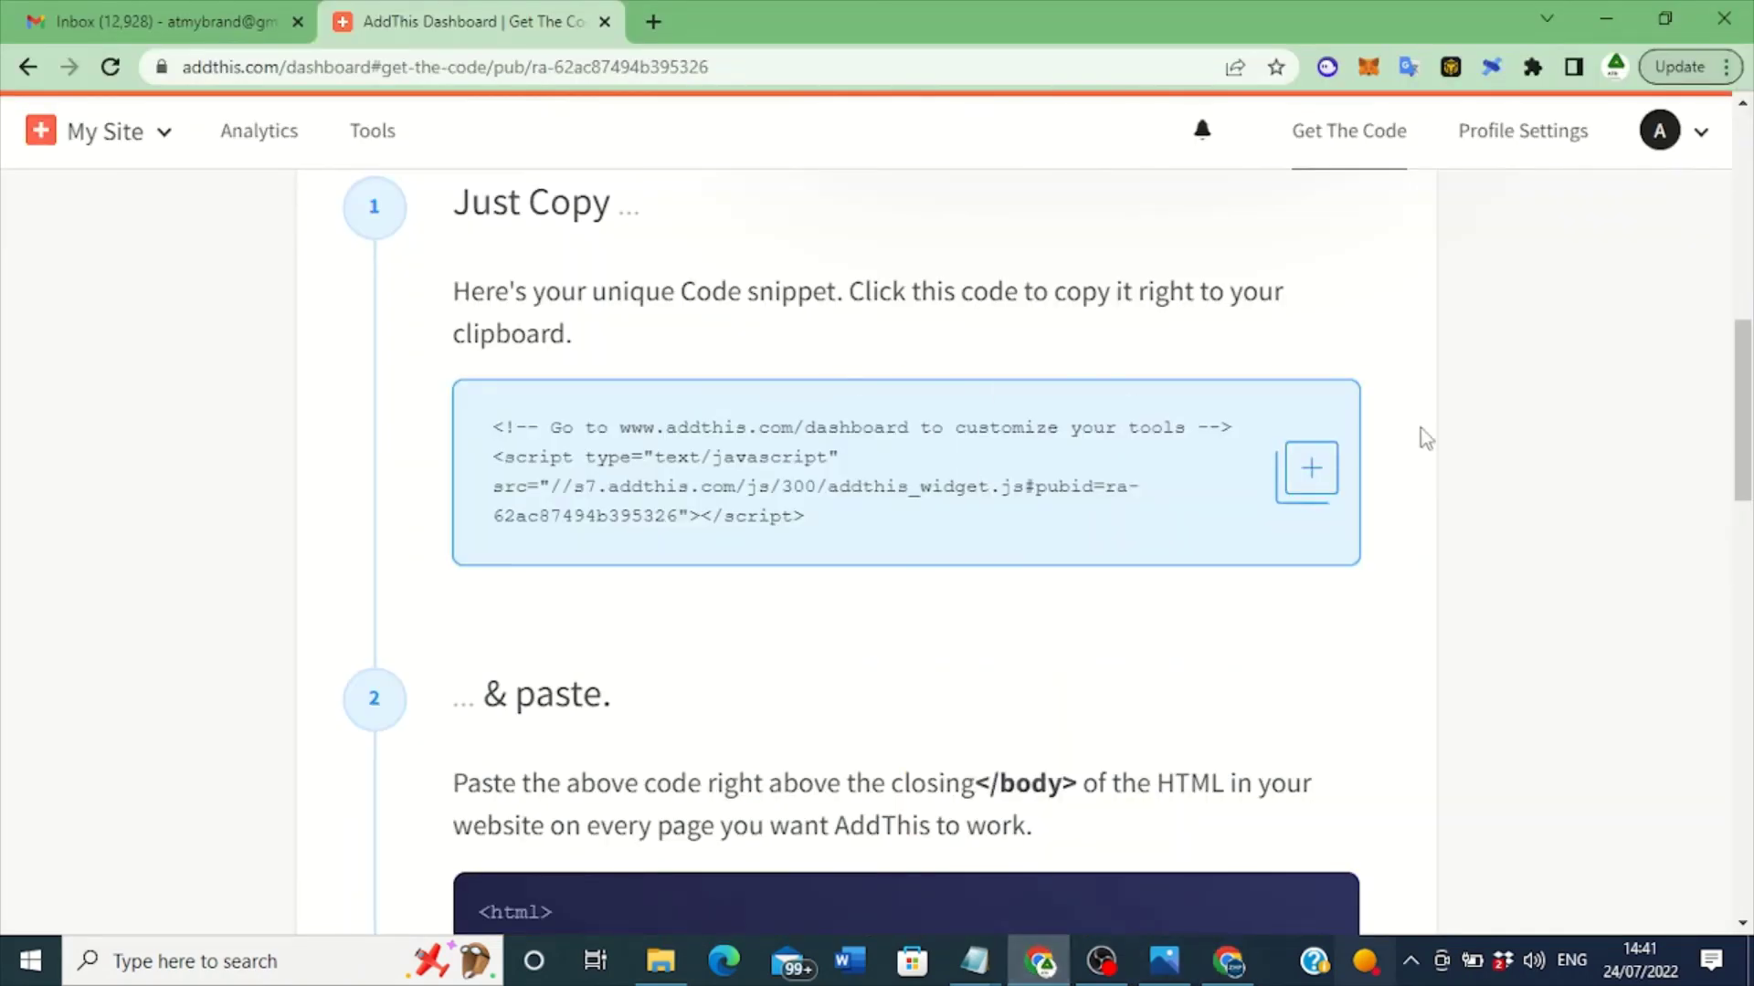
drag(1742, 391, 1750, 294)
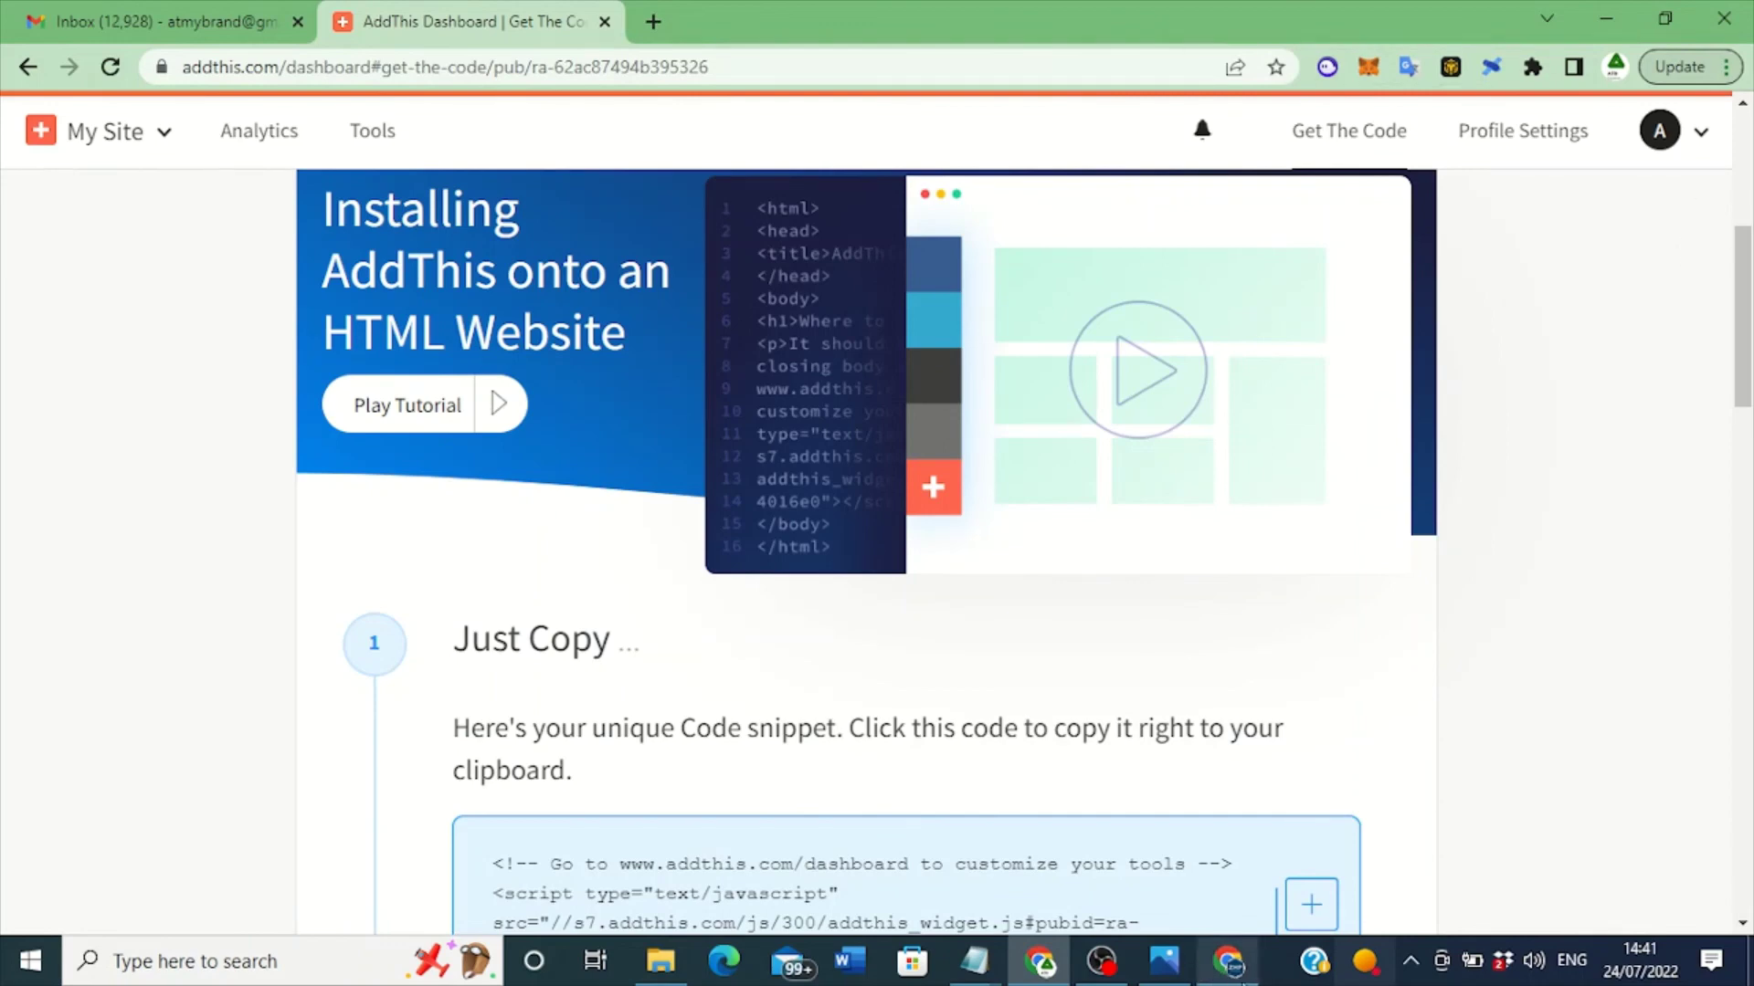
mouse_move(1235, 979)
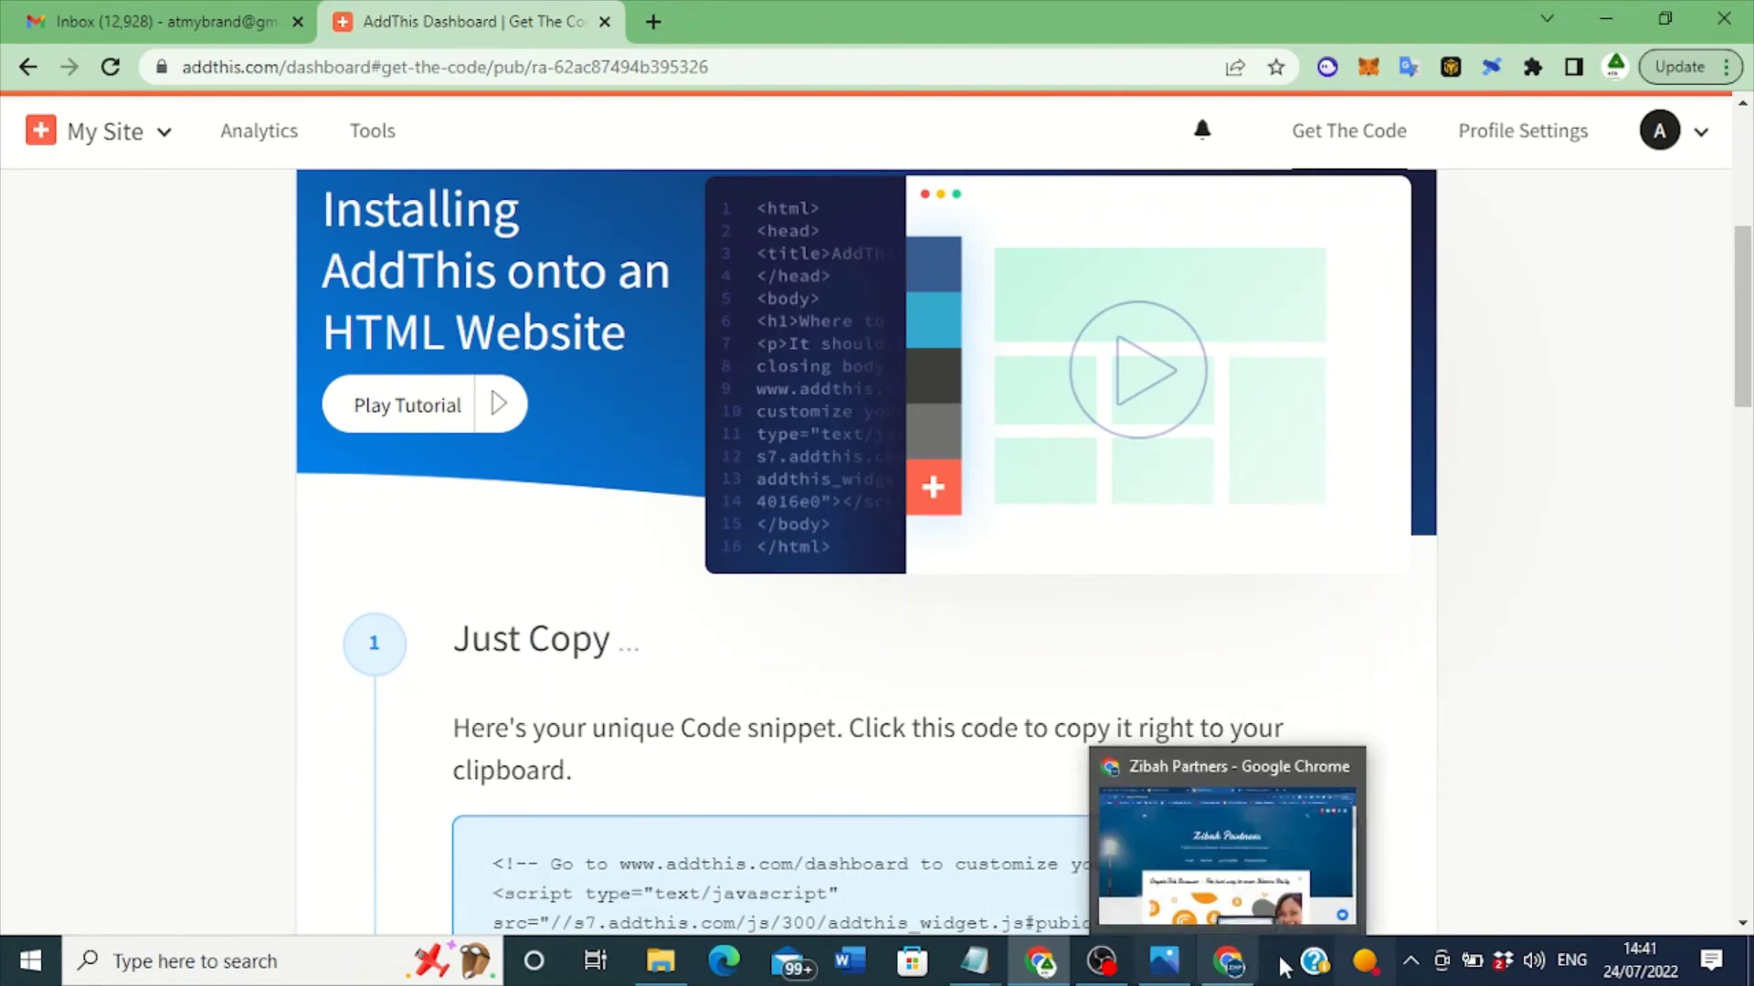
click(1233, 978)
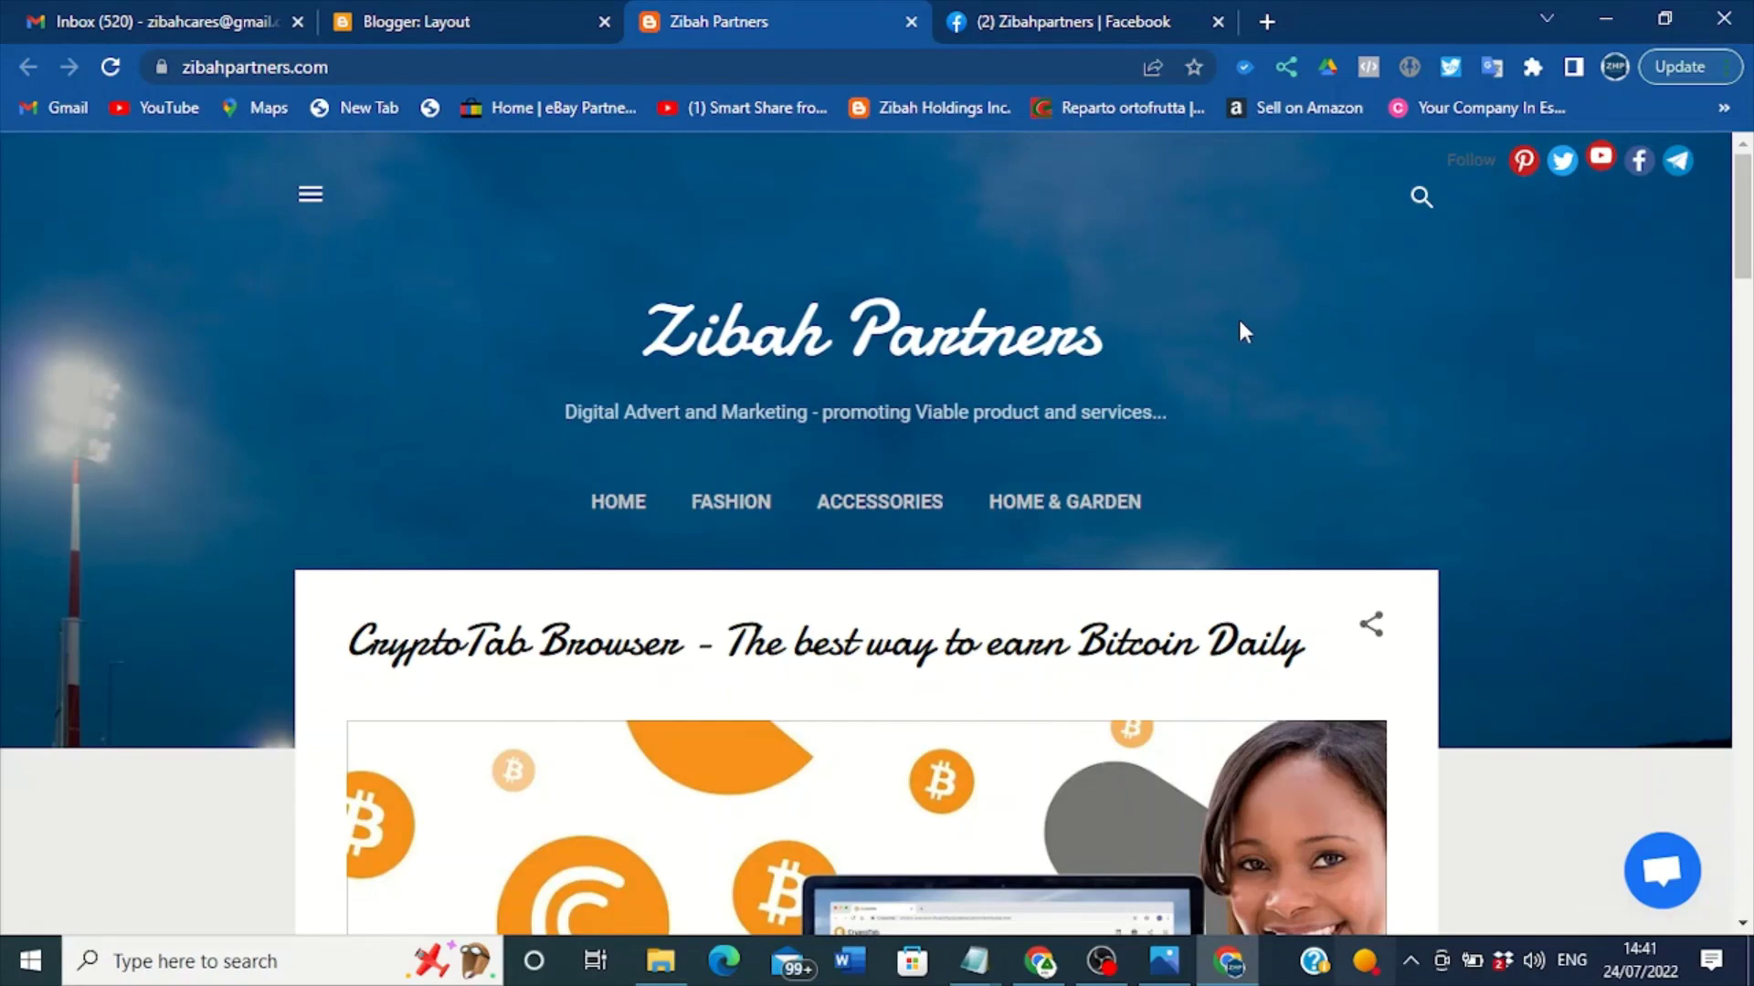
mouse_move(1742, 219)
mouse_down()
mouse_move(1725, 498)
mouse_move(1721, 215)
mouse_up()
click(1101, 969)
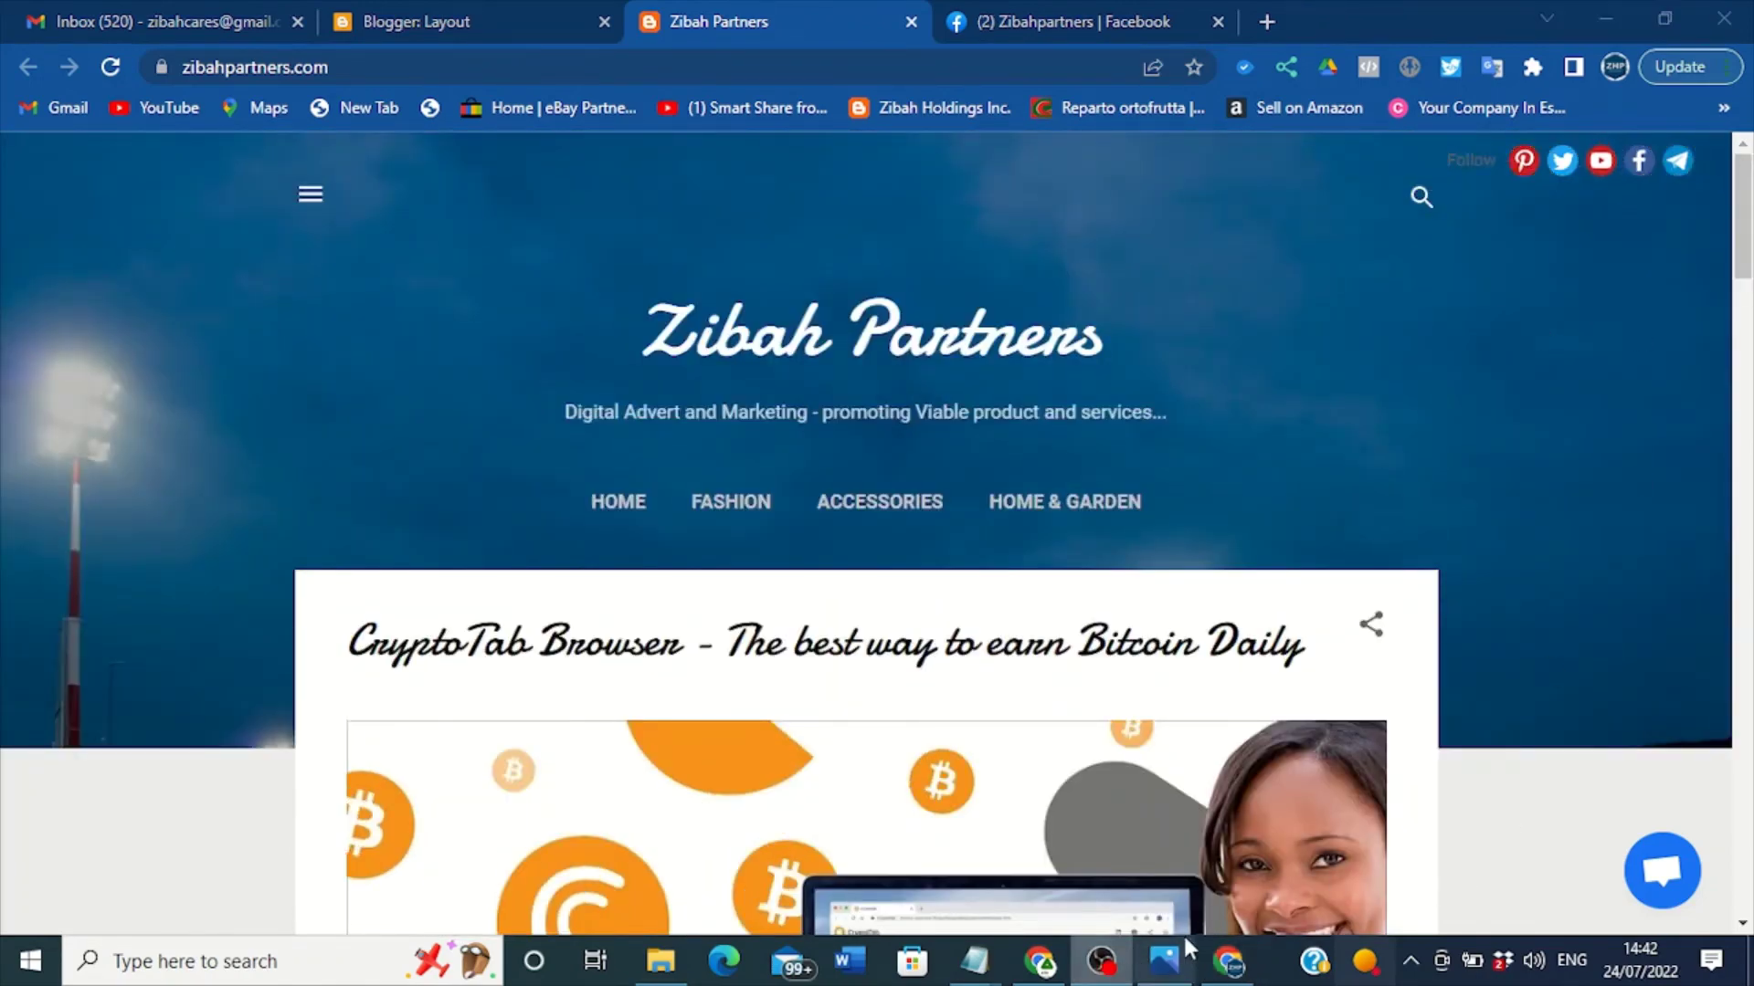